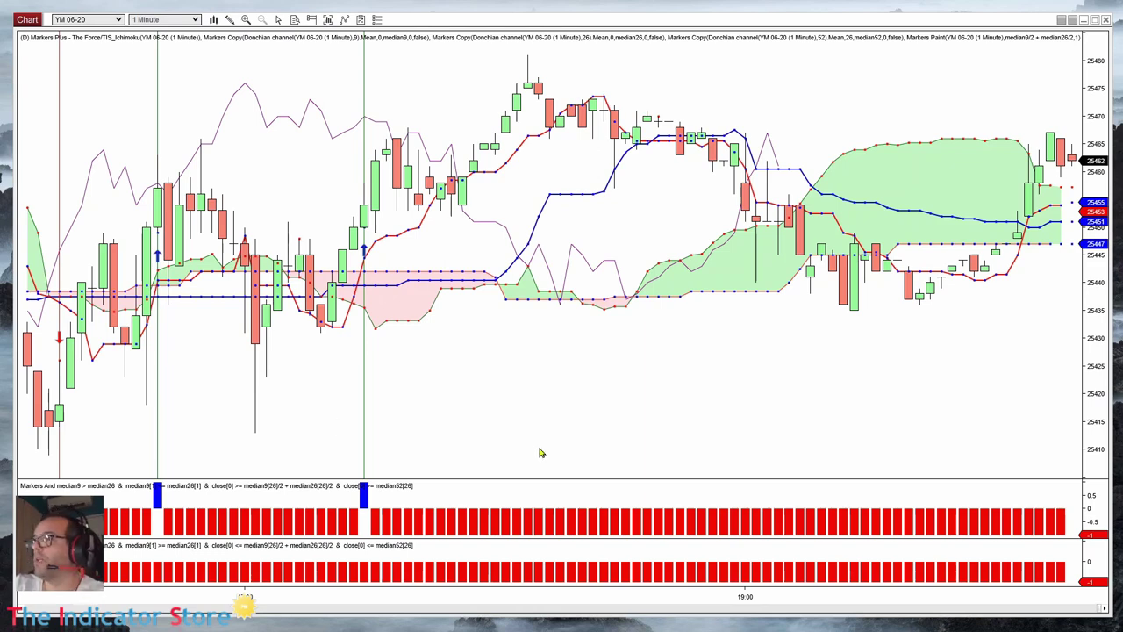
- Examine the Ichimoku cloud boundary lines and the fast Tenkan line by highlighting each one on the YM 06-20 chart
{"action": "left_click", "coordinate": [411, 279]}
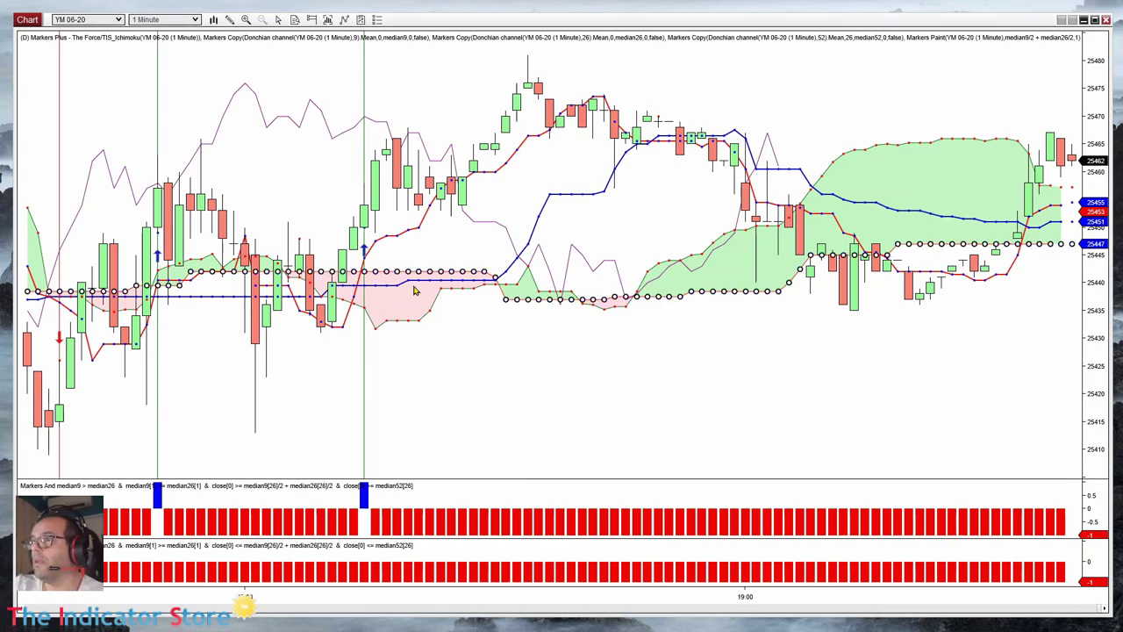
{"action": "left_click", "coordinate": [420, 322]}
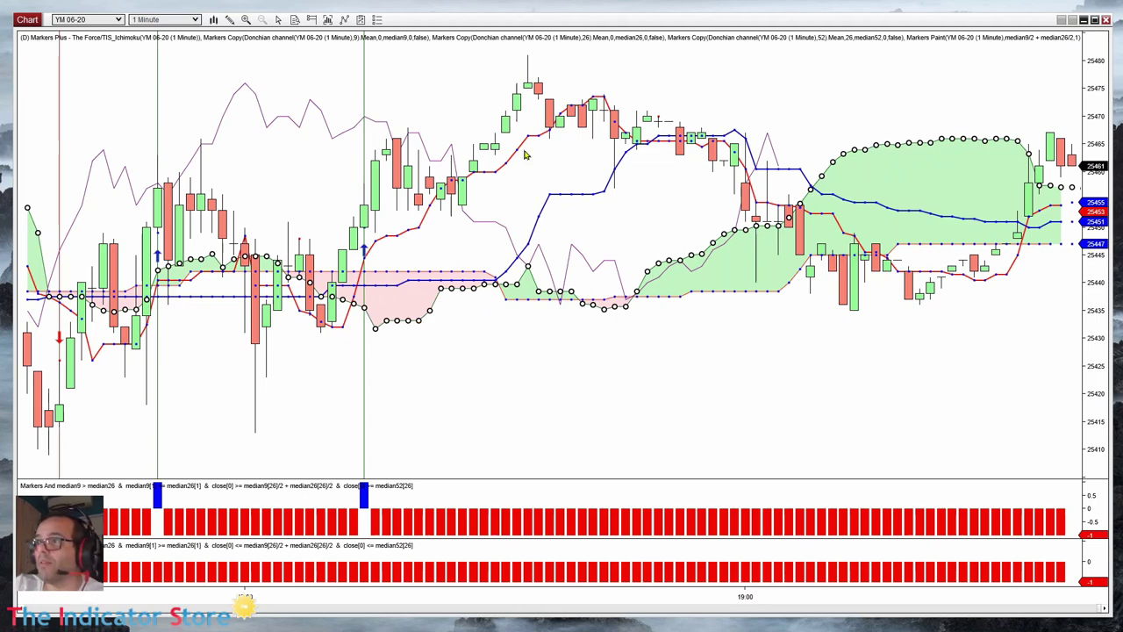
{"action": "left_click", "coordinate": [868, 312]}
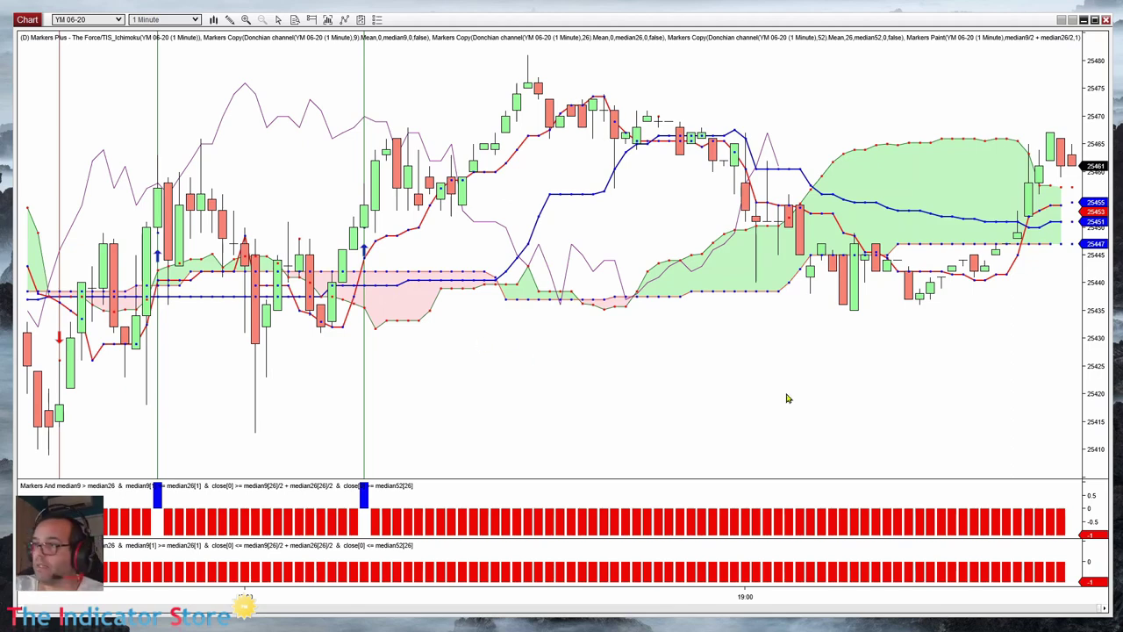
{"action": "left_click_drag", "start_coordinate": [787, 398], "coordinate": [568, 401]}
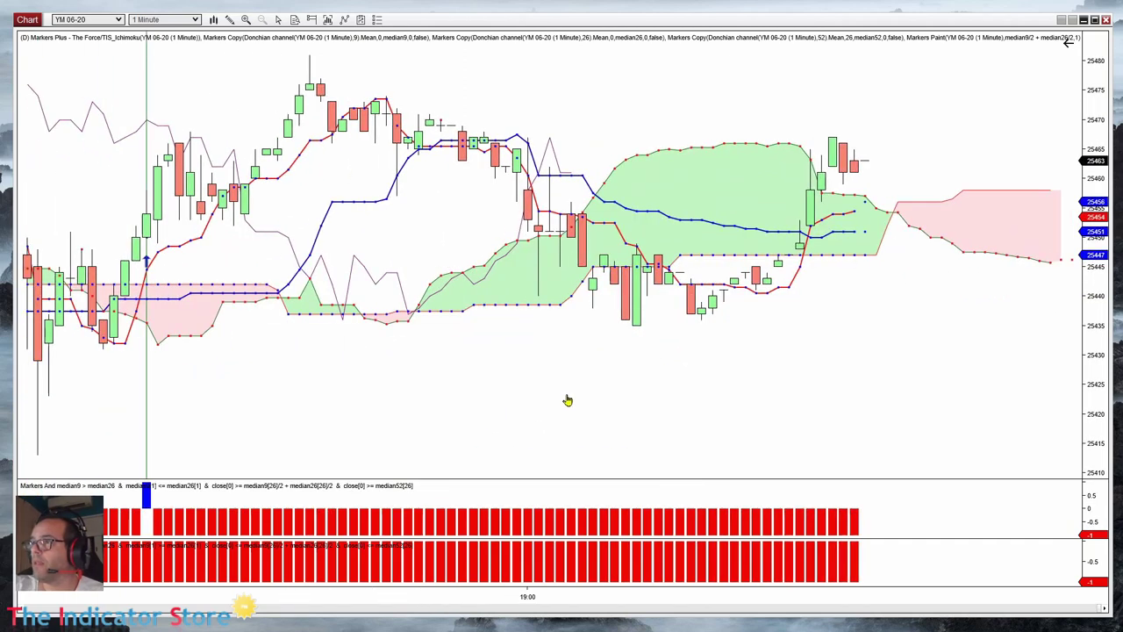
{"action": "middle_click", "coordinate": [342, 182]}
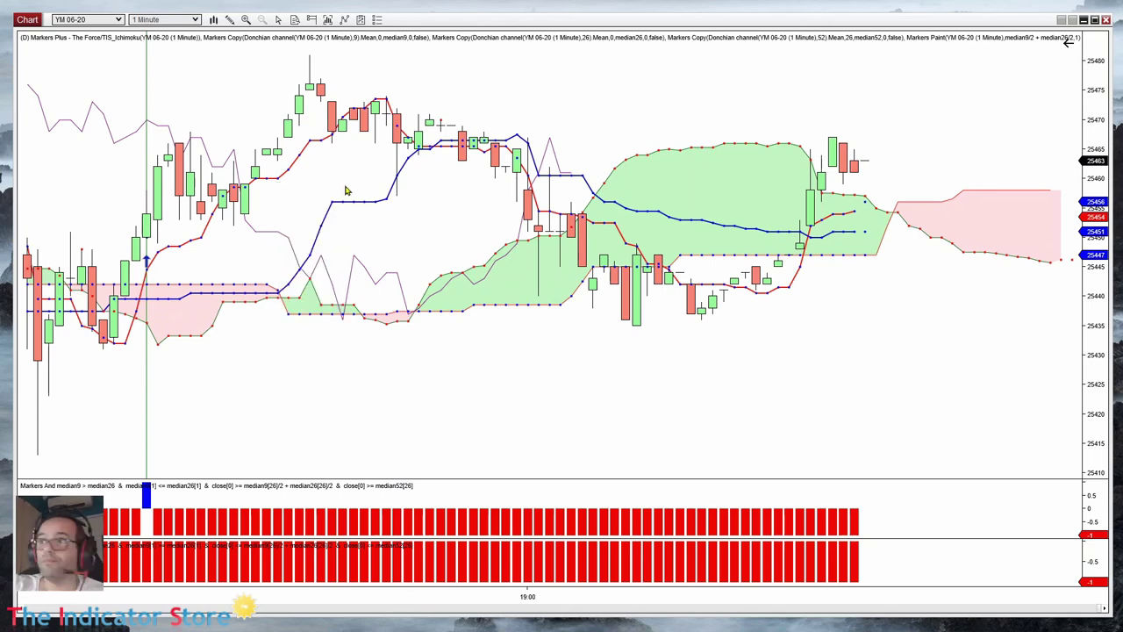
{"action": "left_click", "coordinate": [355, 204]}
{"action": "left_click", "coordinate": [304, 156]}
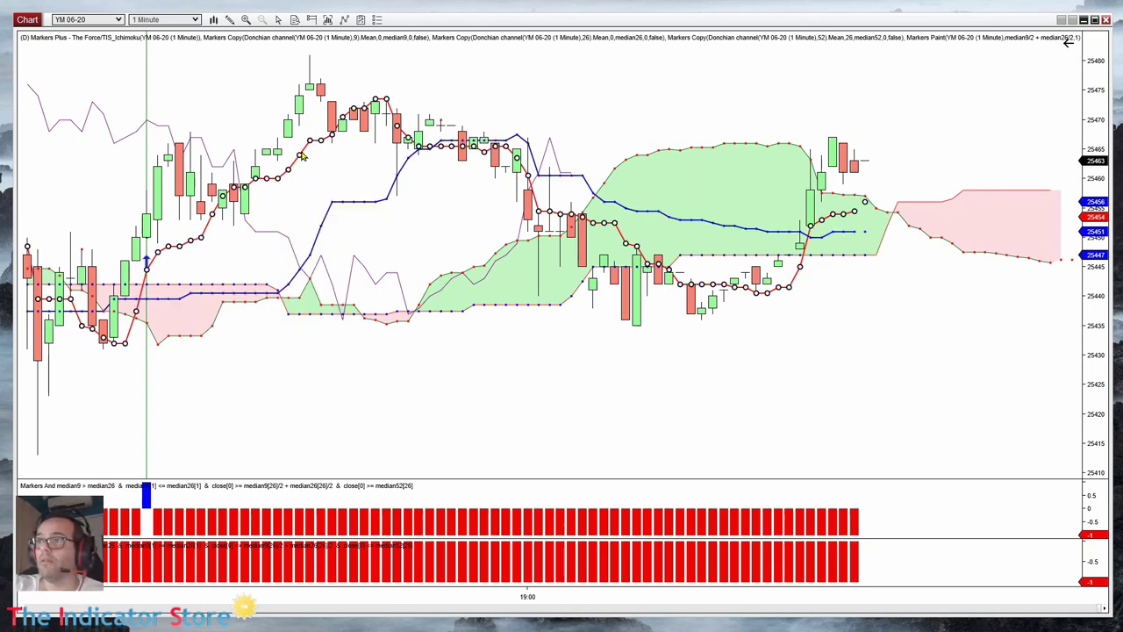
{"action": "left_click", "coordinate": [339, 183]}
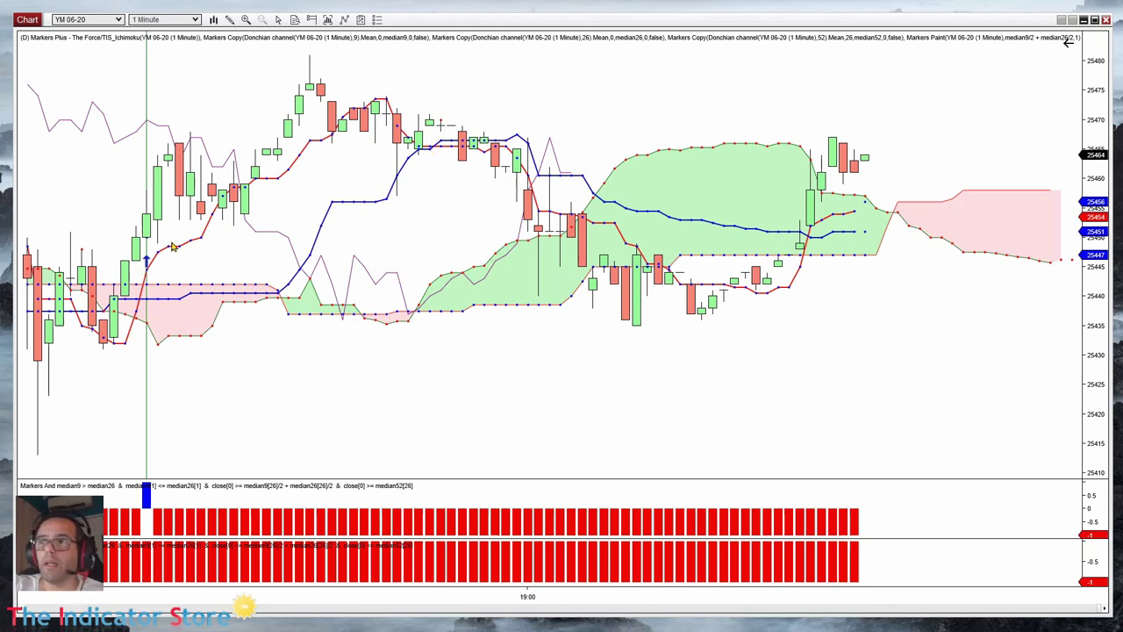
- Inspect the data values at a candle and the long and short entry signals on earlier and recent bars
{"action": "middle_click", "coordinate": [266, 133]}
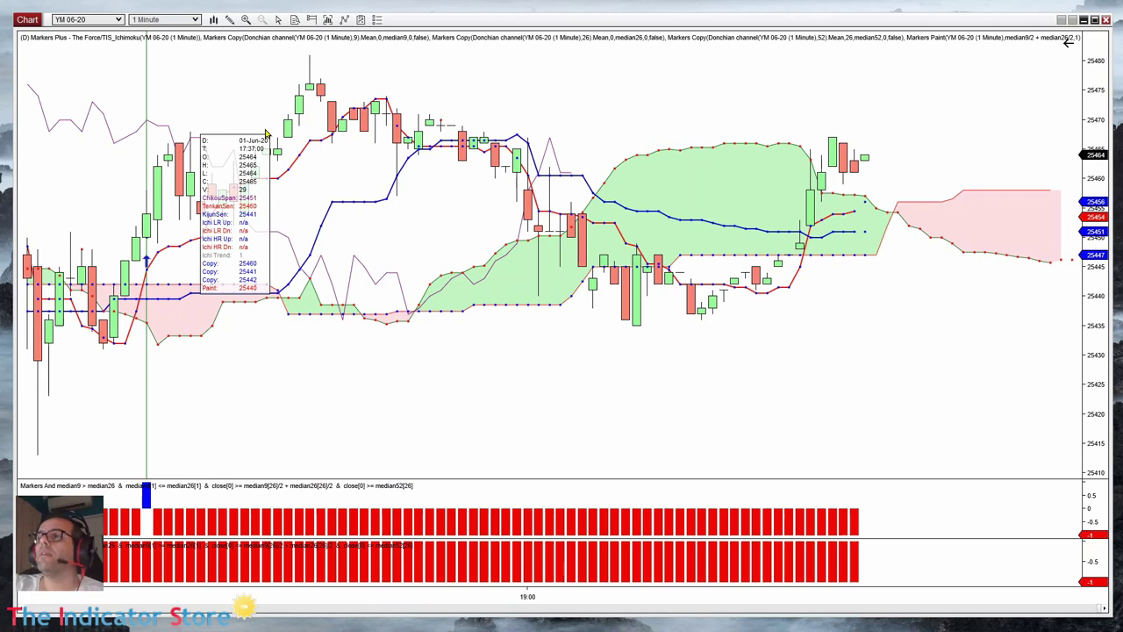
{"action": "middle_click", "coordinate": [266, 134]}
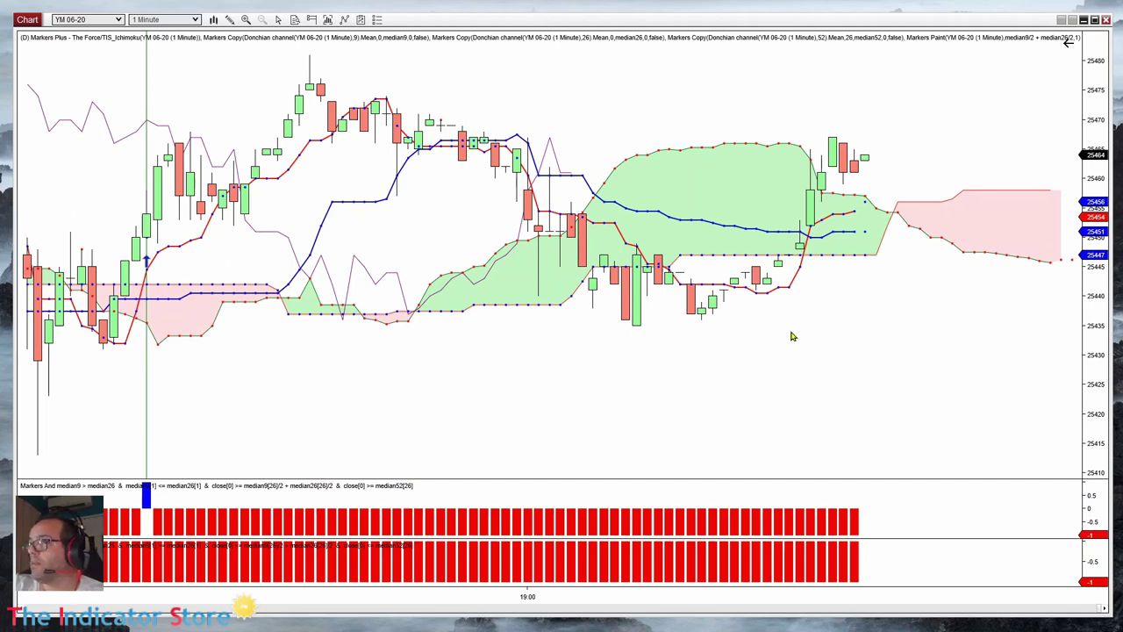
{"action": "left_click_drag", "start_coordinate": [275, 413], "coordinate": [750, 416]}
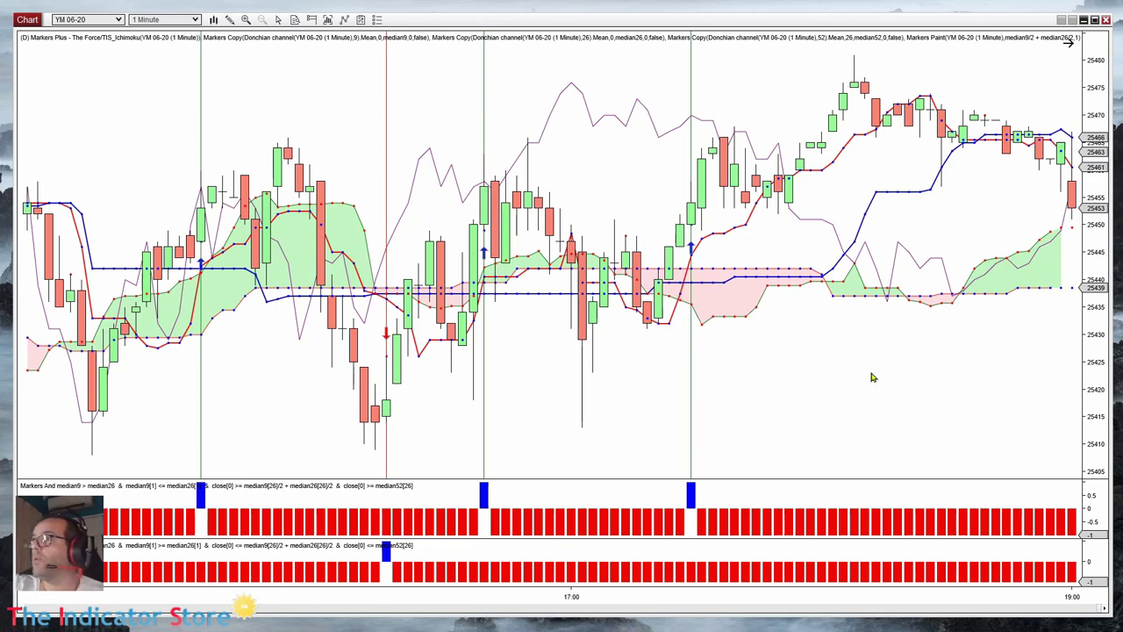
{"action": "scroll", "coordinate": [926, 391], "scroll_direction": "down", "scroll_amount": 10}
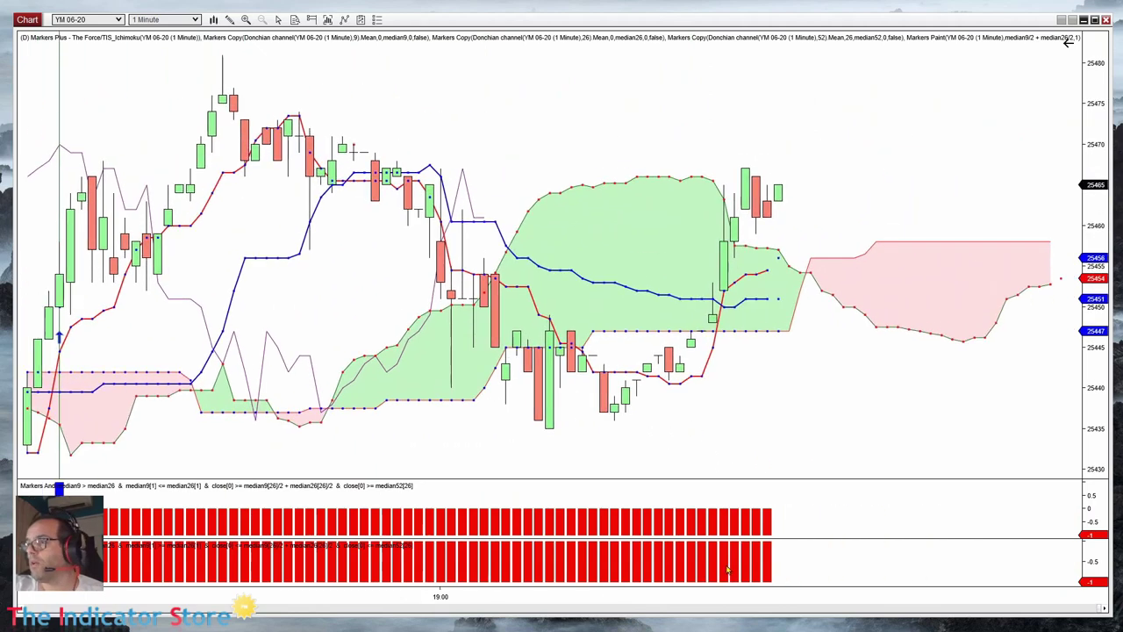
{"action": "left_click_drag", "start_coordinate": [446, 134], "coordinate": [606, 123]}
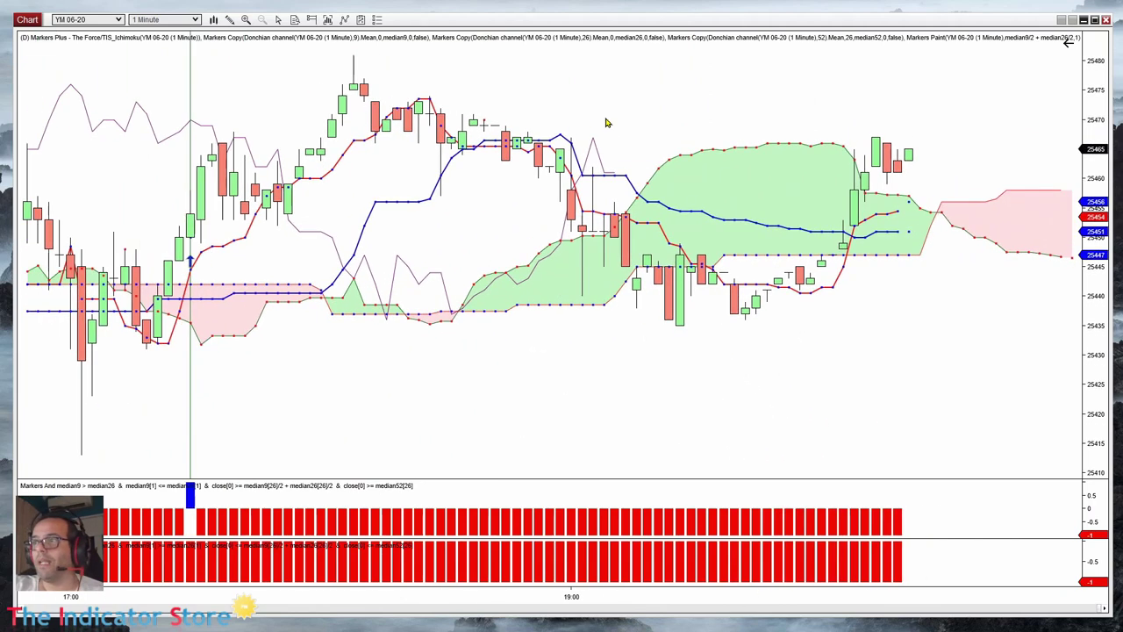
- Open the chart's indicator configuration and review the settings of the configured Markers Copy, Markers Paint and Markers And indicators
{"action": "right_click", "coordinate": [467, 231]}
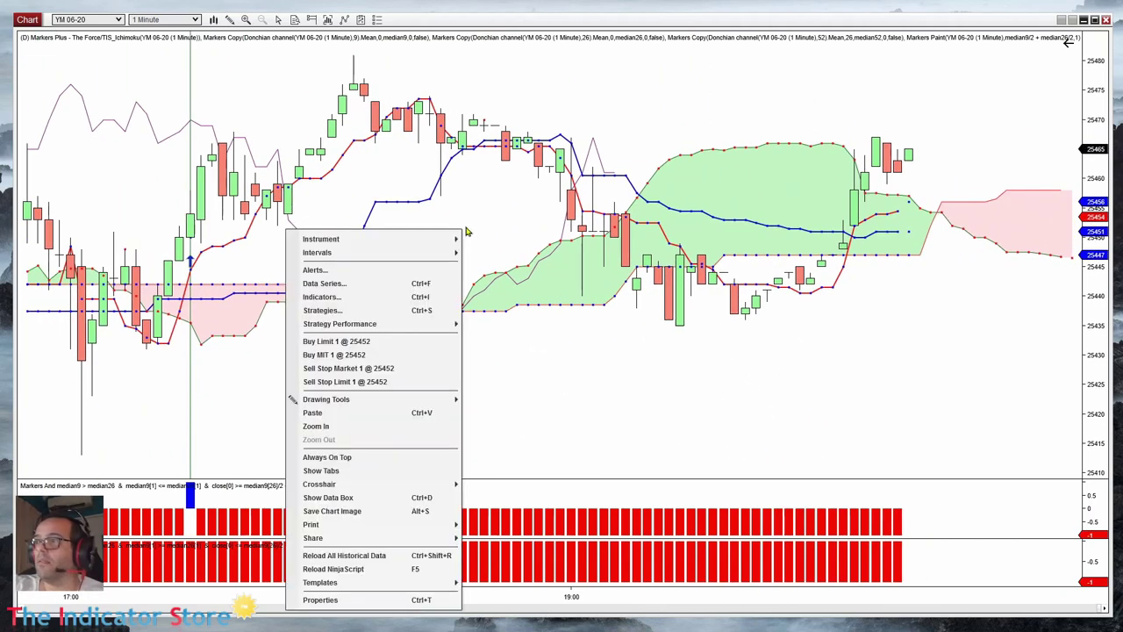
{"action": "key", "text": "Escape"}
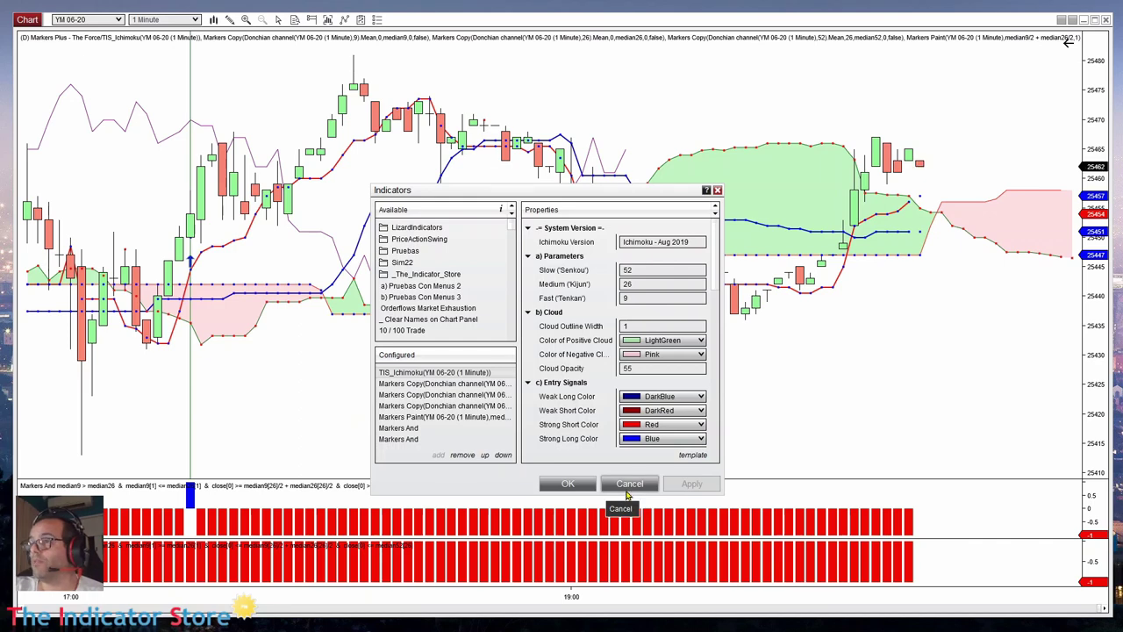
{"action": "left_click", "coordinate": [428, 385]}
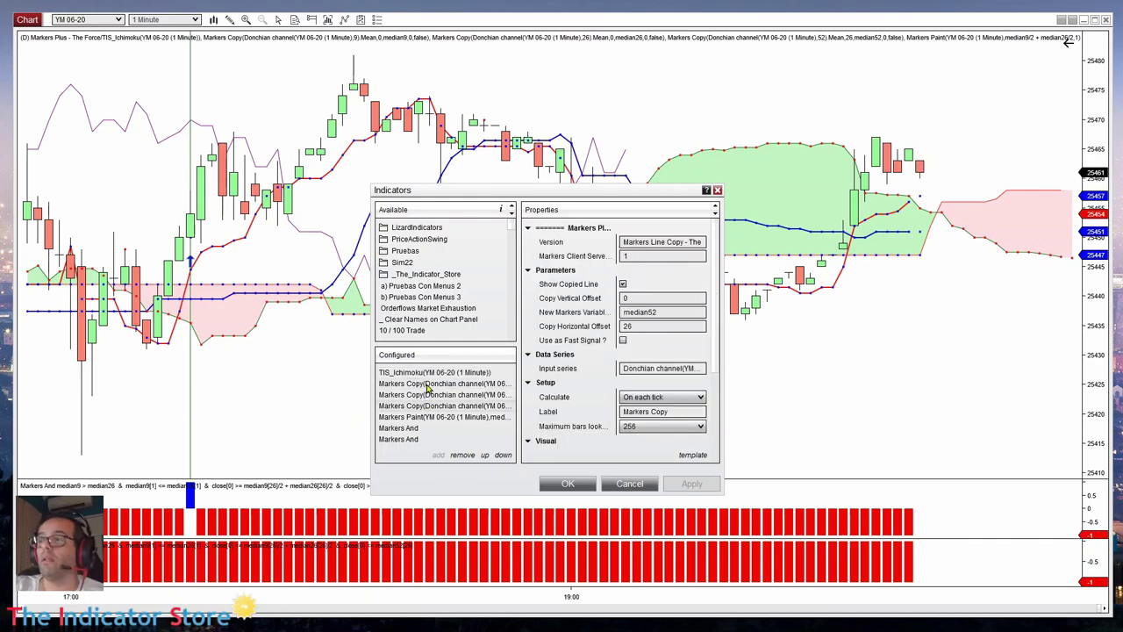
{"action": "left_click", "coordinate": [424, 406]}
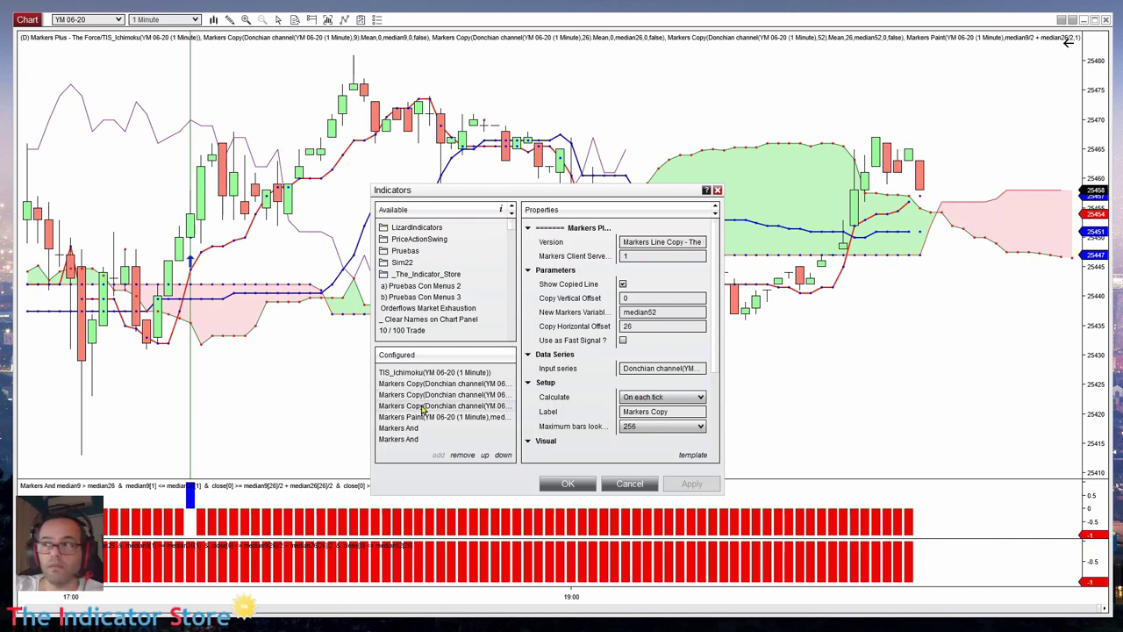
{"action": "left_click", "coordinate": [411, 419]}
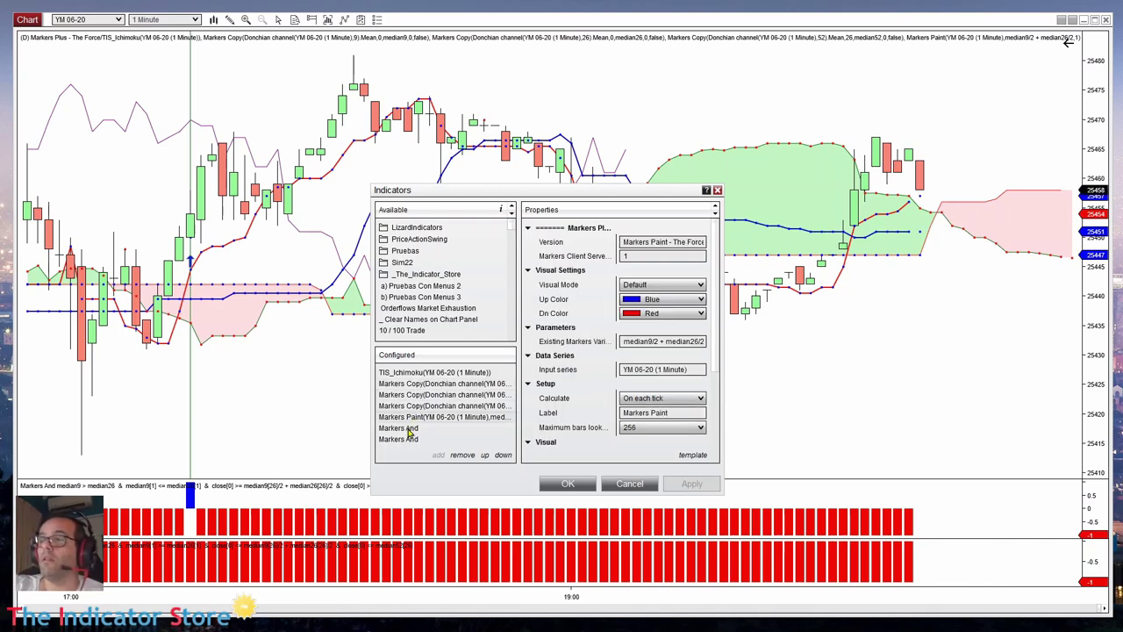
{"action": "left_click", "coordinate": [408, 428]}
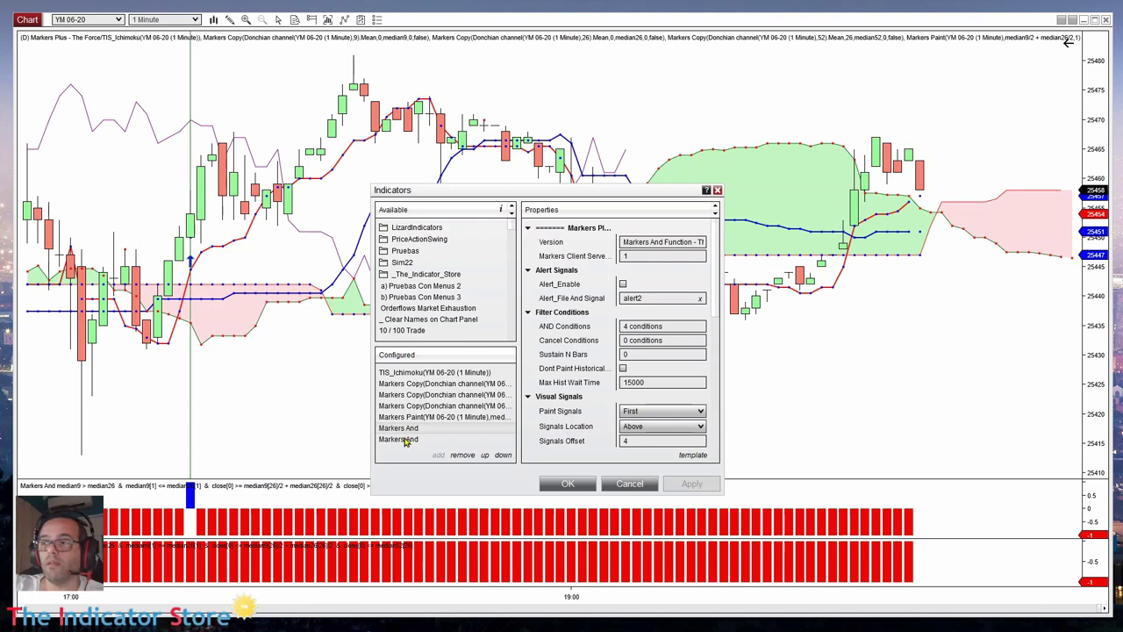
{"action": "left_click", "coordinate": [430, 419]}
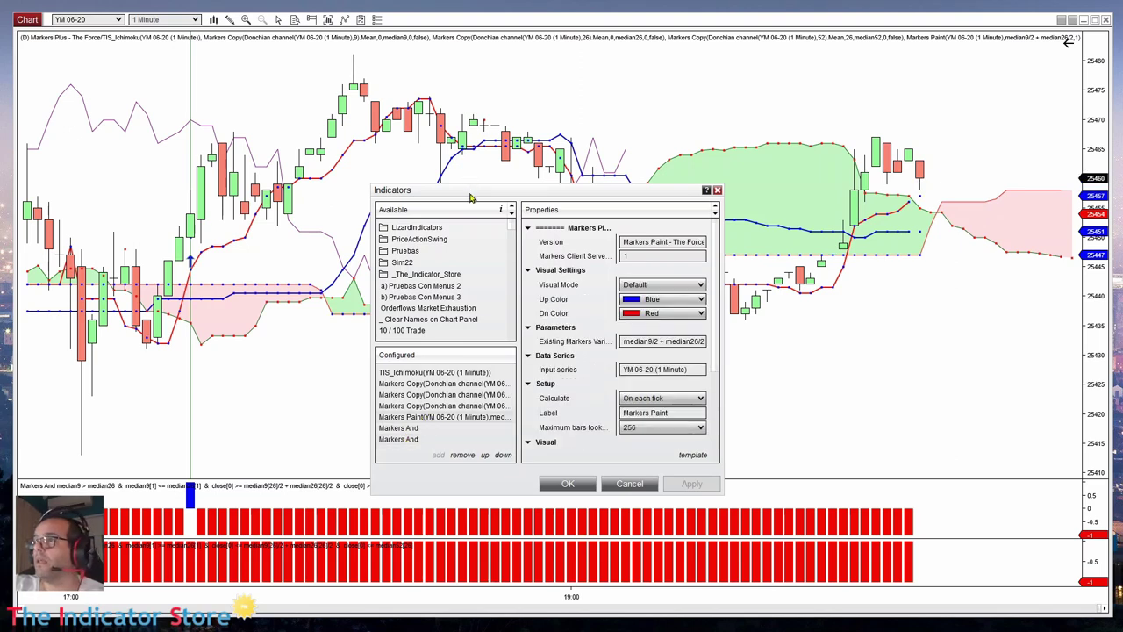
- Remove all Markers Copy, Markers Paint and Markers And indicators, keep only TIS_Ichimoku, and apply the change to the chart
{"action": "left_click_drag", "start_coordinate": [472, 192], "coordinate": [606, 194]}
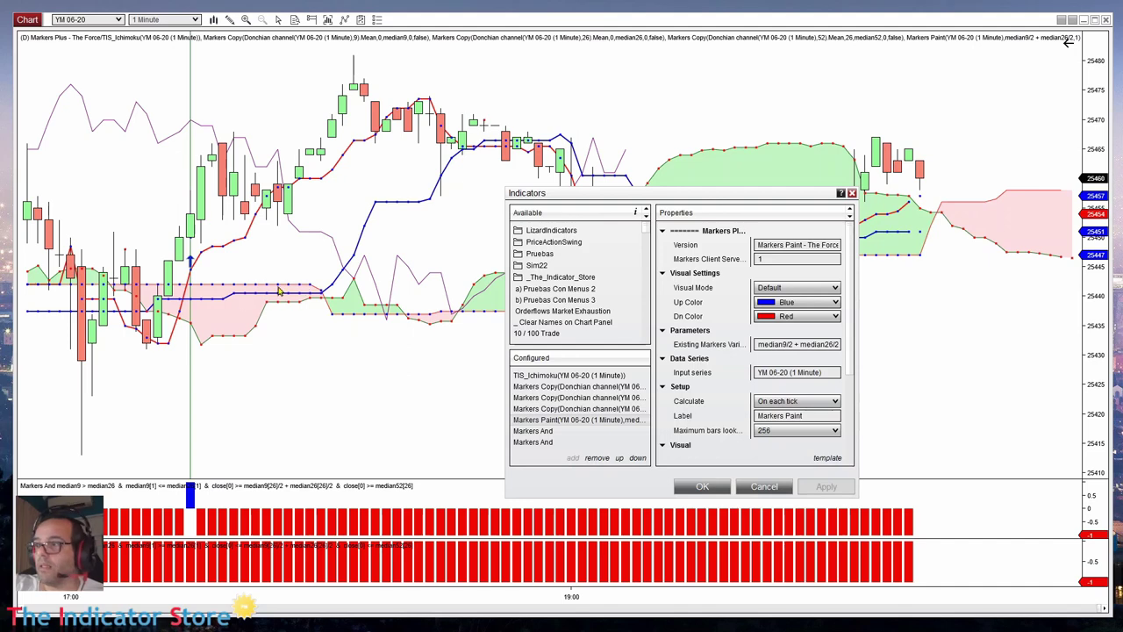
{"action": "left_click", "coordinate": [587, 422]}
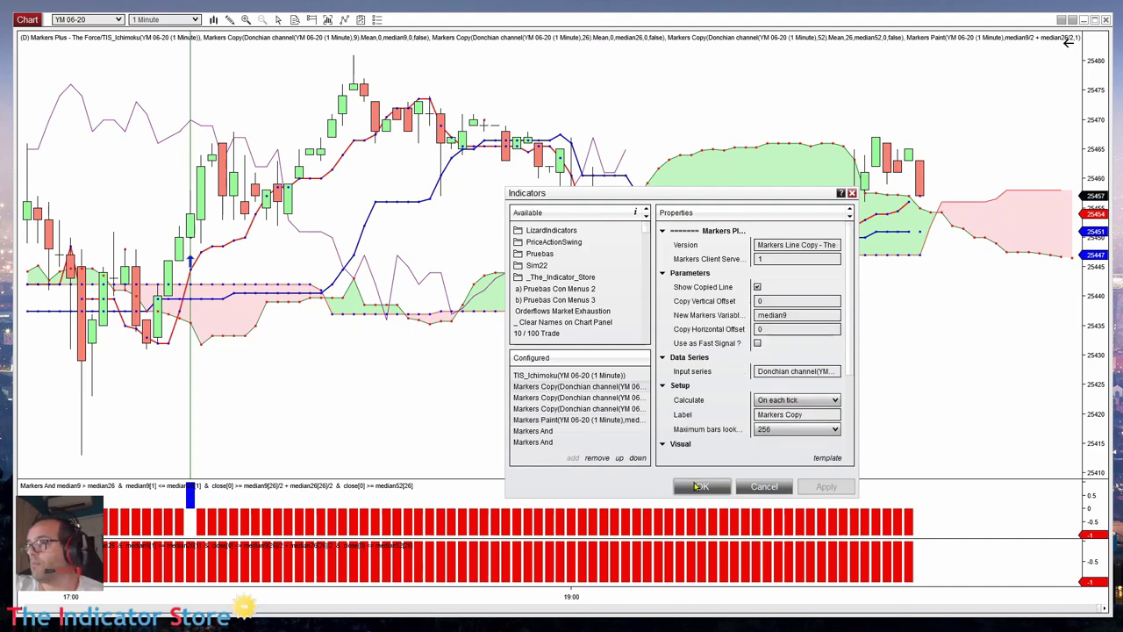
{"action": "left_click", "coordinate": [596, 458]}
{"action": "left_click", "coordinate": [597, 458]}
{"action": "left_click", "coordinate": [596, 458]}
{"action": "left_click", "coordinate": [597, 458]}
{"action": "left_click", "coordinate": [597, 458]}
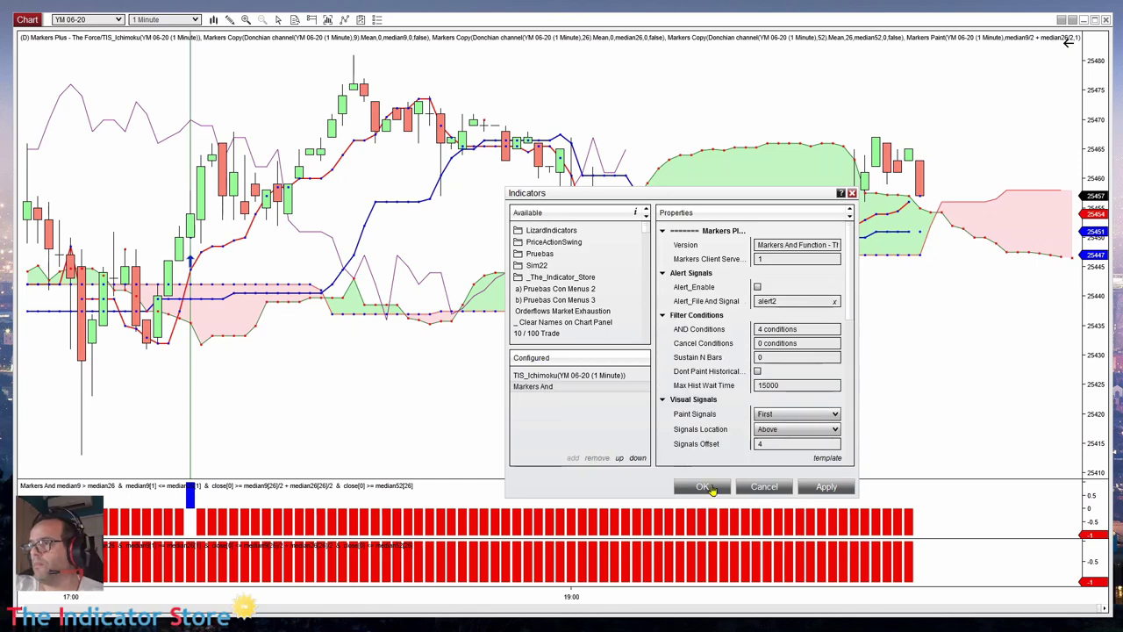
{"action": "left_click", "coordinate": [707, 487]}
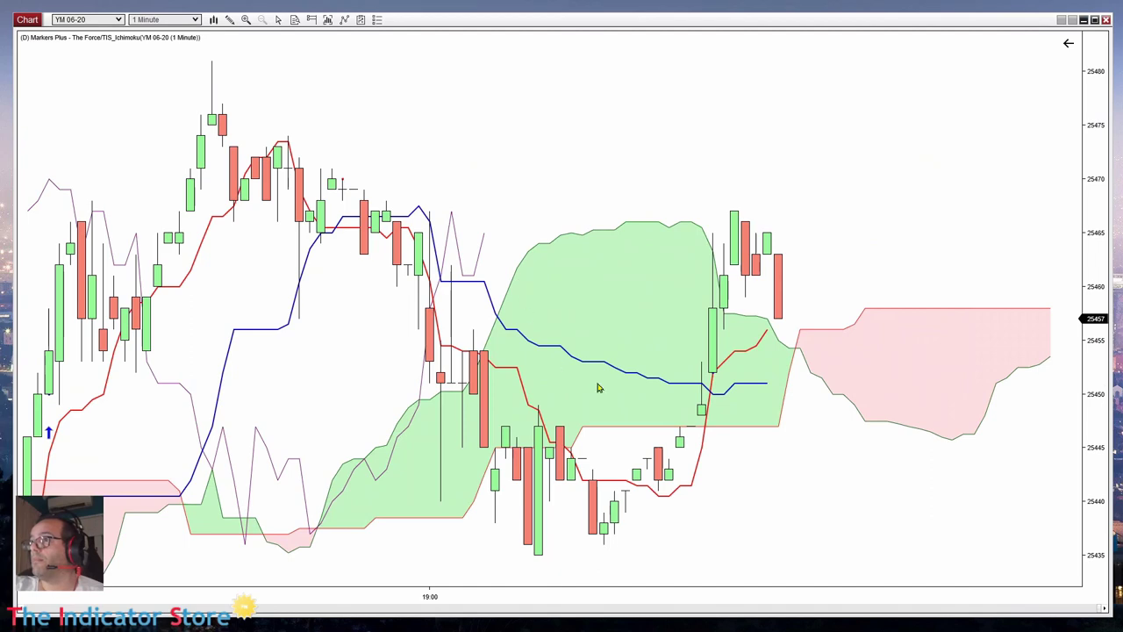
- Reopen the indicator configuration for the YM 06-20 chart
{"action": "scroll", "coordinate": [553, 327], "scroll_direction": "up", "scroll_amount": 3}
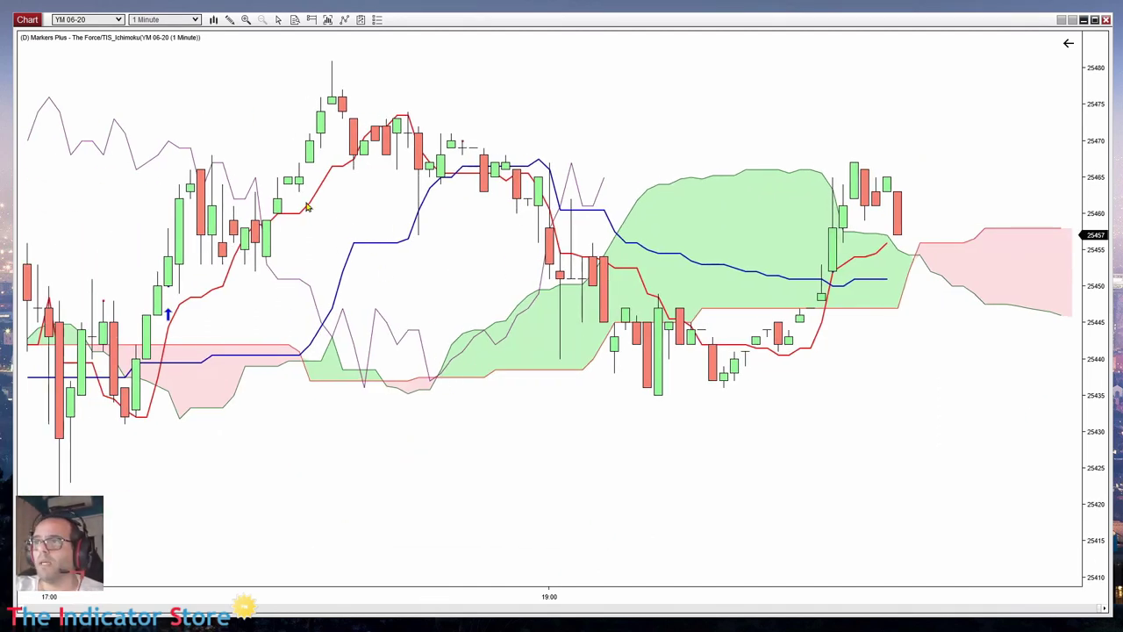
{"action": "right_click", "coordinate": [519, 100]}
{"action": "left_click", "coordinate": [399, 176]}
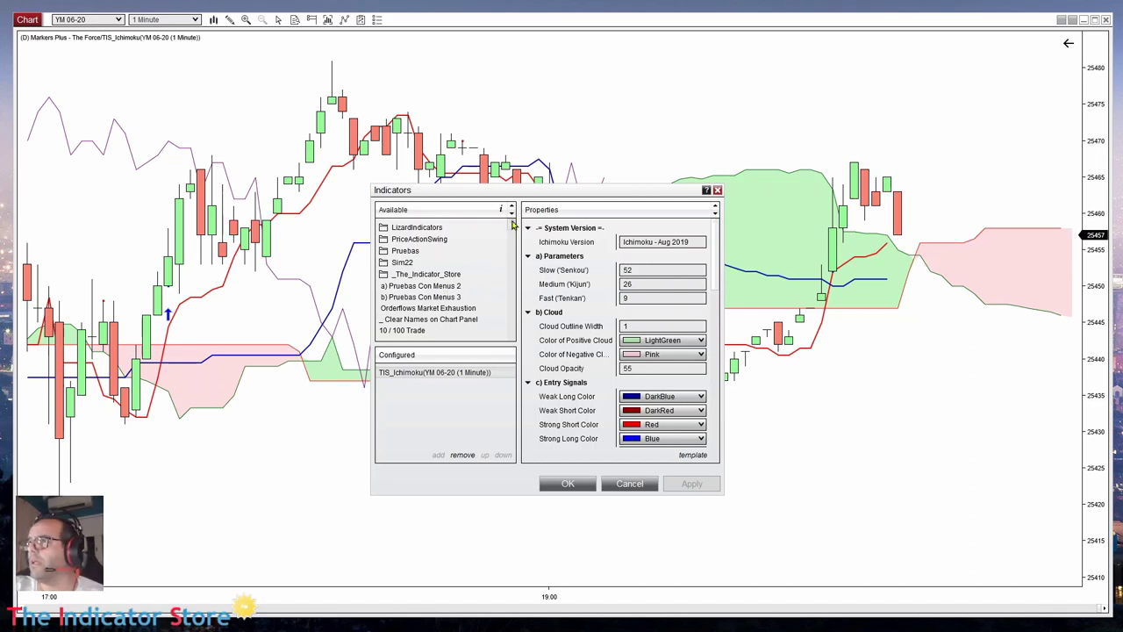
- Try adding a Donchian channel indicator, examine its Mean, Upper and Lower plots, and remove it from the configured indicators
{"action": "left_click_drag", "start_coordinate": [513, 227], "coordinate": [516, 256]}
{"action": "scroll", "coordinate": [408, 289], "scroll_direction": "down", "scroll_amount": 3}
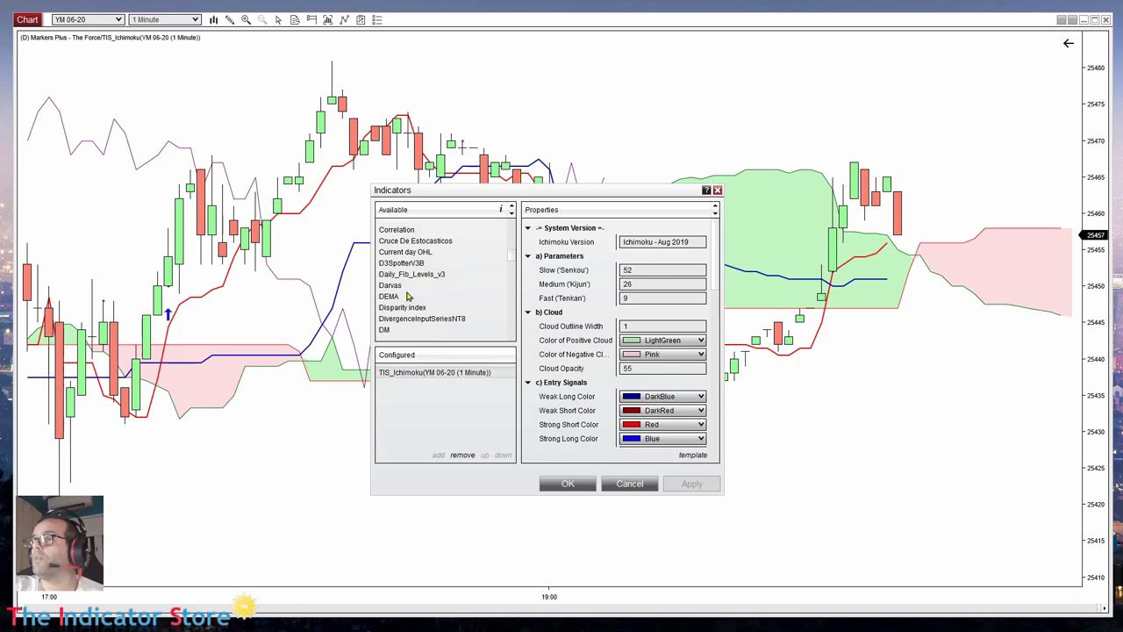
{"action": "scroll", "coordinate": [405, 281], "scroll_direction": "down", "scroll_amount": 2}
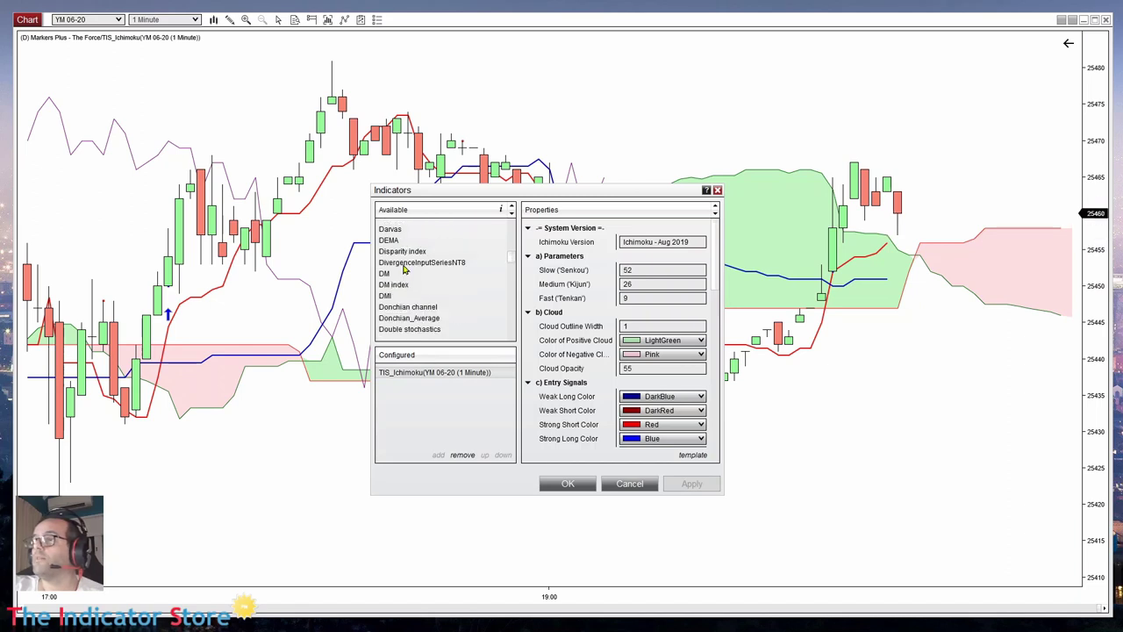
{"action": "double_click", "coordinate": [416, 280]}
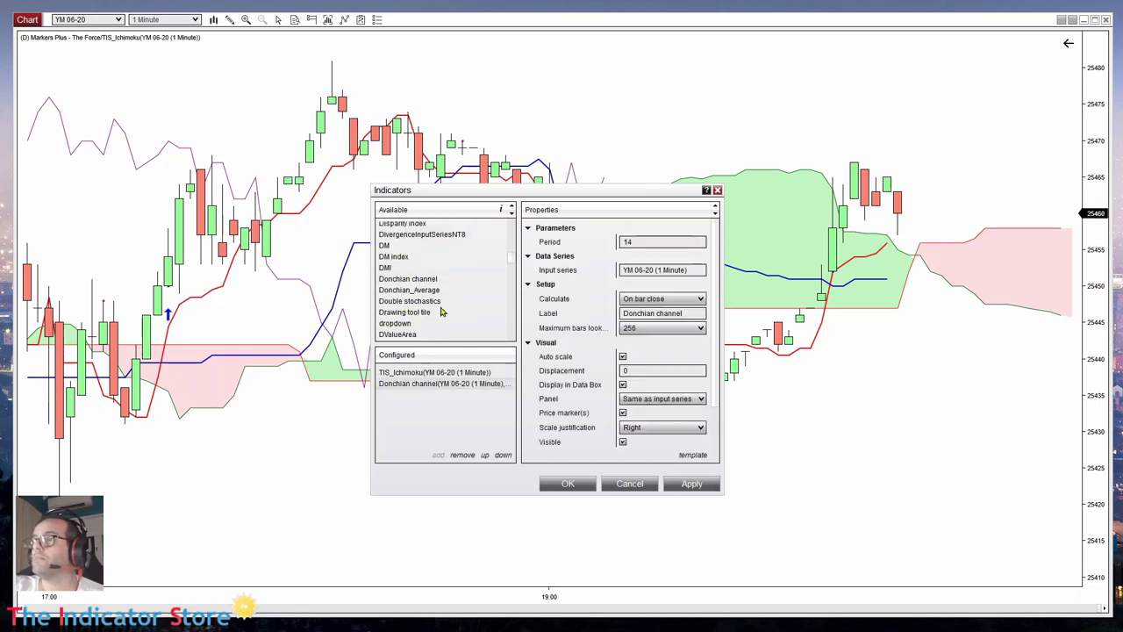
{"action": "scroll", "coordinate": [716, 358], "scroll_direction": "down", "scroll_amount": 3}
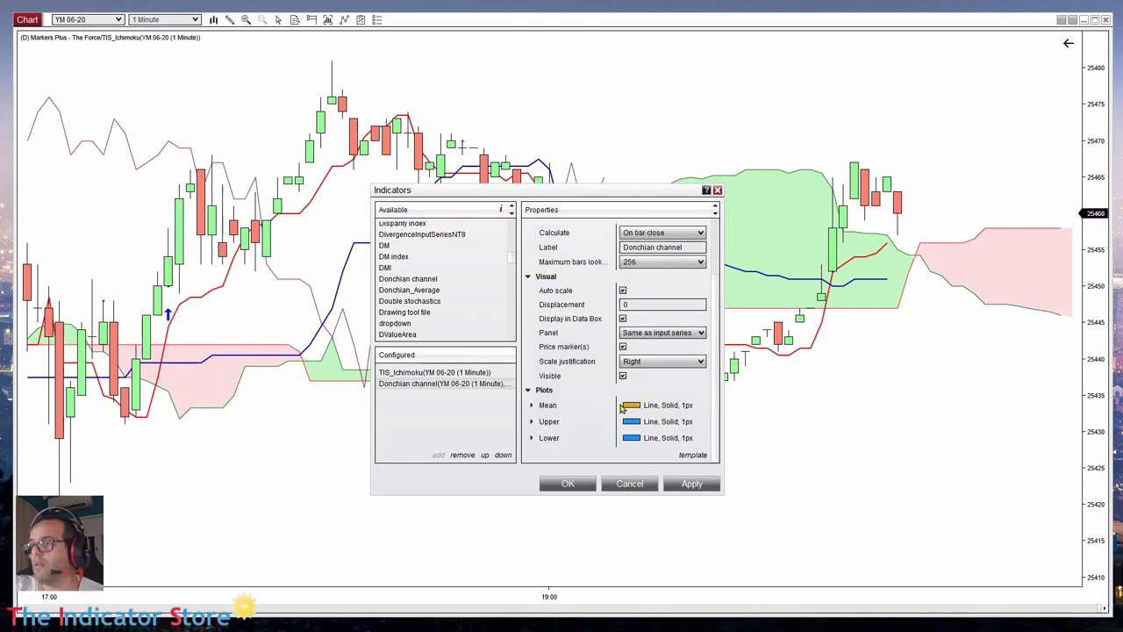
{"action": "left_click", "coordinate": [466, 455]}
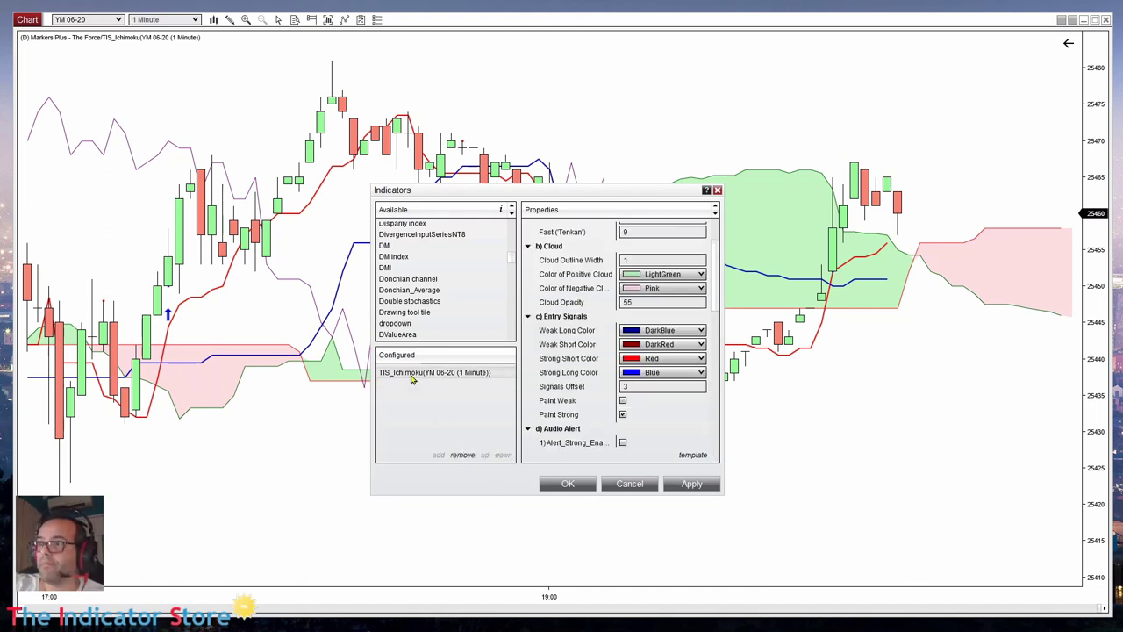
- Review the Slow, Medium and Fast period parameters of the TIS_Ichimoku indicator
{"action": "scroll", "coordinate": [713, 291], "scroll_direction": "up", "scroll_amount": 1}
{"action": "scroll", "coordinate": [712, 290], "scroll_direction": "up", "scroll_amount": 3}
{"action": "left_click", "coordinate": [624, 300]}
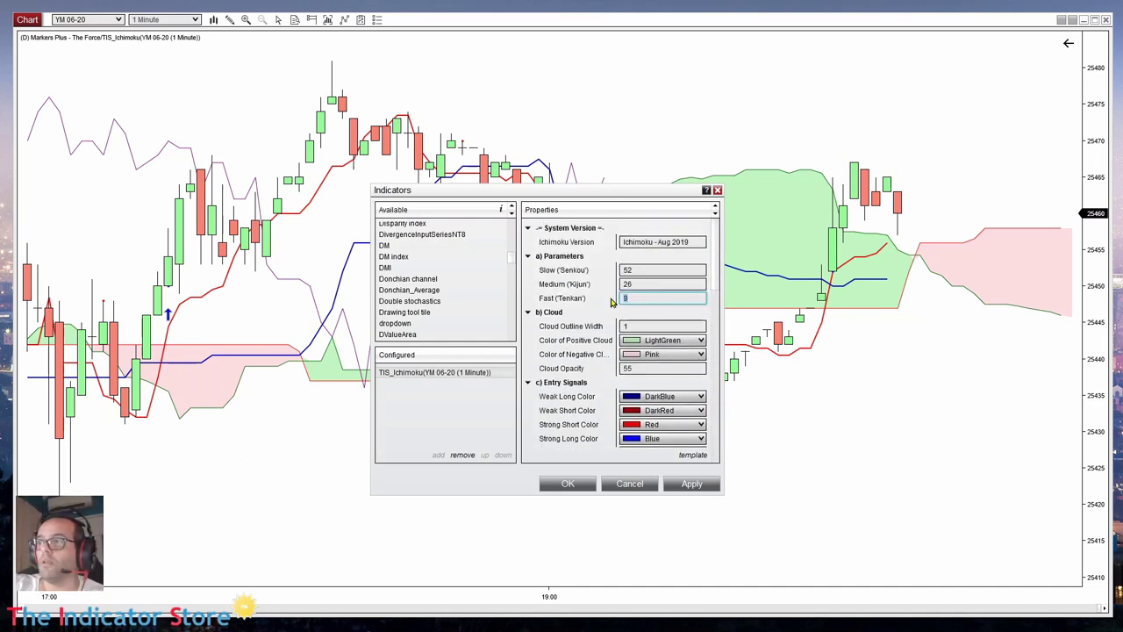
{"action": "left_click", "coordinate": [628, 270]}
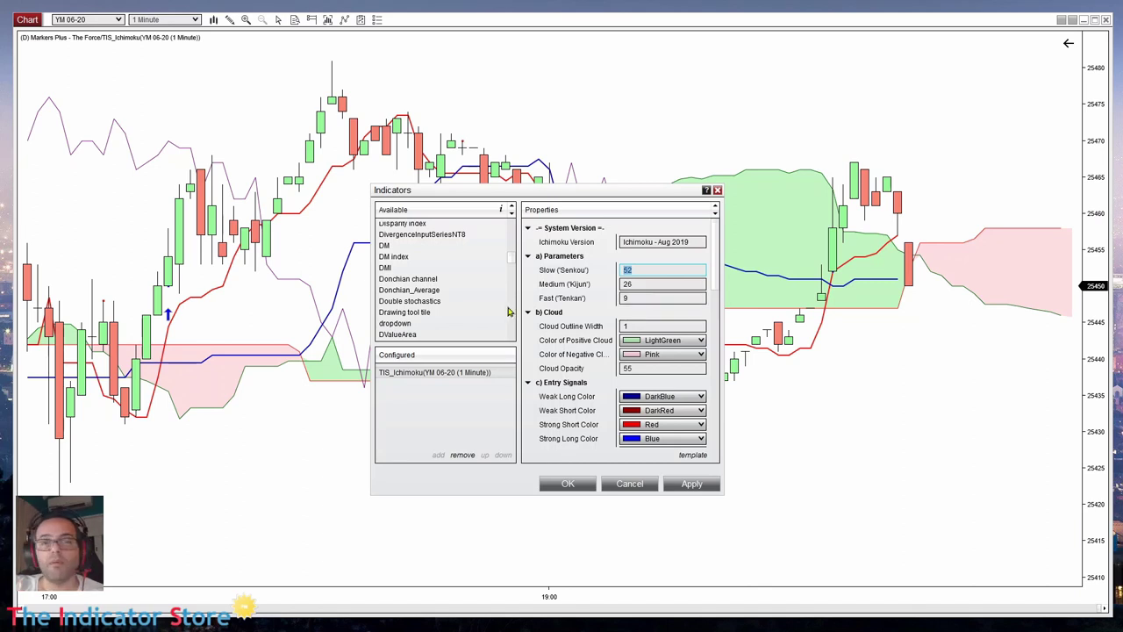
- Add a Markers Copy indicator from the _The_Indicator_Store folder and name its new markers variable median9
{"action": "scroll", "coordinate": [446, 294], "scroll_direction": "up", "scroll_amount": 10}
{"action": "scroll", "coordinate": [446, 294], "scroll_direction": "down", "scroll_amount": 10}
{"action": "left_click", "coordinate": [426, 275]}
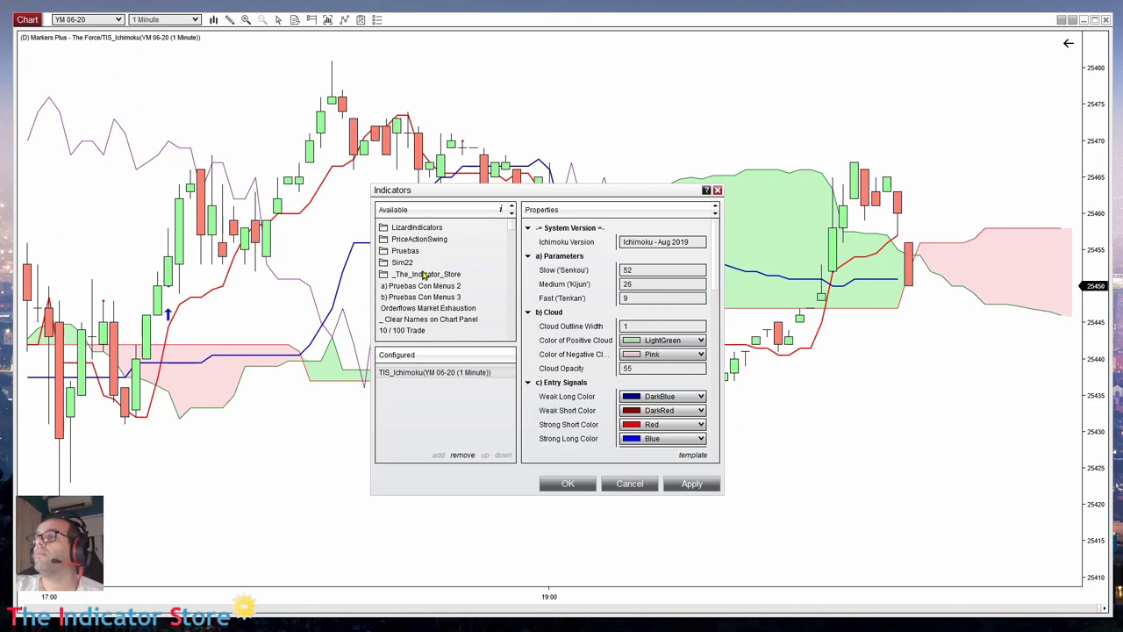
{"action": "double_click", "coordinate": [431, 308]}
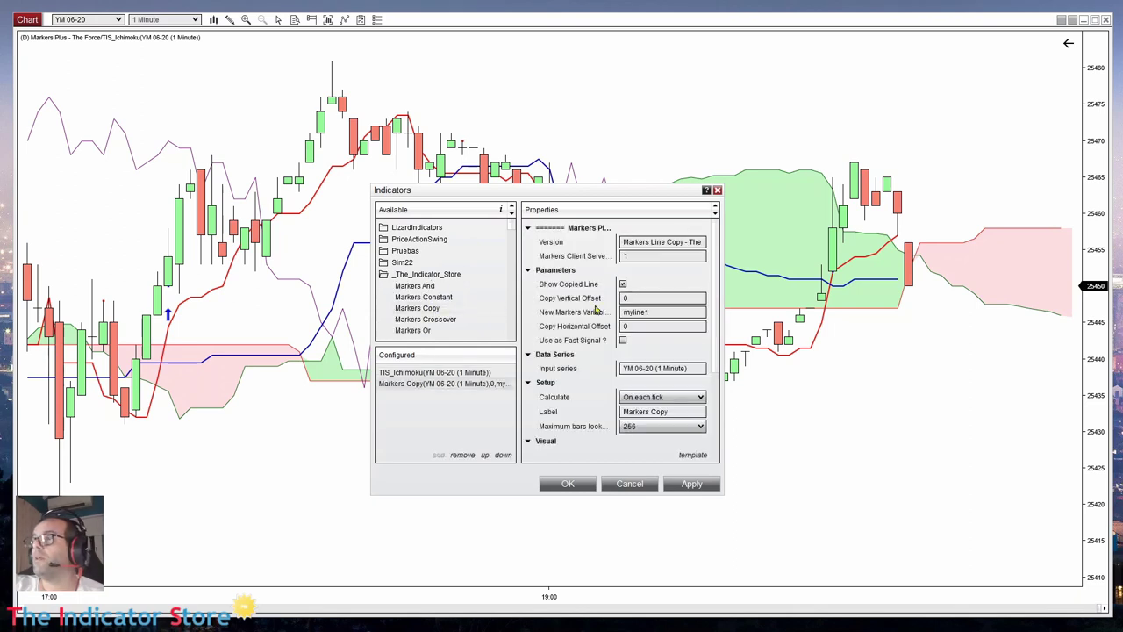
{"action": "double_click", "coordinate": [658, 313]}
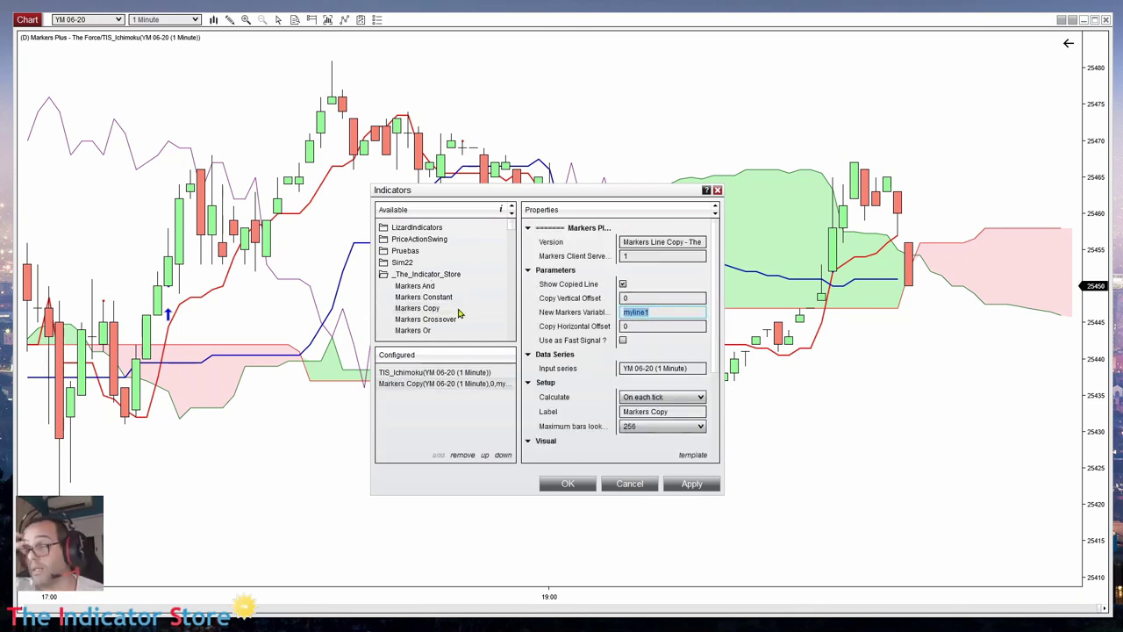
{"action": "type", "text": "median9"}
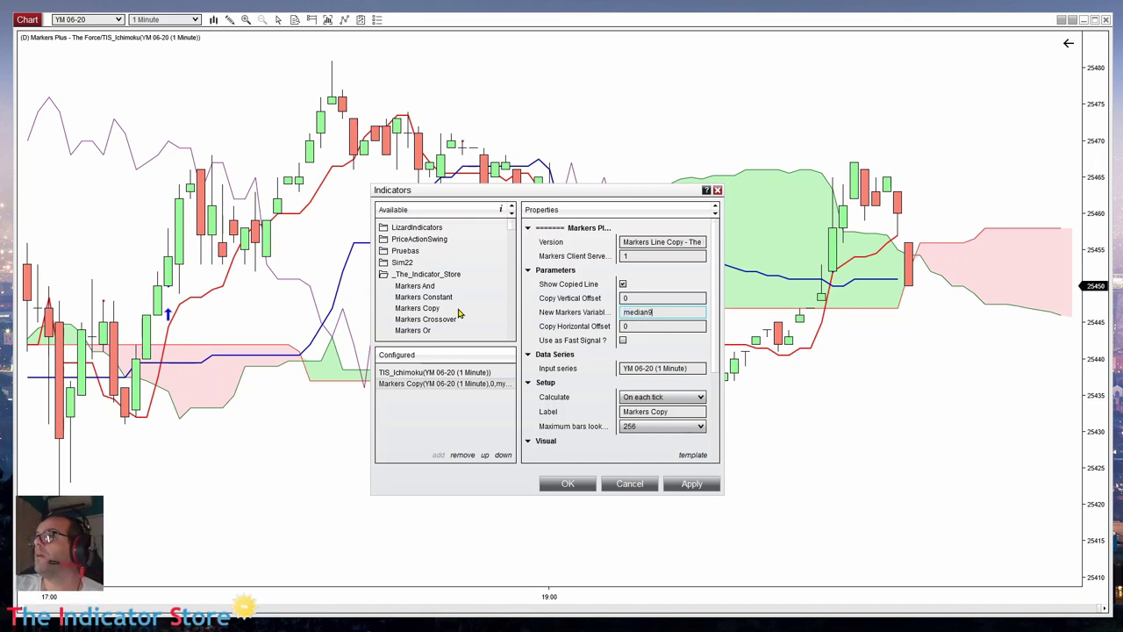
{"action": "left_click", "coordinate": [624, 311]}
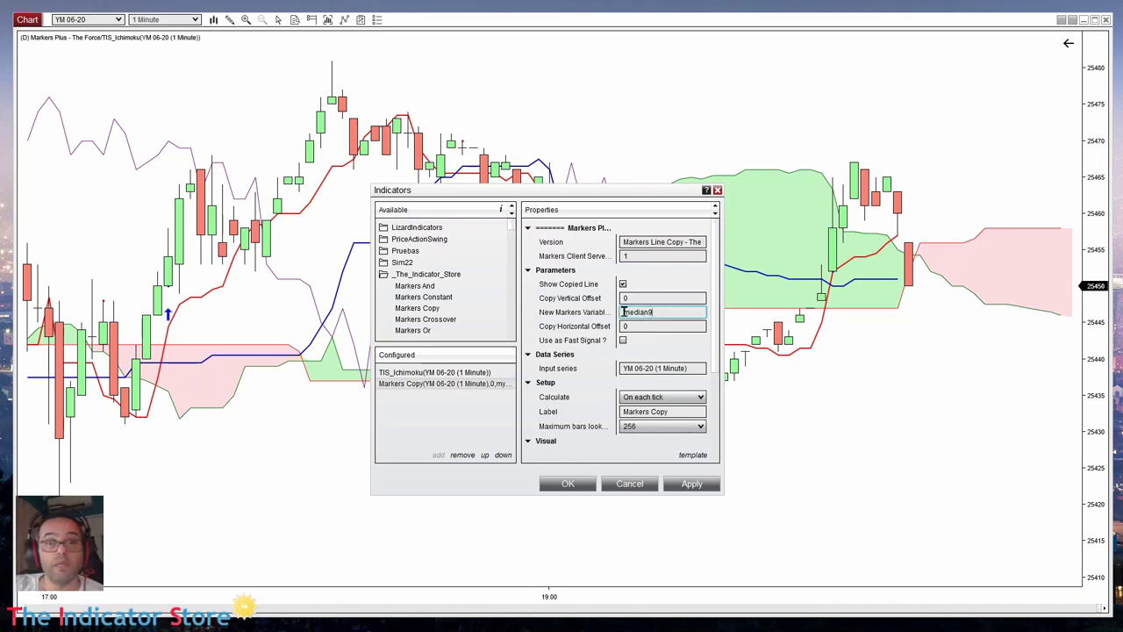
- Set the Markers Copy input series to the Donchian channel's Mean plot with period 9, and apply it to the chart
{"action": "left_click", "coordinate": [643, 368]}
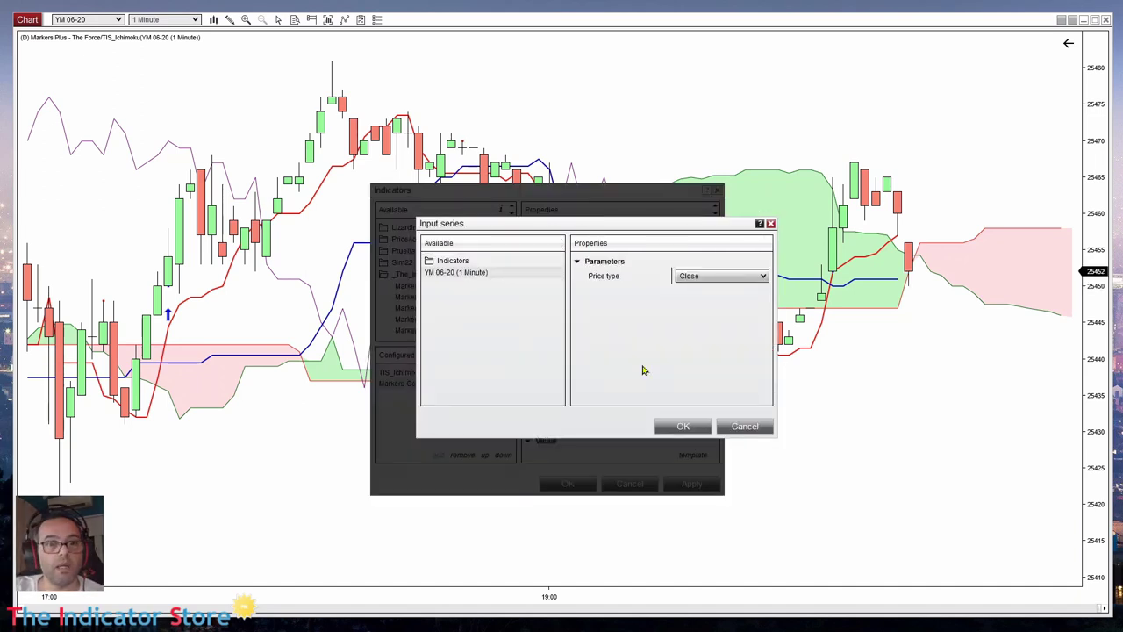
{"action": "double_click", "coordinate": [453, 262]}
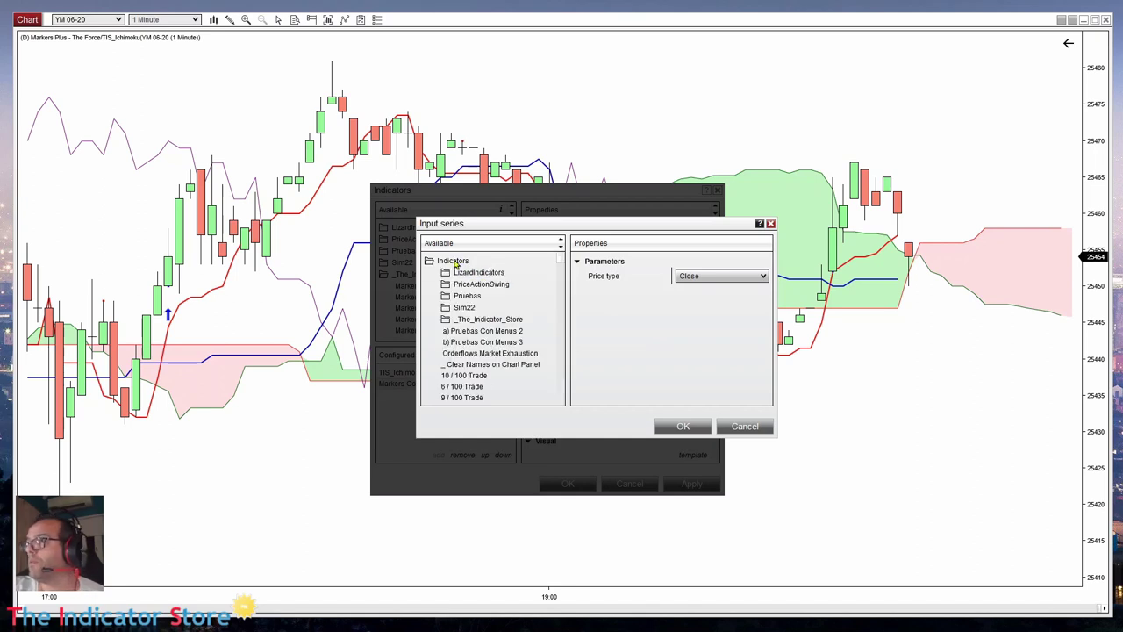
{"action": "left_click_drag", "start_coordinate": [562, 259], "coordinate": [562, 294]}
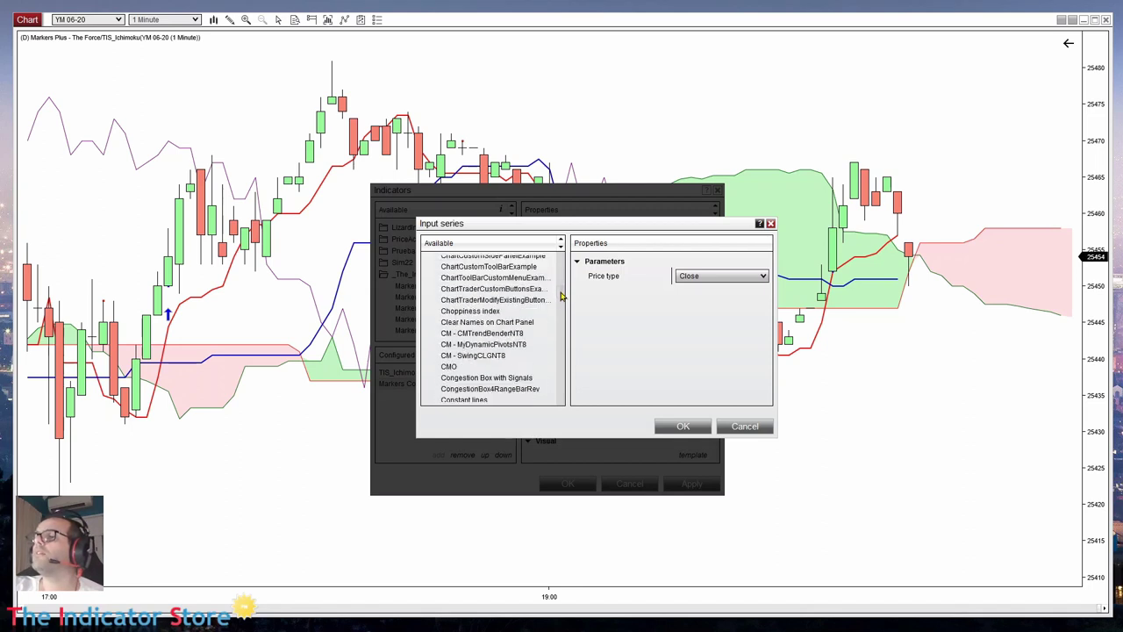
{"action": "scroll", "coordinate": [468, 356], "scroll_direction": "down", "scroll_amount": 2}
{"action": "scroll", "coordinate": [465, 373], "scroll_direction": "down", "scroll_amount": 1}
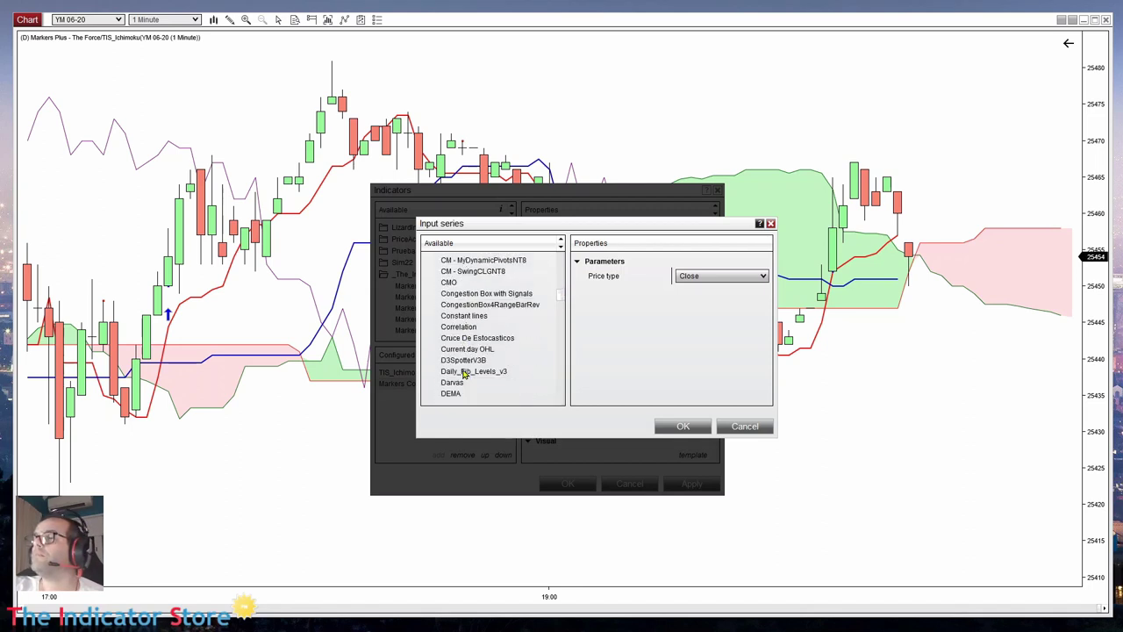
{"action": "scroll", "coordinate": [466, 383], "scroll_direction": "down", "scroll_amount": 3}
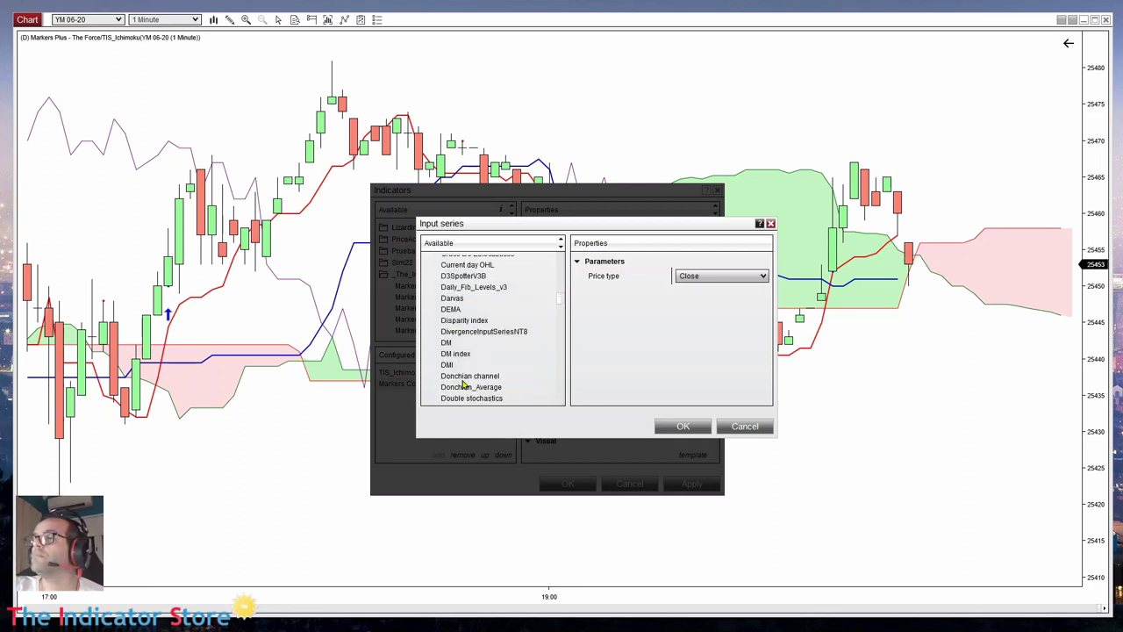
{"action": "left_click", "coordinate": [464, 377]}
{"action": "left_click", "coordinate": [727, 289]}
{"action": "left_click", "coordinate": [689, 302]}
{"action": "type", "text": "9"}
{"action": "left_click", "coordinate": [702, 426]}
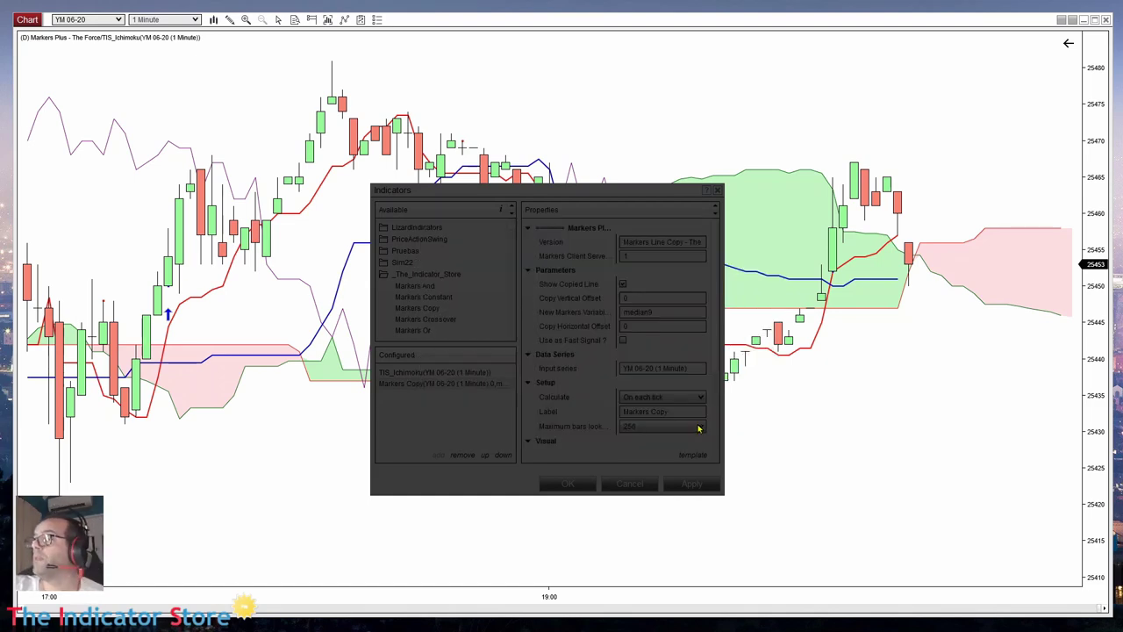
{"action": "left_click", "coordinate": [712, 484]}
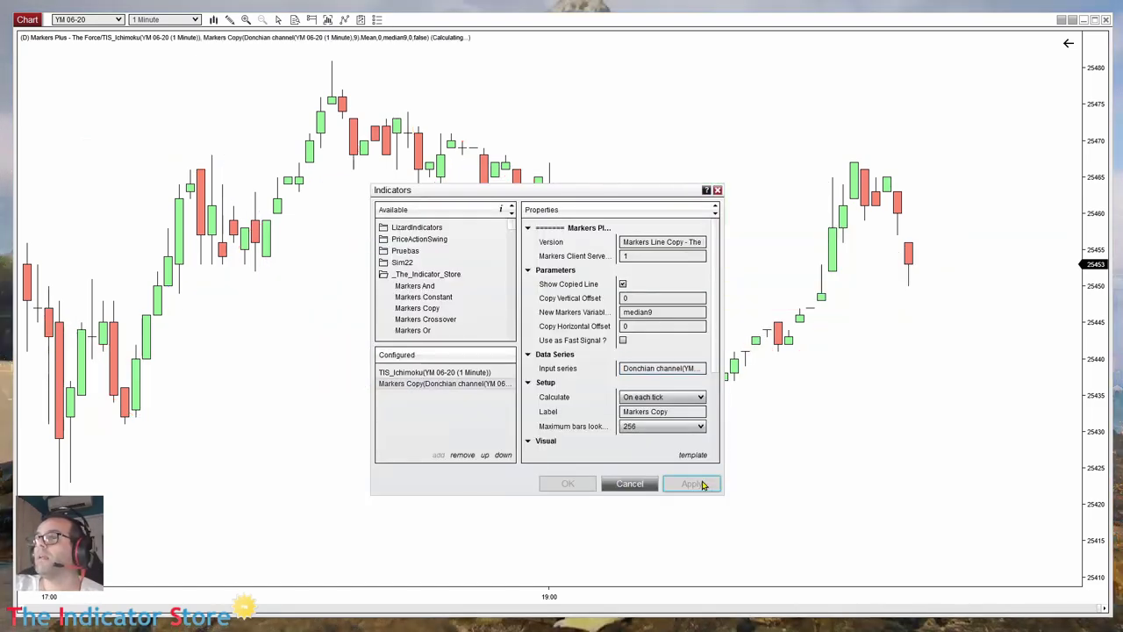
- Review the plots and parameters of TIS_Ichimoku against the copied line, and close the indicator configuration
{"action": "left_click_drag", "start_coordinate": [535, 200], "coordinate": [733, 243]}
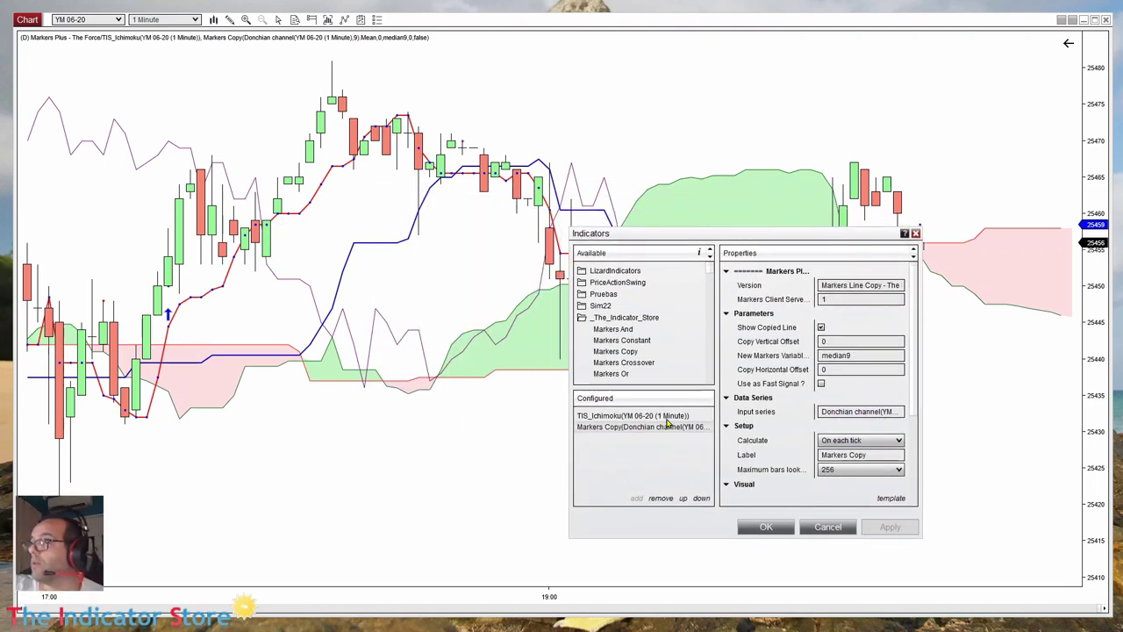
{"action": "left_click", "coordinate": [659, 416]}
{"action": "left_click_drag", "start_coordinate": [915, 338], "coordinate": [904, 488]}
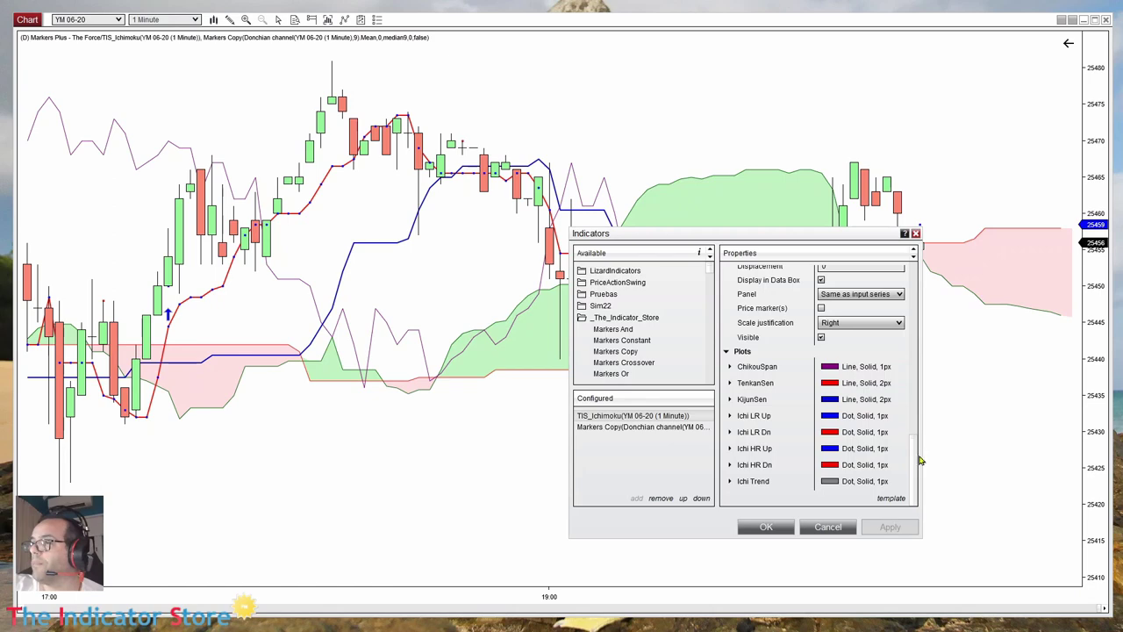
{"action": "scroll", "coordinate": [918, 462], "scroll_direction": "up", "scroll_amount": 8}
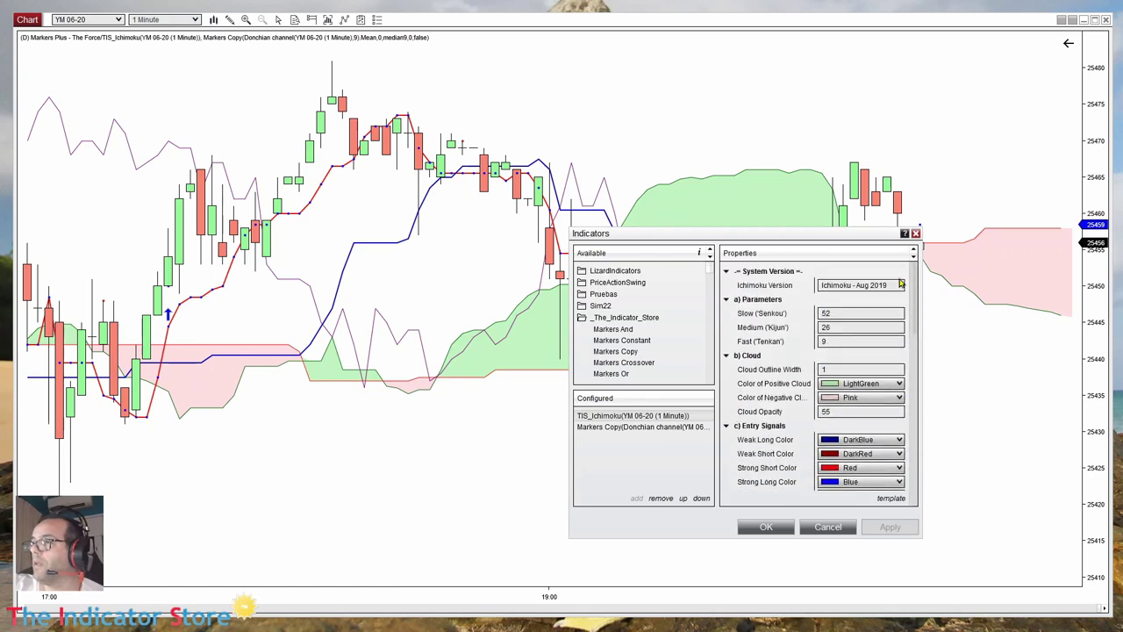
{"action": "left_click", "coordinate": [764, 528]}
- Duplicate the median9 Markers Copy line on the chart by copying and pasting it
{"action": "left_click", "coordinate": [225, 288]}
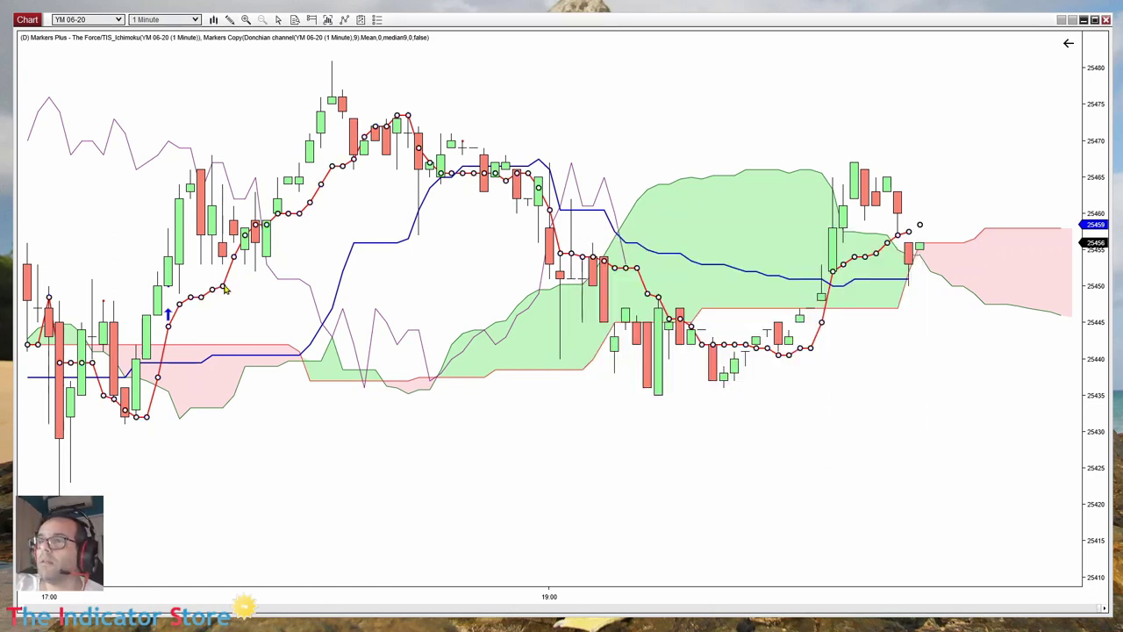
{"action": "right_click", "coordinate": [224, 288]}
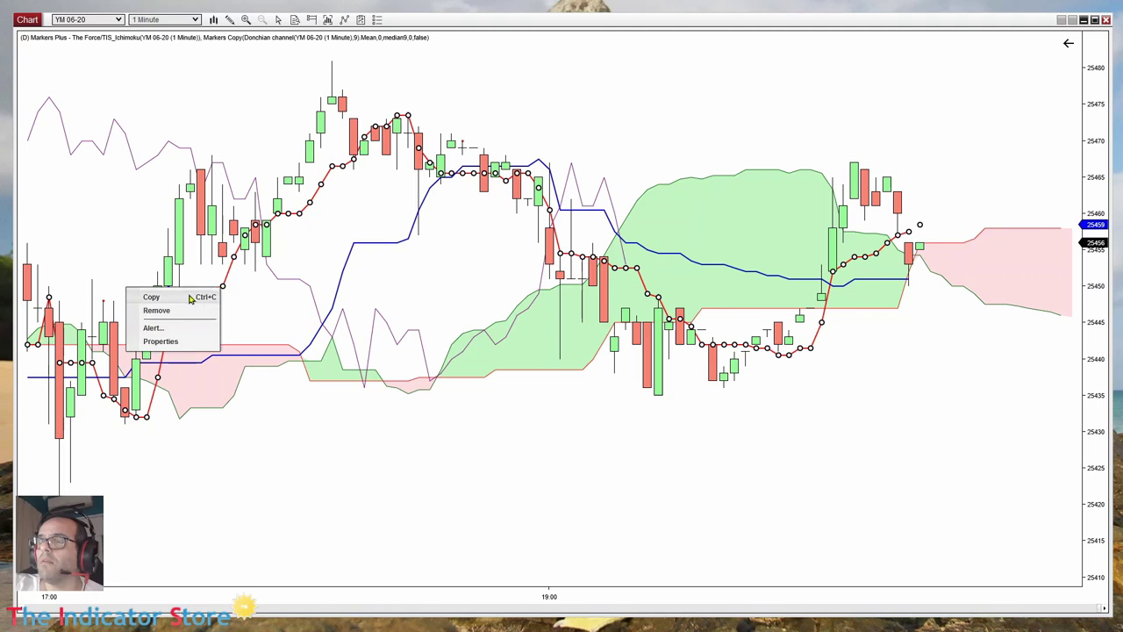
{"action": "left_click", "coordinate": [191, 298]}
{"action": "right_click", "coordinate": [335, 237]}
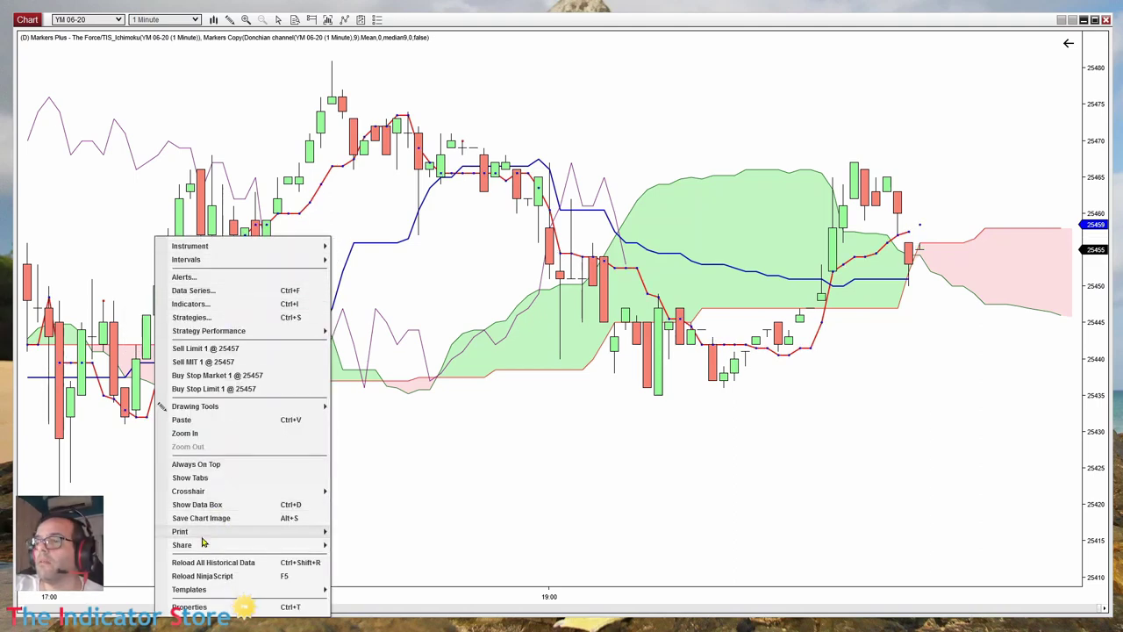
{"action": "left_click", "coordinate": [192, 422]}
- Open the configuration of the duplicated Markers Copy indicator and rename its new markers variable as median26
{"action": "right_click", "coordinate": [432, 268]}
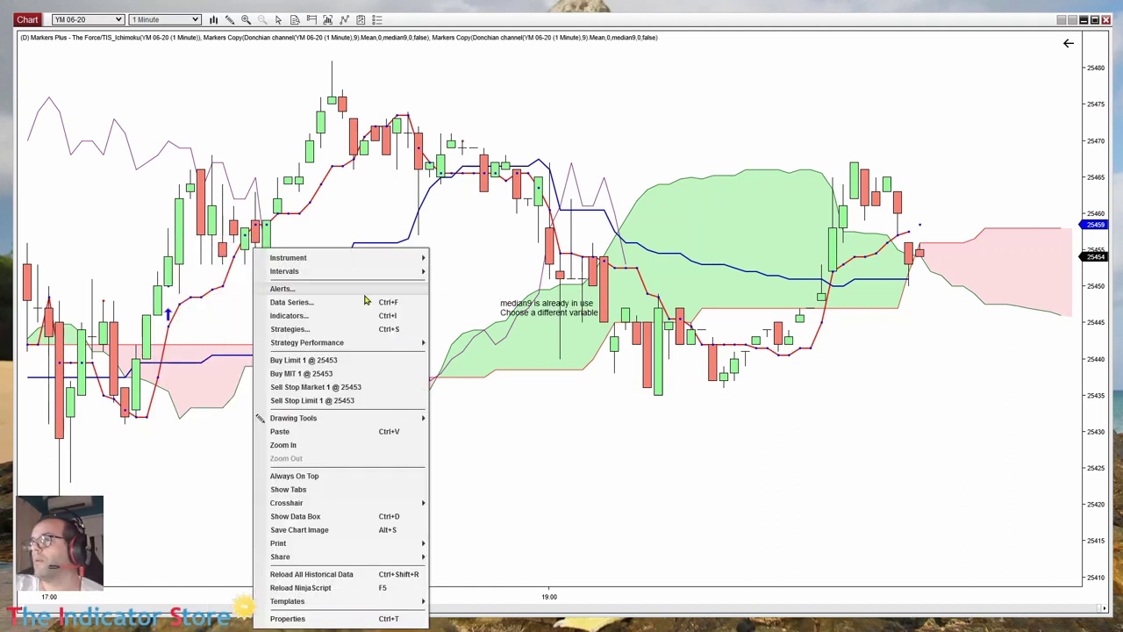
{"action": "left_click", "coordinate": [330, 316]}
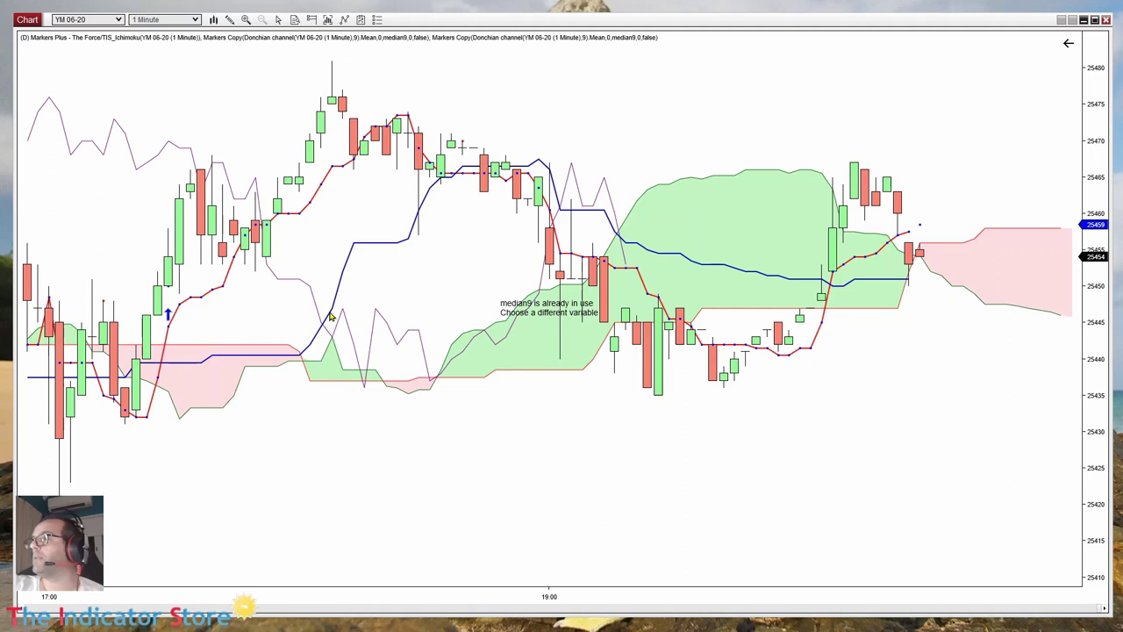
{"action": "left_click", "coordinate": [428, 395]}
{"action": "left_click", "coordinate": [669, 311]}
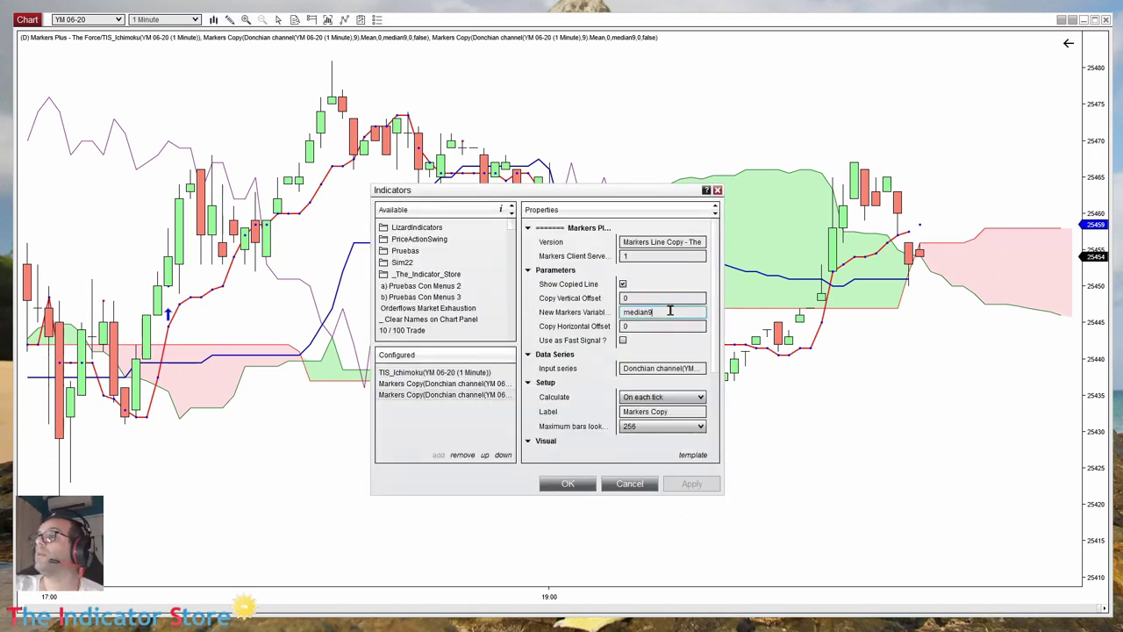
{"action": "key", "text": "BackSpace"}
{"action": "type", "text": "26"}
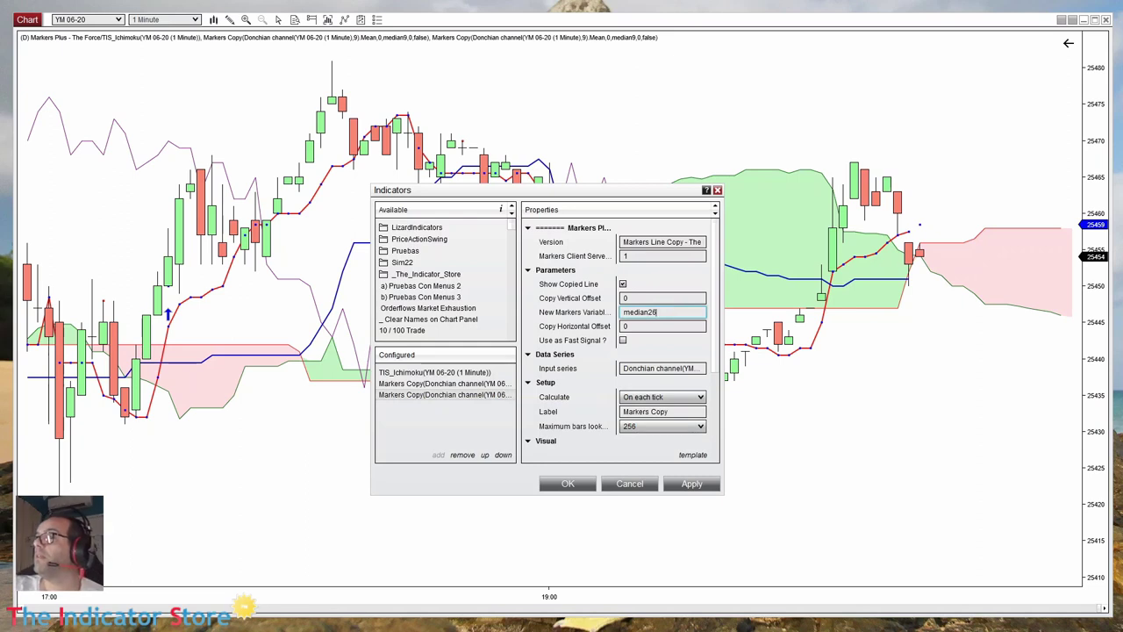
- Set the Donchian channel period in the median26 input series to 26 and accept the indicator changes
{"action": "left_click", "coordinate": [641, 368]}
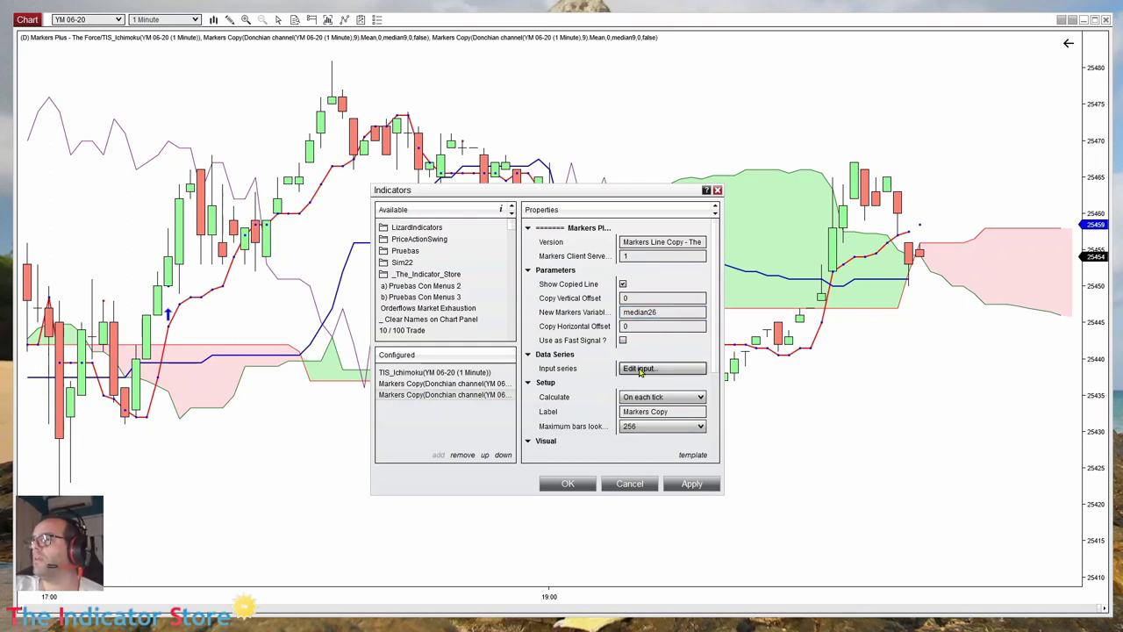
{"action": "left_click", "coordinate": [640, 369]}
{"action": "left_click", "coordinate": [702, 278]}
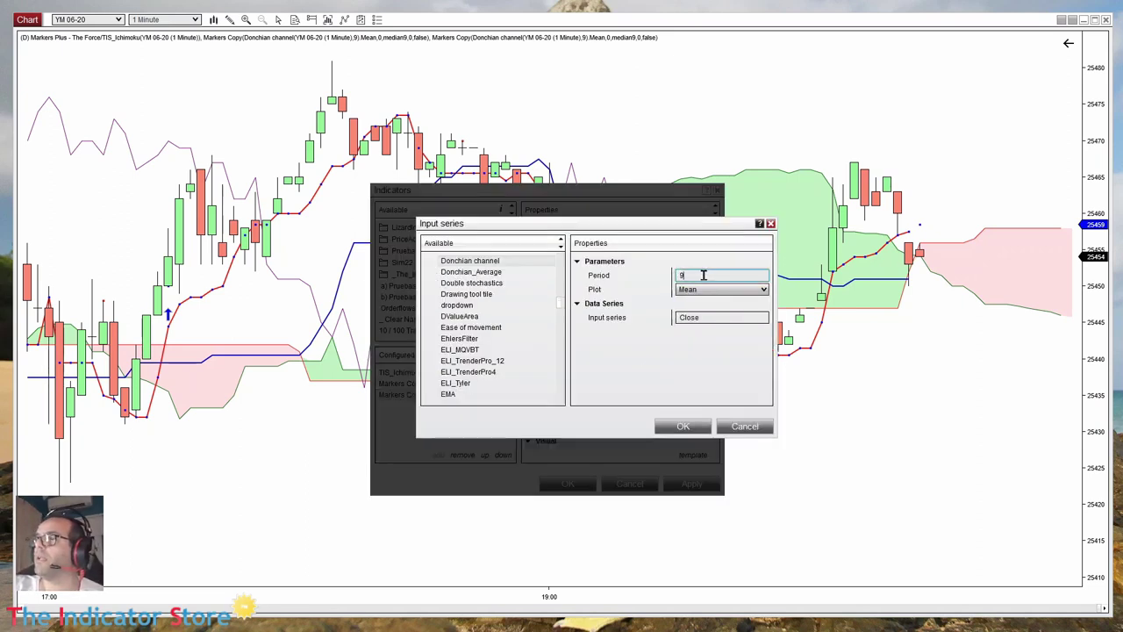
{"action": "type", "text": "26"}
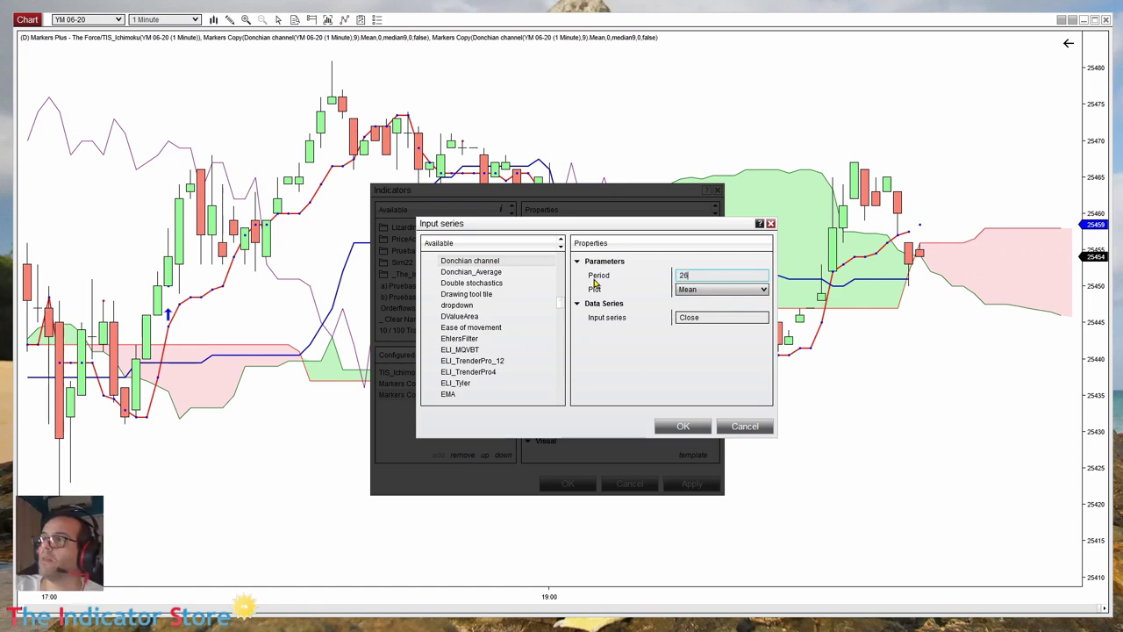
{"action": "left_click", "coordinate": [681, 425]}
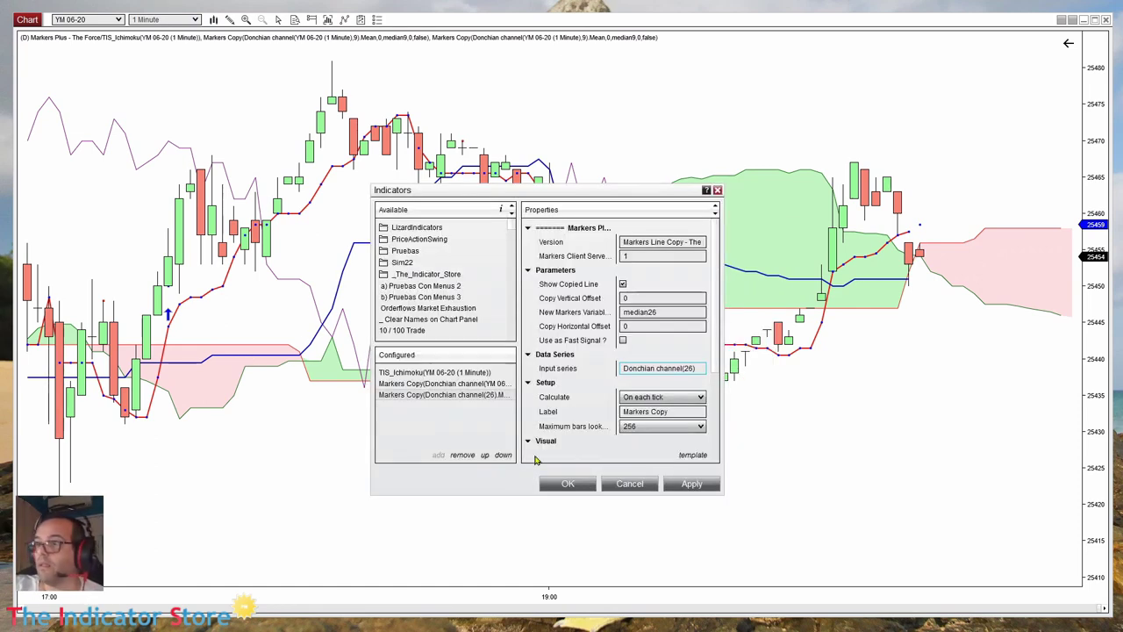
{"action": "left_click", "coordinate": [569, 483]}
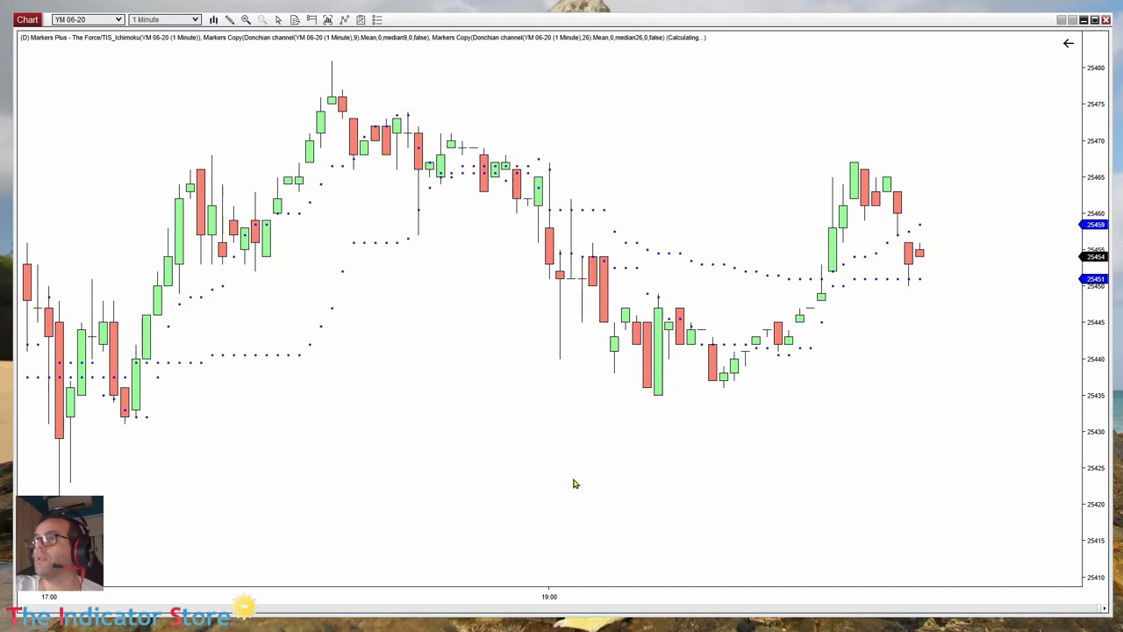
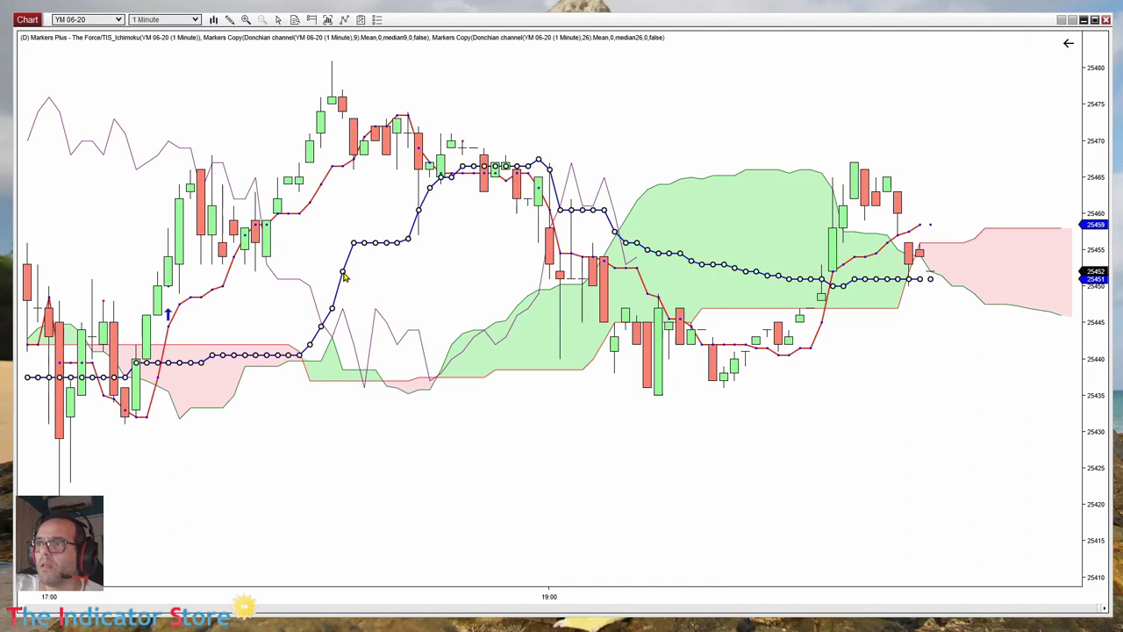
- Duplicate the median26 Markers Copy line on the chart by copying and pasting it
{"action": "right_click", "coordinate": [344, 278]}
{"action": "left_click", "coordinate": [321, 285]}
{"action": "left_click", "coordinate": [401, 284]}
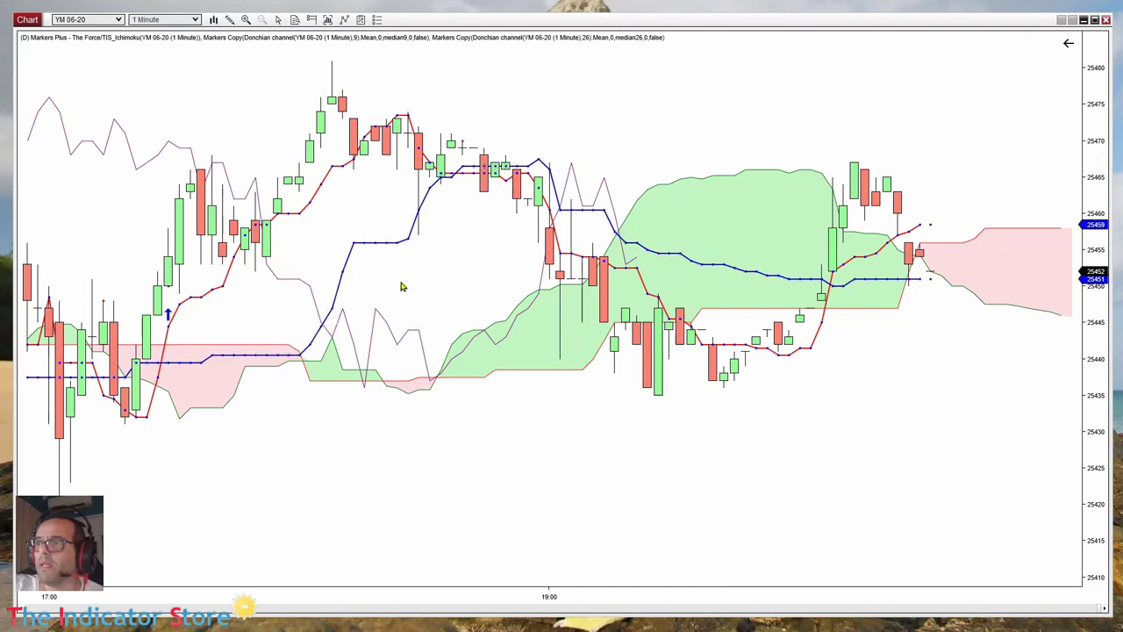
{"action": "right_click", "coordinate": [401, 284]}
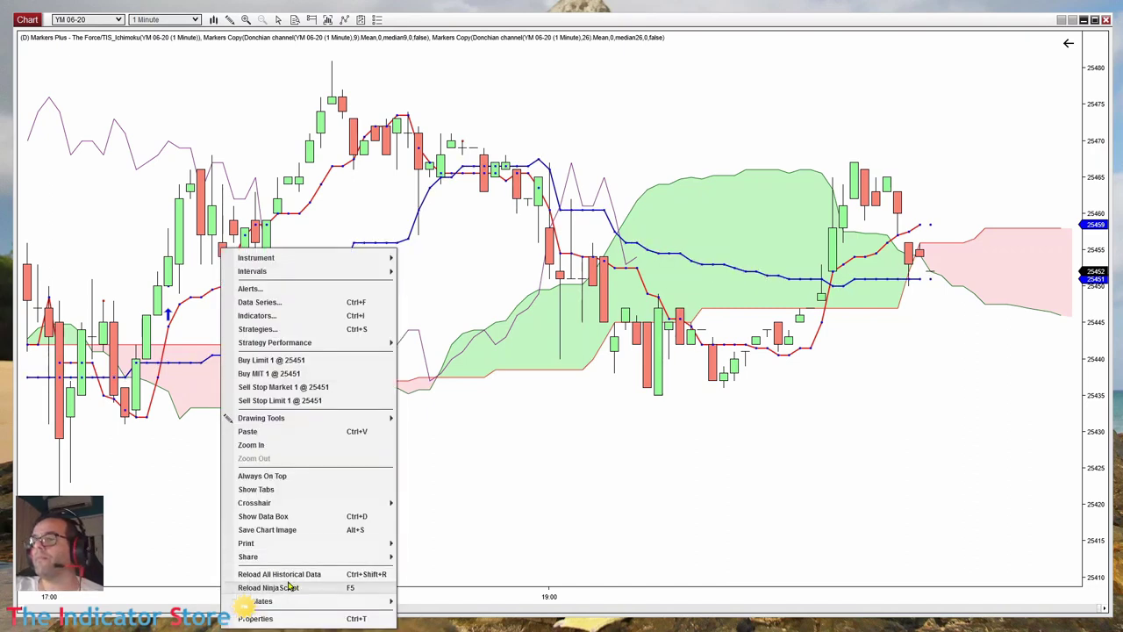
{"action": "left_click", "coordinate": [263, 432]}
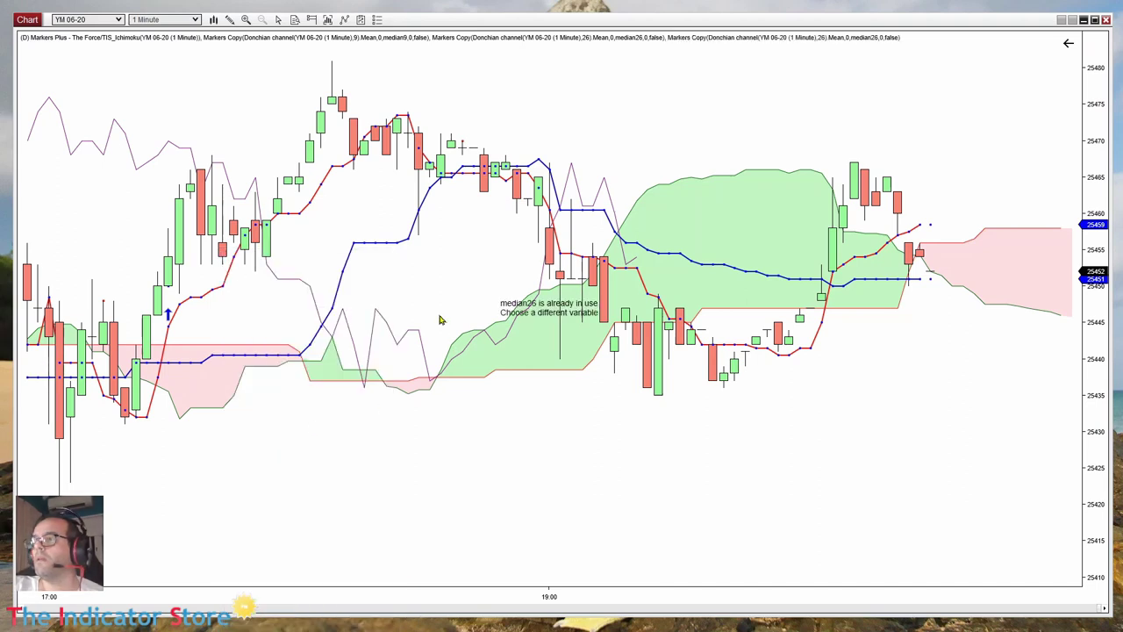
- Open the configuration of the newest duplicated Markers Copy indicator and rename its new markers variable as median52
{"action": "right_click", "coordinate": [421, 296]}
{"action": "left_click", "coordinate": [306, 320]}
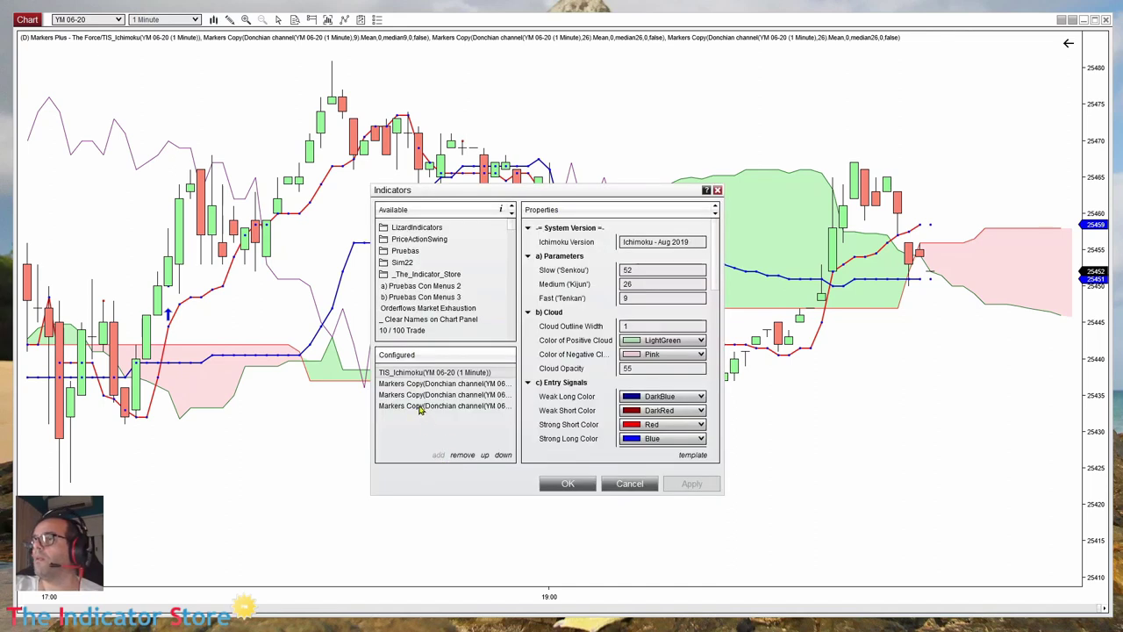
{"action": "left_click", "coordinate": [420, 408]}
{"action": "left_click", "coordinate": [669, 312]}
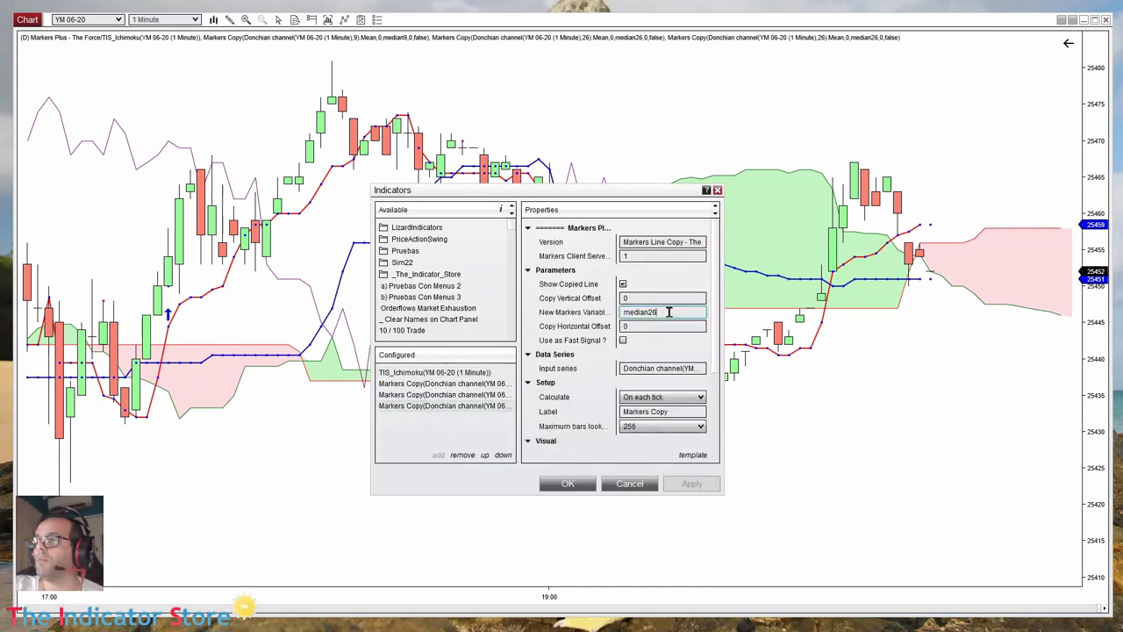
{"action": "key", "text": "BackSpace"}
{"action": "key", "text": "BackSpace"}
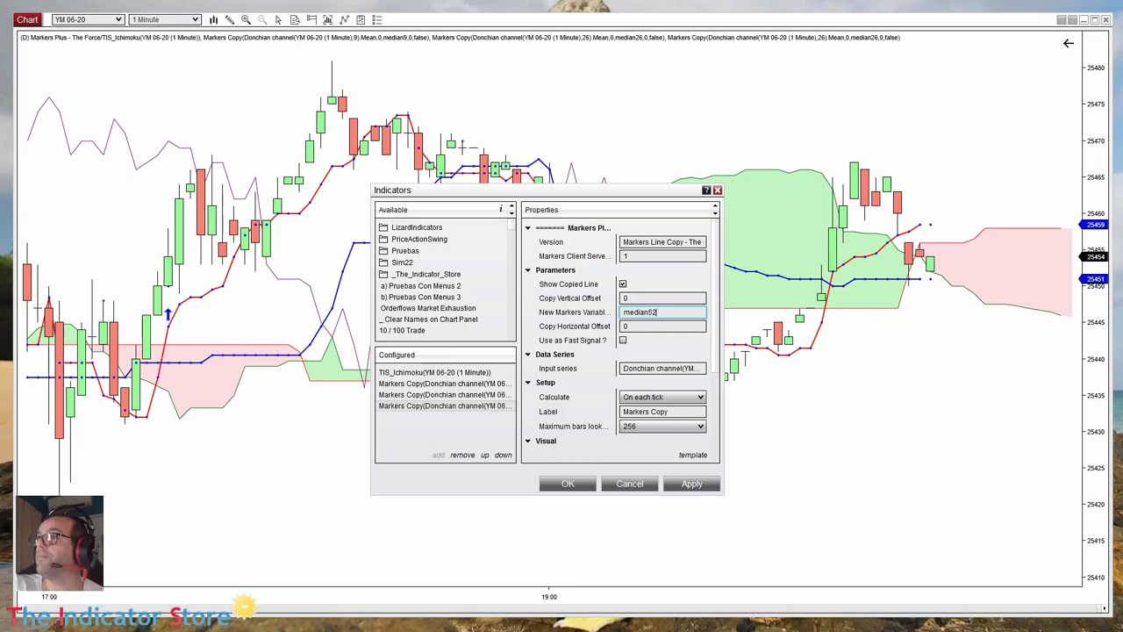
- Set the Donchian channel period in the median52 input series to 52 and apply it to the chart
{"action": "left_click", "coordinate": [643, 367]}
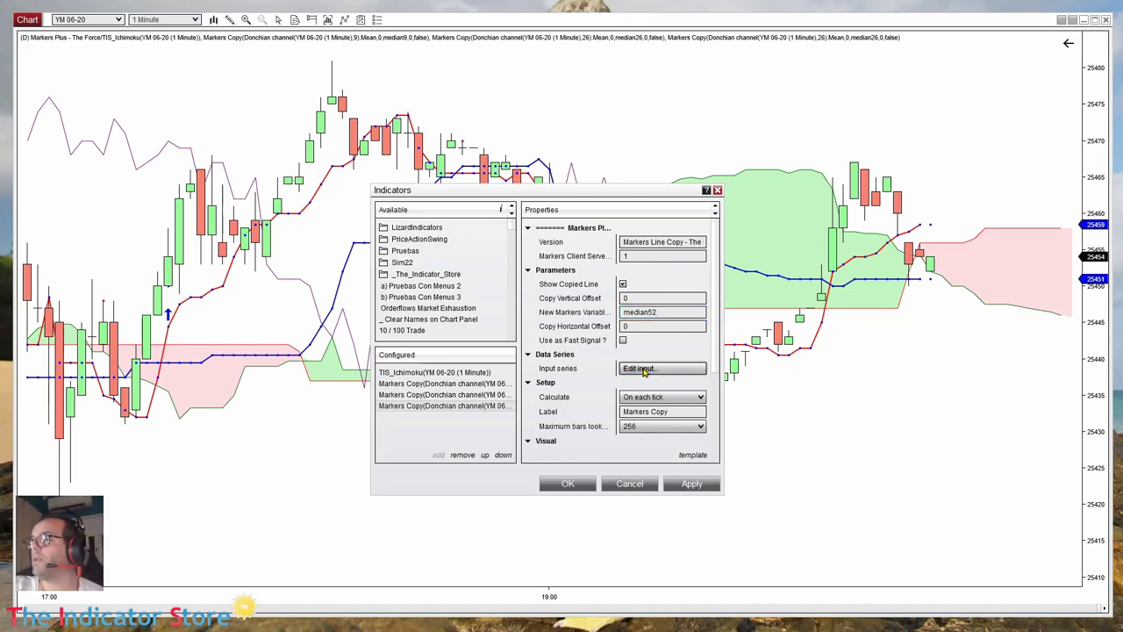
{"action": "left_click", "coordinate": [643, 368]}
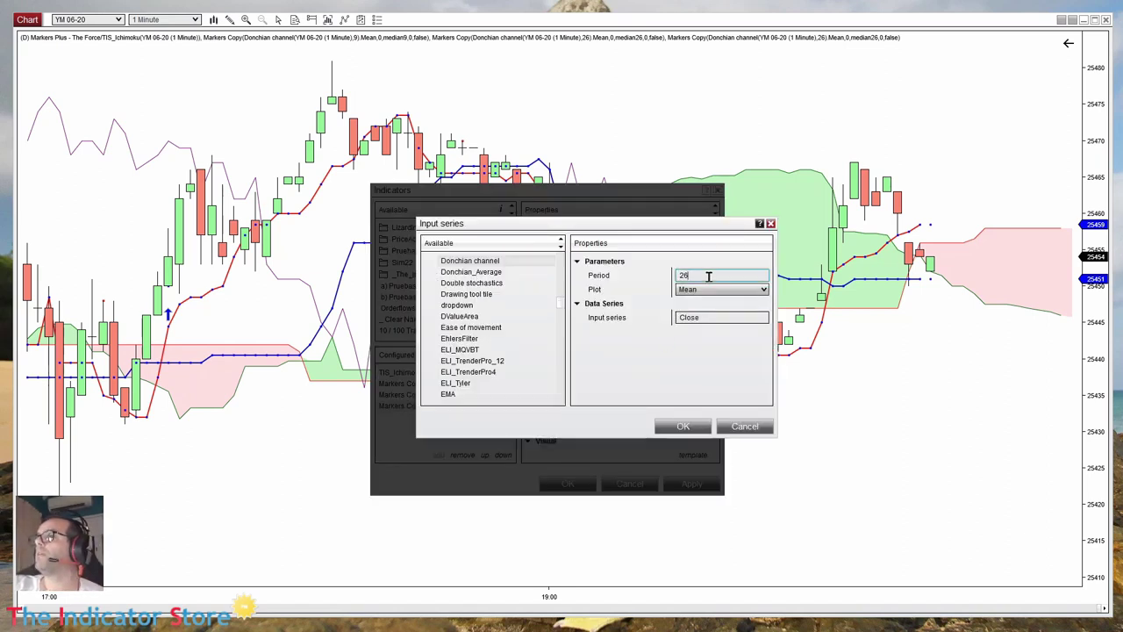
{"action": "type", "text": "5"}
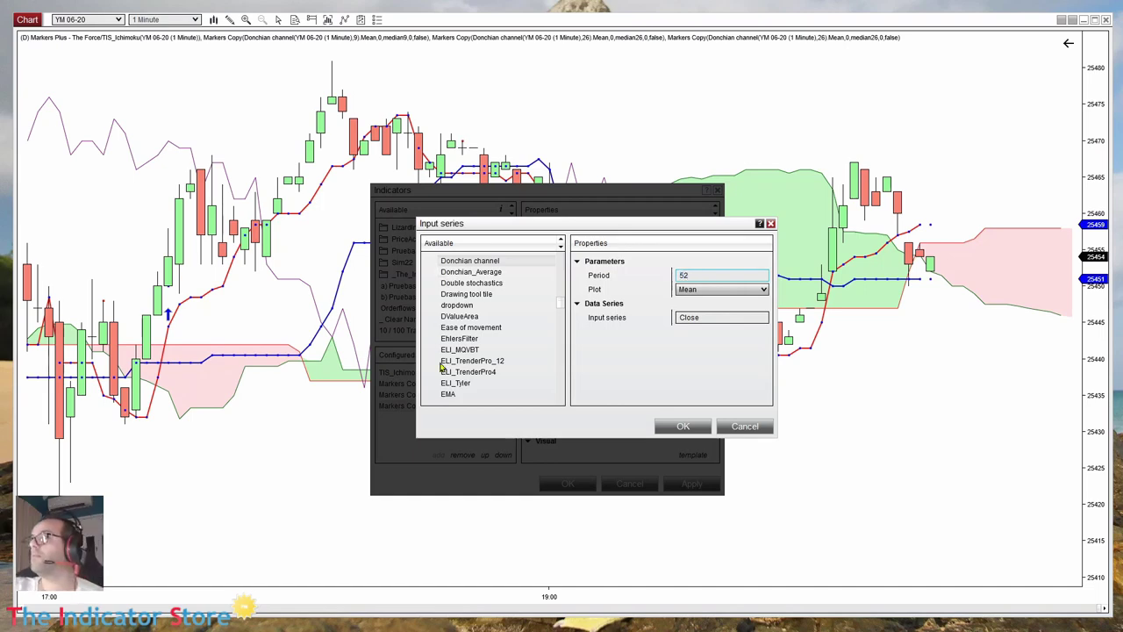
{"action": "left_click", "coordinate": [693, 428]}
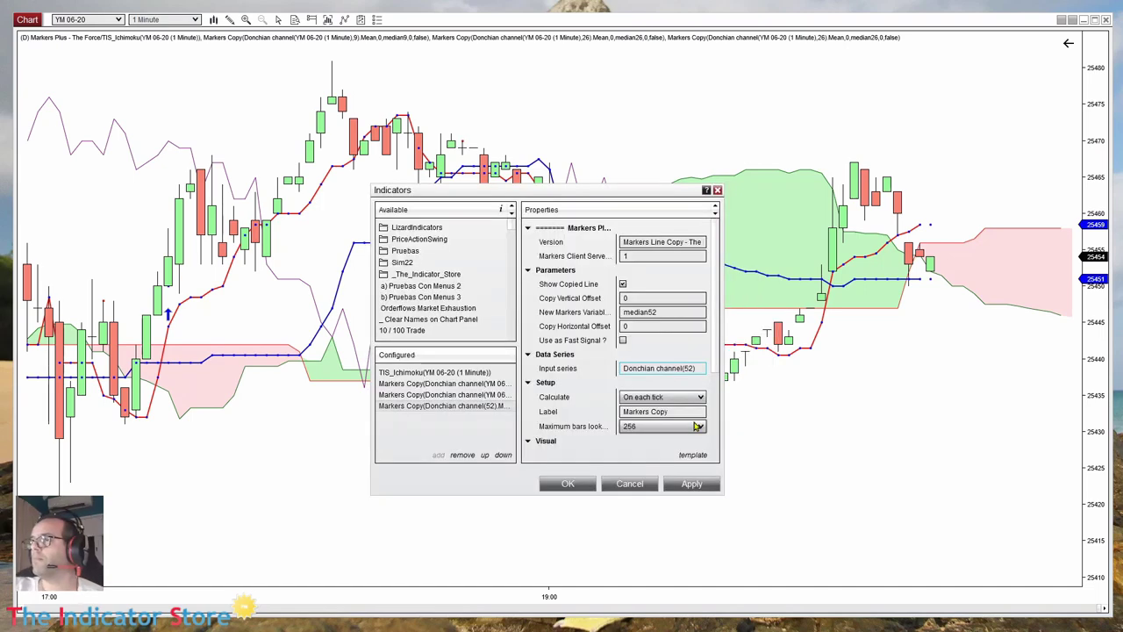
{"action": "left_click", "coordinate": [691, 484]}
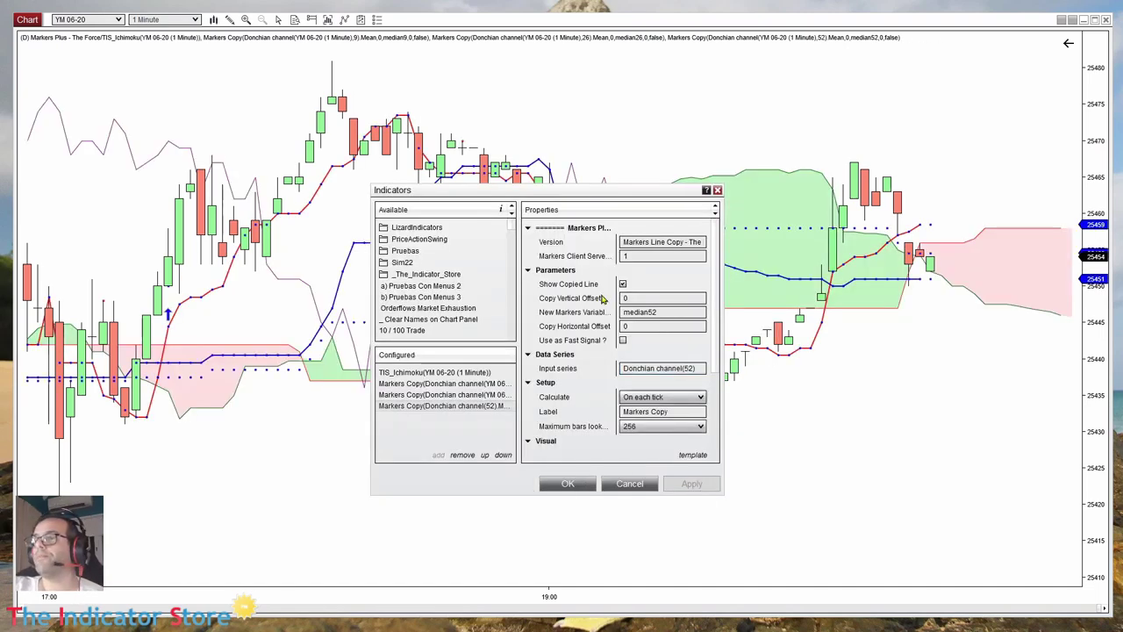
{"action": "left_click_drag", "start_coordinate": [567, 190], "coordinate": [423, 518]}
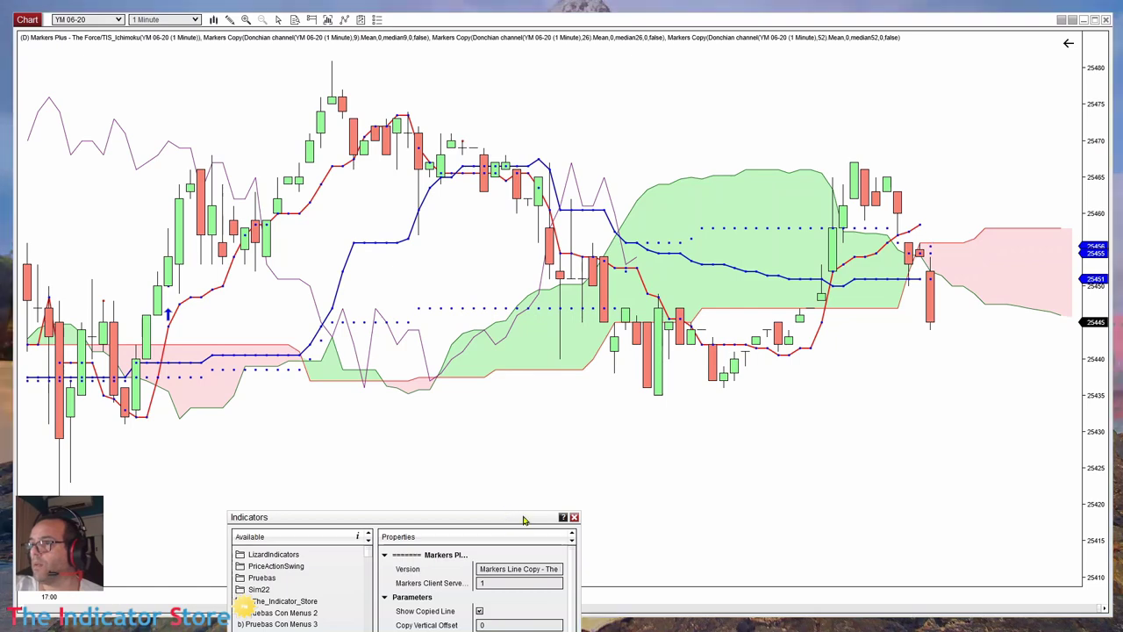
- Set the copy horizontal offset of the median52 Markers Copy indicator to 26 and accept the indicator changes
{"action": "left_click_drag", "start_coordinate": [512, 517], "coordinate": [894, 216]}
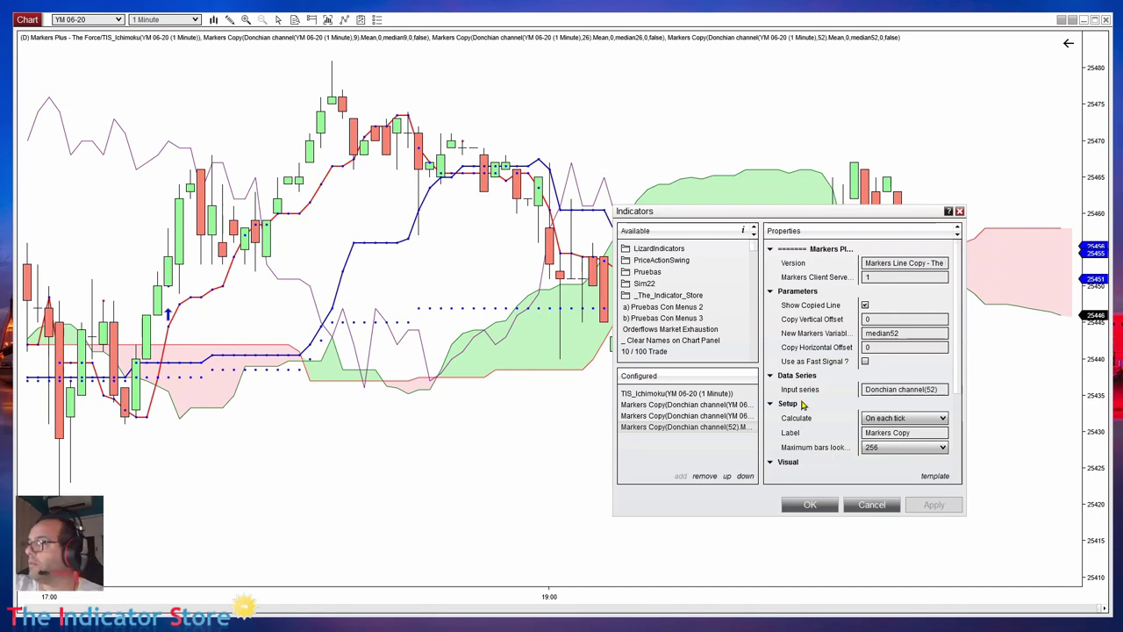
{"action": "left_click", "coordinate": [904, 347]}
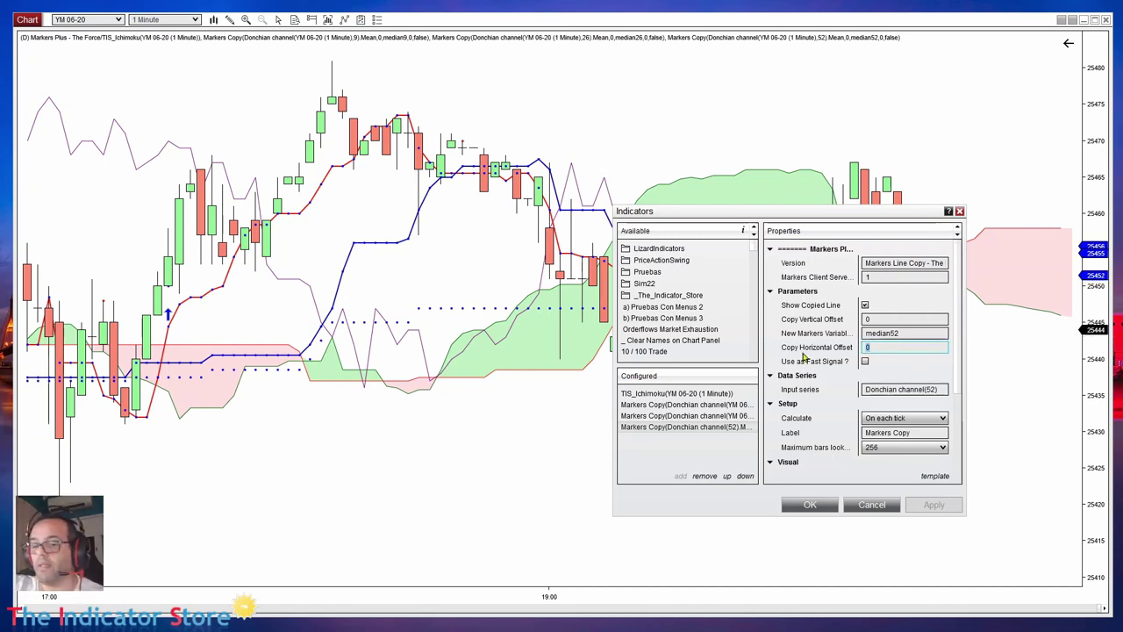
{"action": "type", "text": "26"}
{"action": "left_click", "coordinate": [932, 504]}
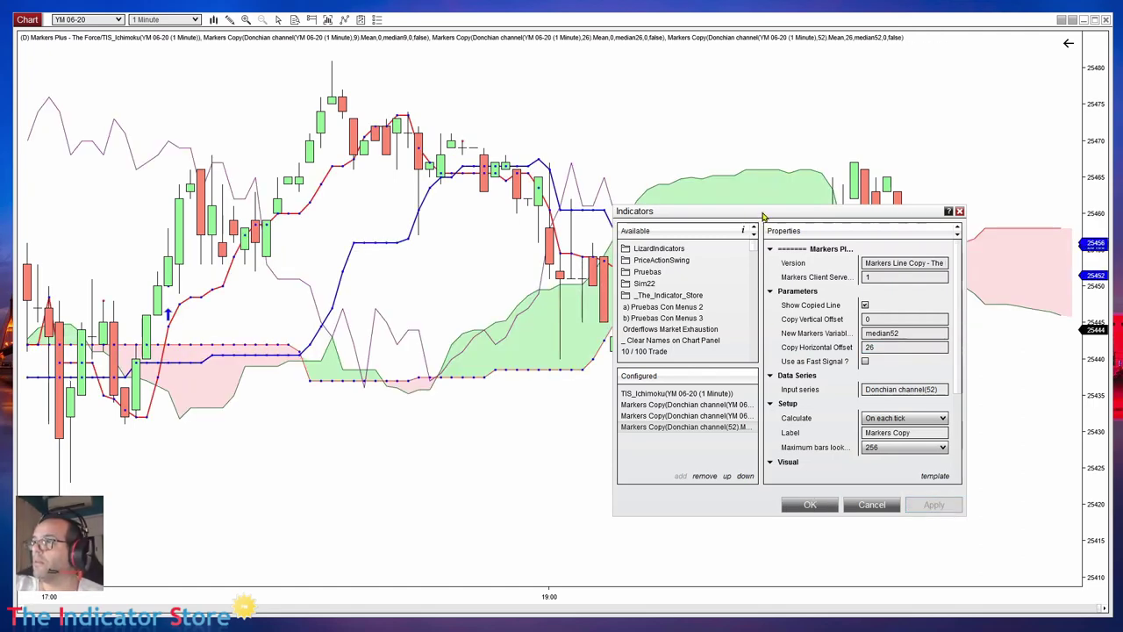
{"action": "left_click_drag", "start_coordinate": [761, 211], "coordinate": [777, 428]}
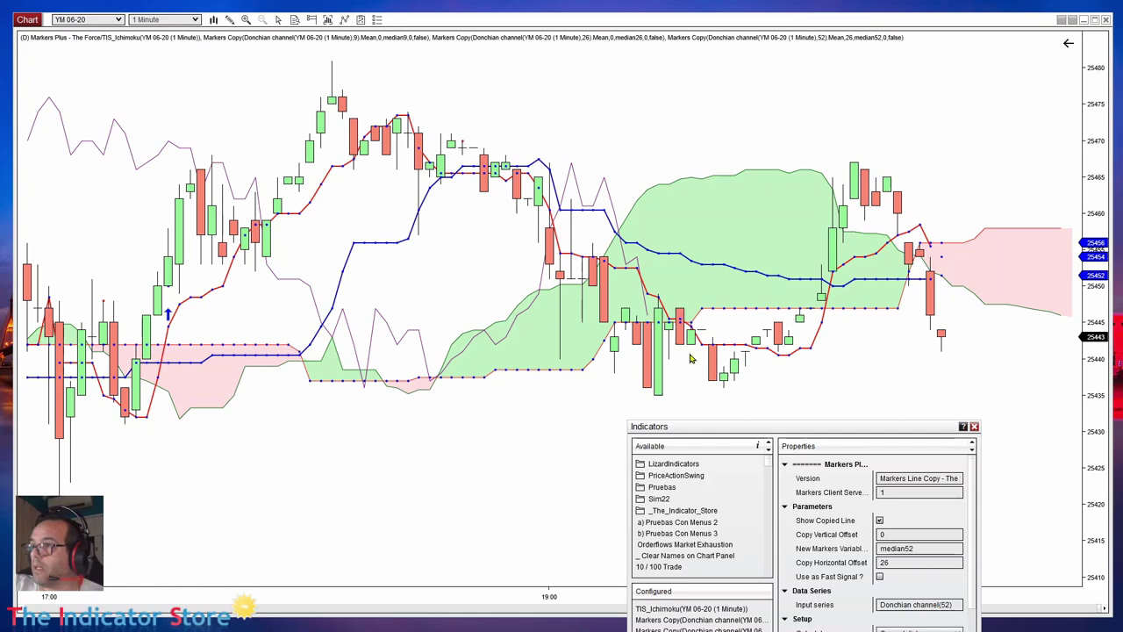
{"action": "left_click_drag", "start_coordinate": [719, 428], "coordinate": [682, 234]}
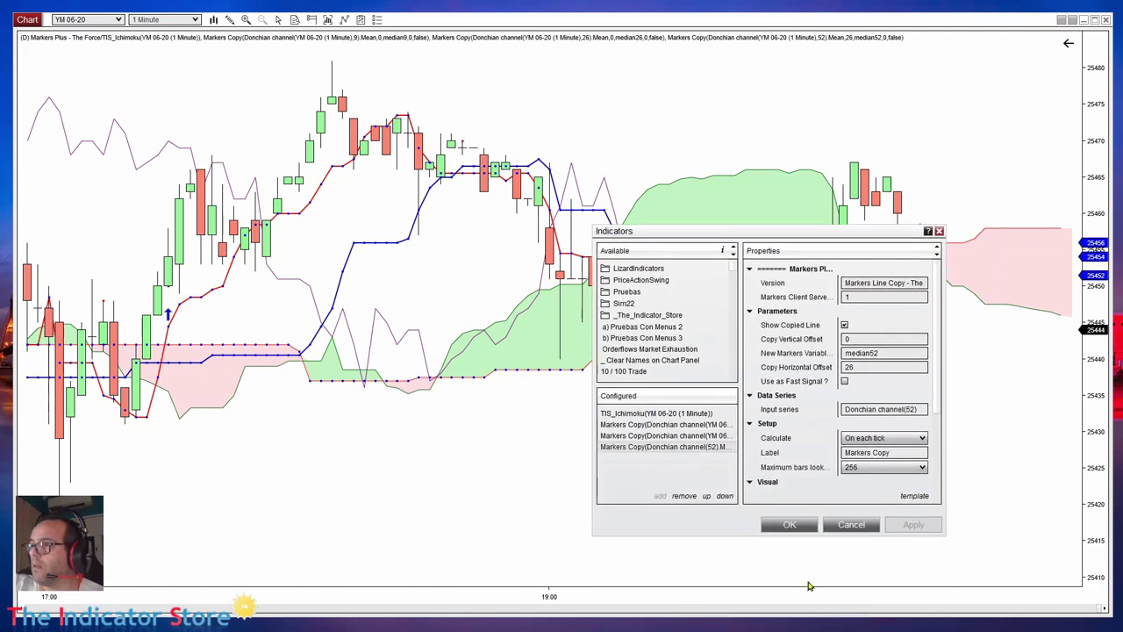
{"action": "left_click", "coordinate": [789, 524]}
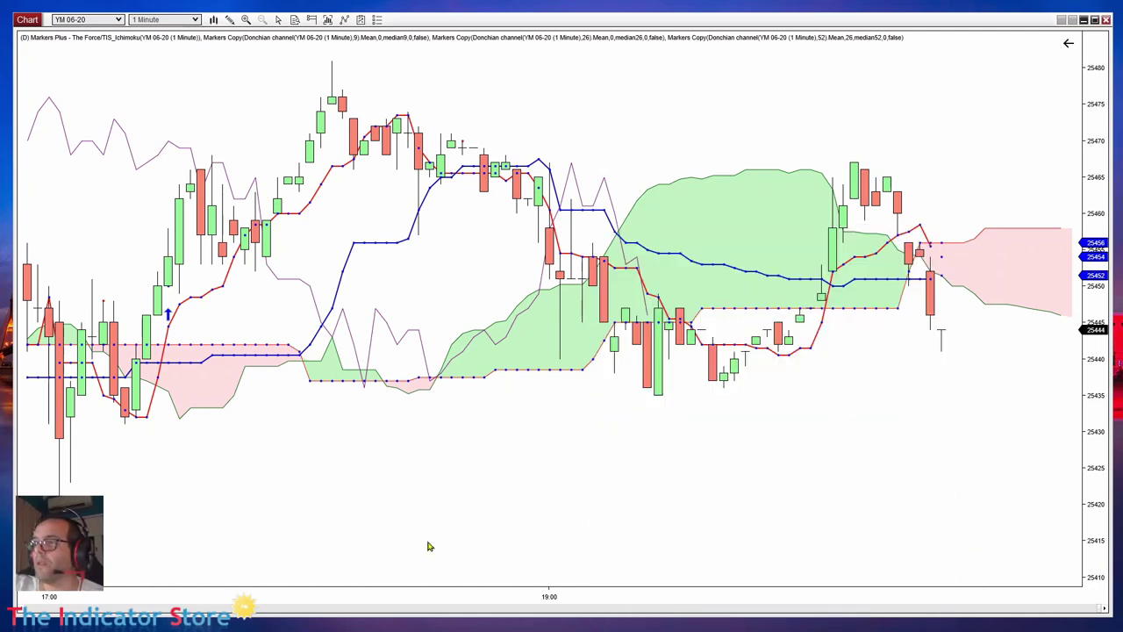
- Examine the chart history to compare the three copied Donchian mean lines with the Ichimoku lines and cloud edge
{"action": "left_click_drag", "start_coordinate": [419, 594], "coordinate": [458, 599]}
{"action": "left_click_drag", "start_coordinate": [547, 434], "coordinate": [490, 437]}
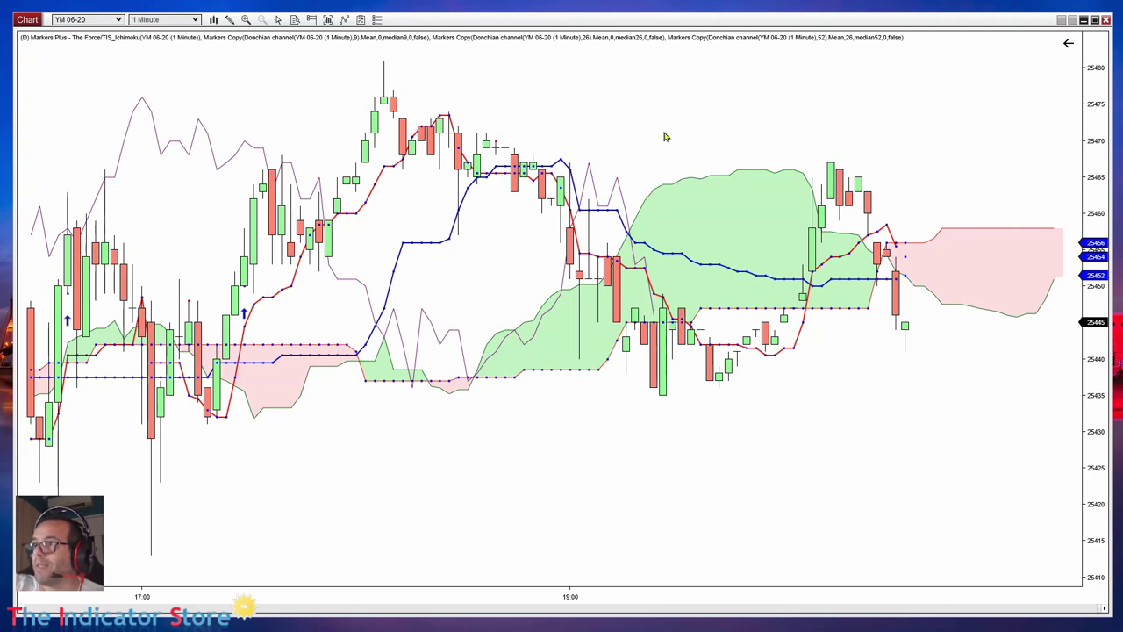
{"action": "left_click_drag", "start_coordinate": [497, 473], "coordinate": [848, 443]}
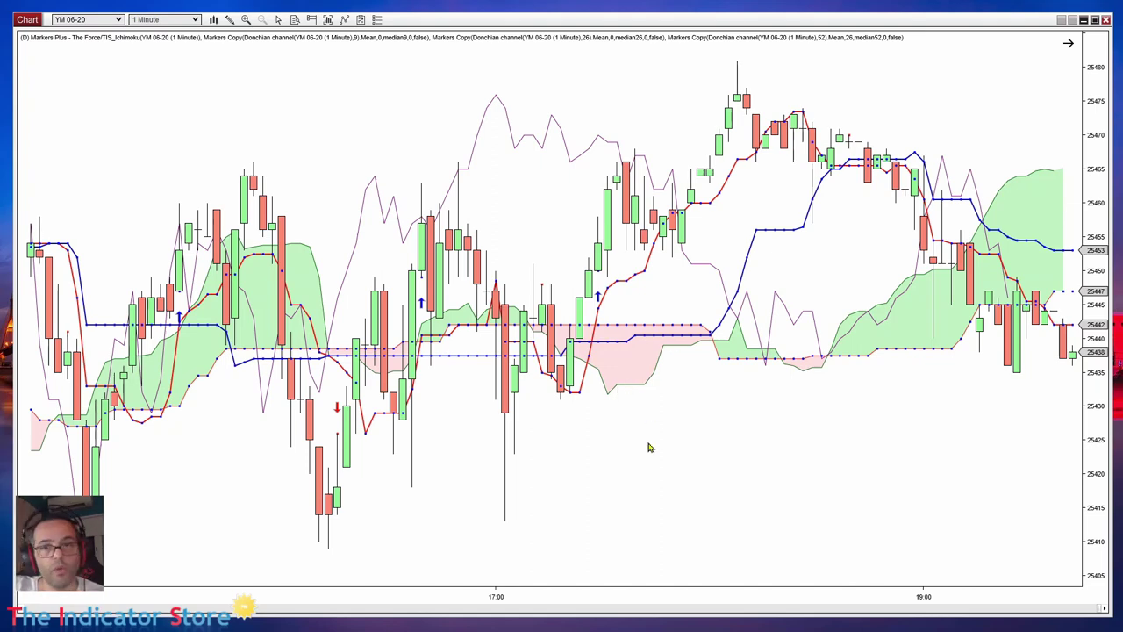
{"action": "scroll", "coordinate": [460, 561], "scroll_direction": "up", "scroll_amount": 10}
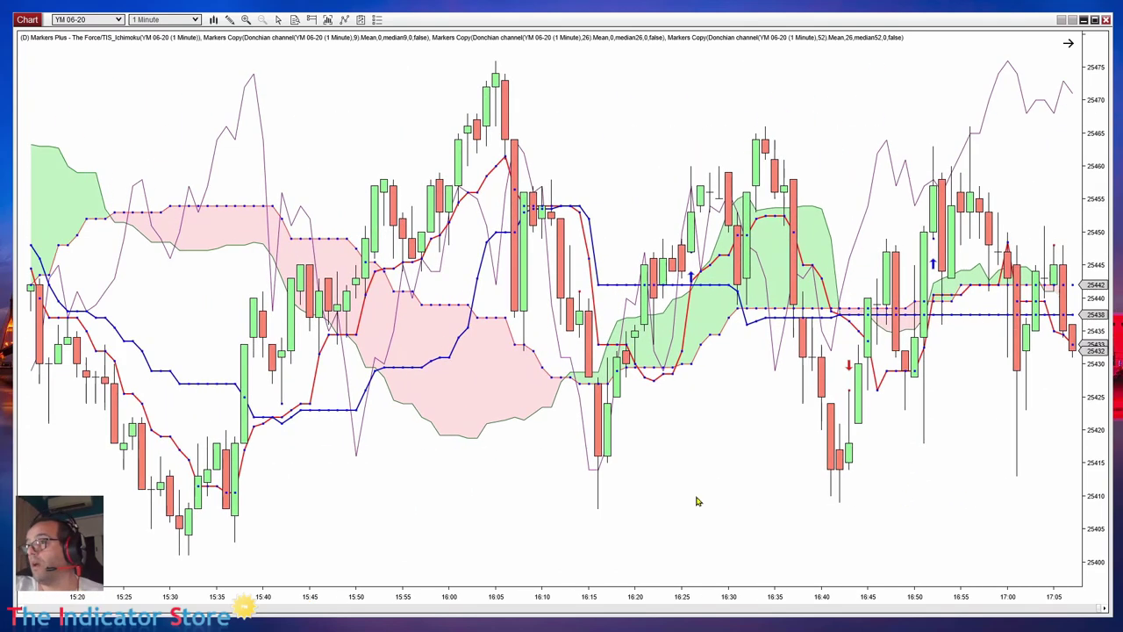
{"action": "scroll", "coordinate": [693, 491], "scroll_direction": "up", "scroll_amount": 4}
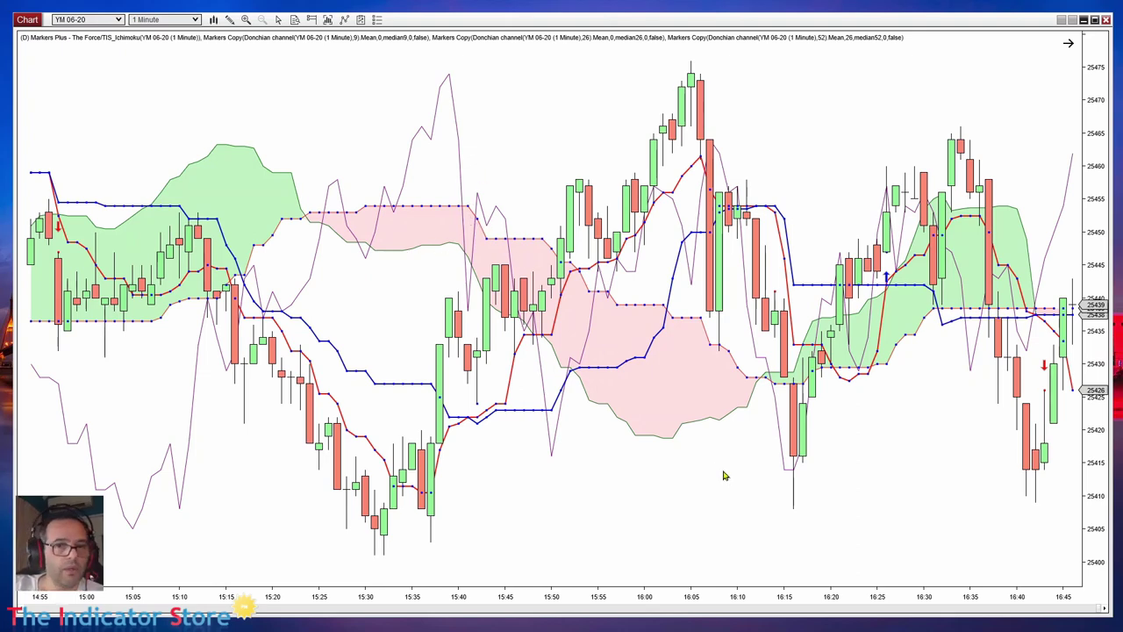
{"action": "left_click_drag", "start_coordinate": [727, 489], "coordinate": [496, 469]}
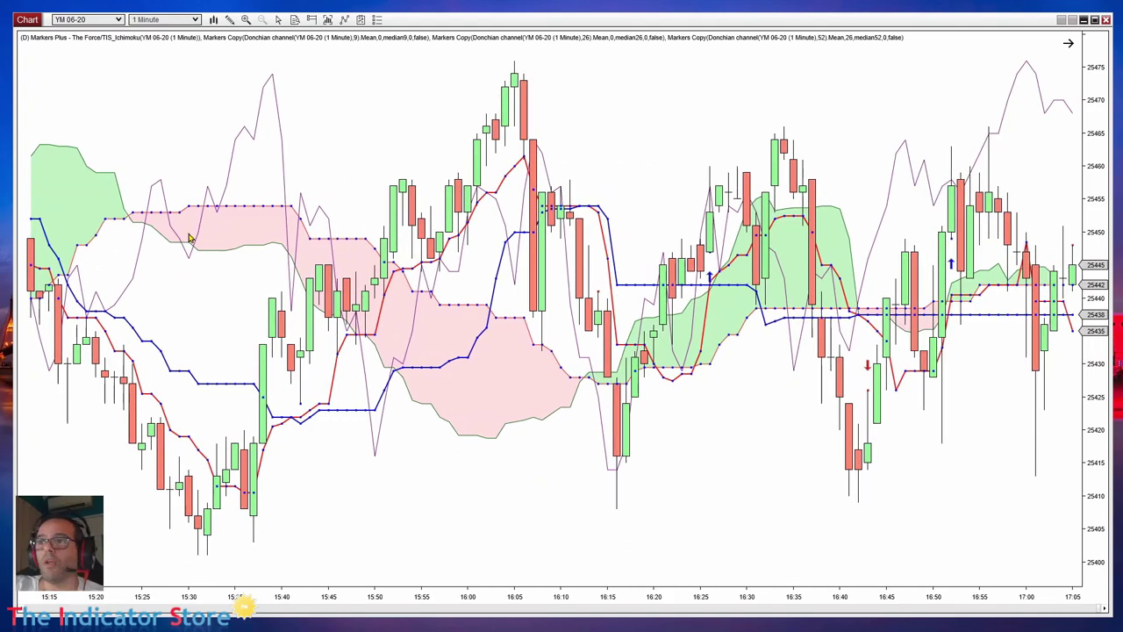
{"action": "left_click_drag", "start_coordinate": [578, 524], "coordinate": [419, 464]}
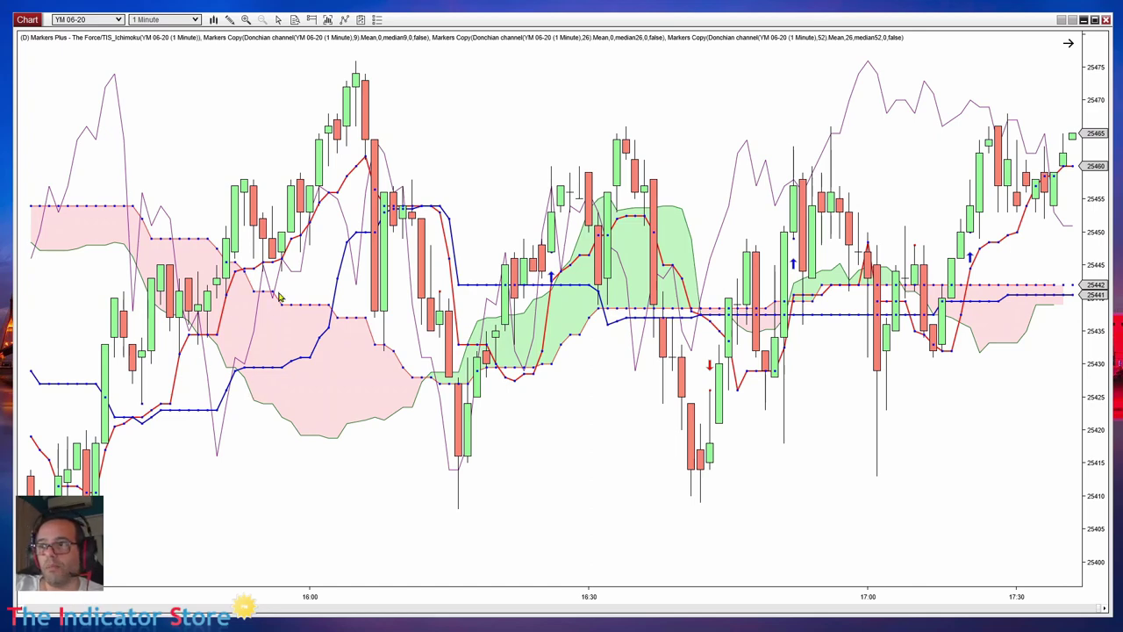
{"action": "left_click_drag", "start_coordinate": [585, 497], "coordinate": [304, 482]}
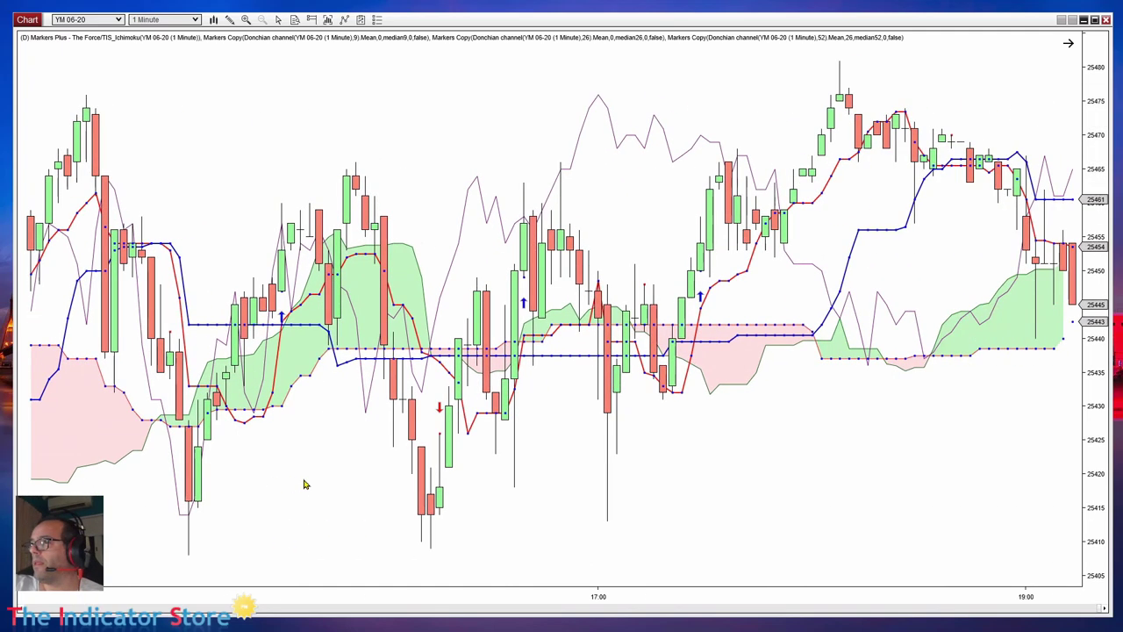
{"action": "left_click_drag", "start_coordinate": [747, 511], "coordinate": [517, 500]}
{"action": "left_click_drag", "start_coordinate": [1009, 491], "coordinate": [522, 487]}
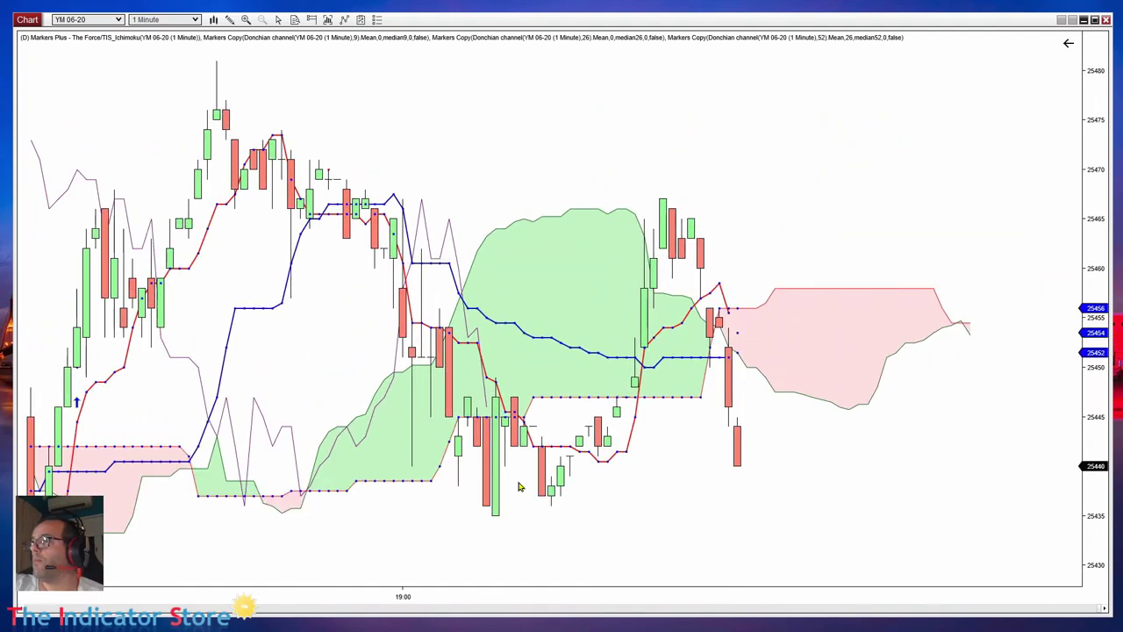
{"action": "left_click_drag", "start_coordinate": [851, 500], "coordinate": [780, 483]}
{"action": "left_click_drag", "start_coordinate": [517, 464], "coordinate": [639, 465]}
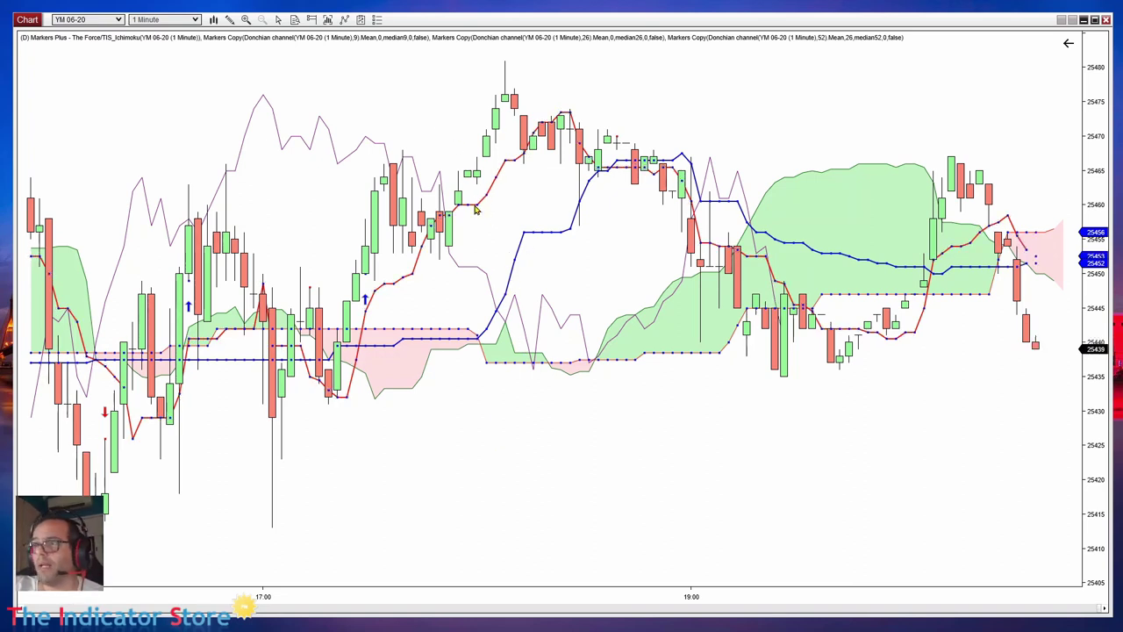
- Add a Markers Paint indicator from the _The_Indicator_Store folder to the chart's configured indicators
{"action": "right_click", "coordinate": [397, 69]}
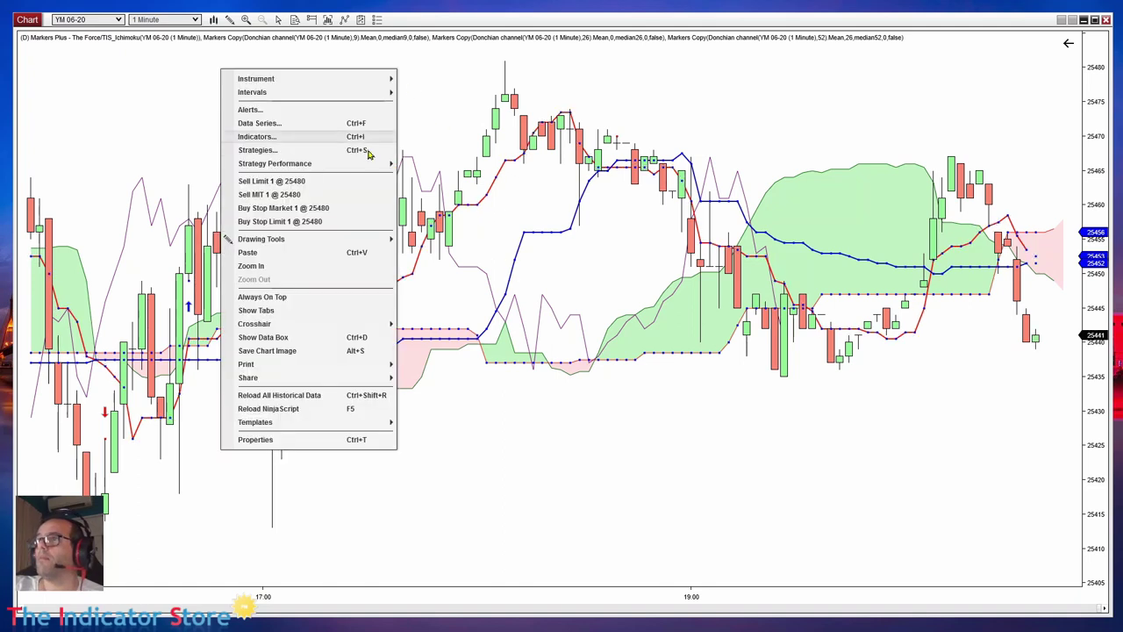
{"action": "left_click", "coordinate": [292, 138]}
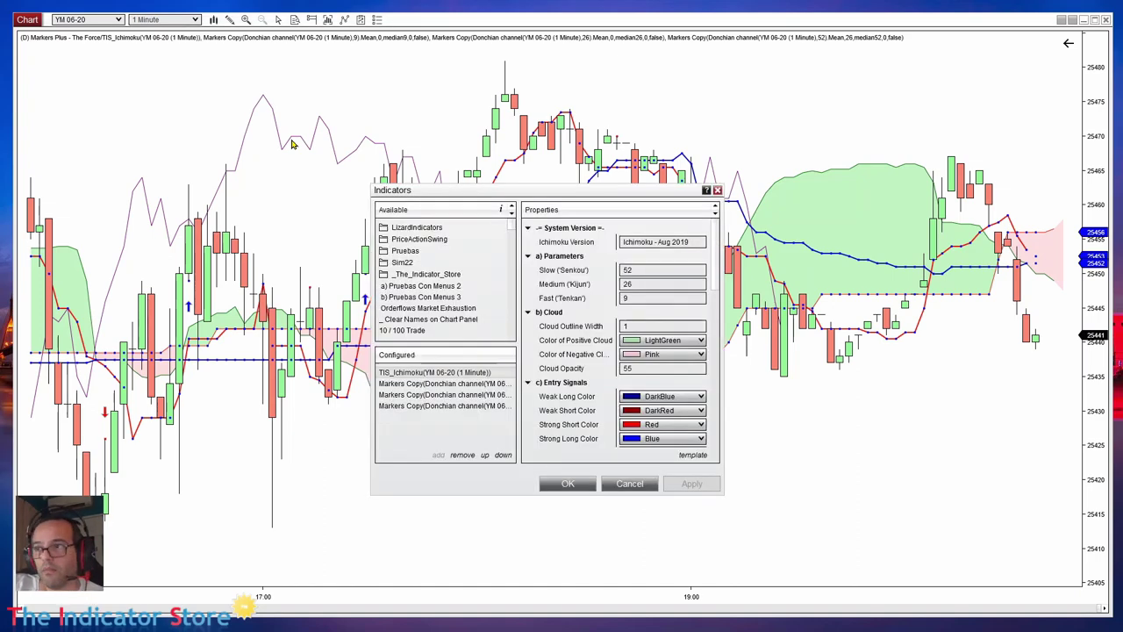
{"action": "left_click_drag", "start_coordinate": [468, 194], "coordinate": [634, 217]}
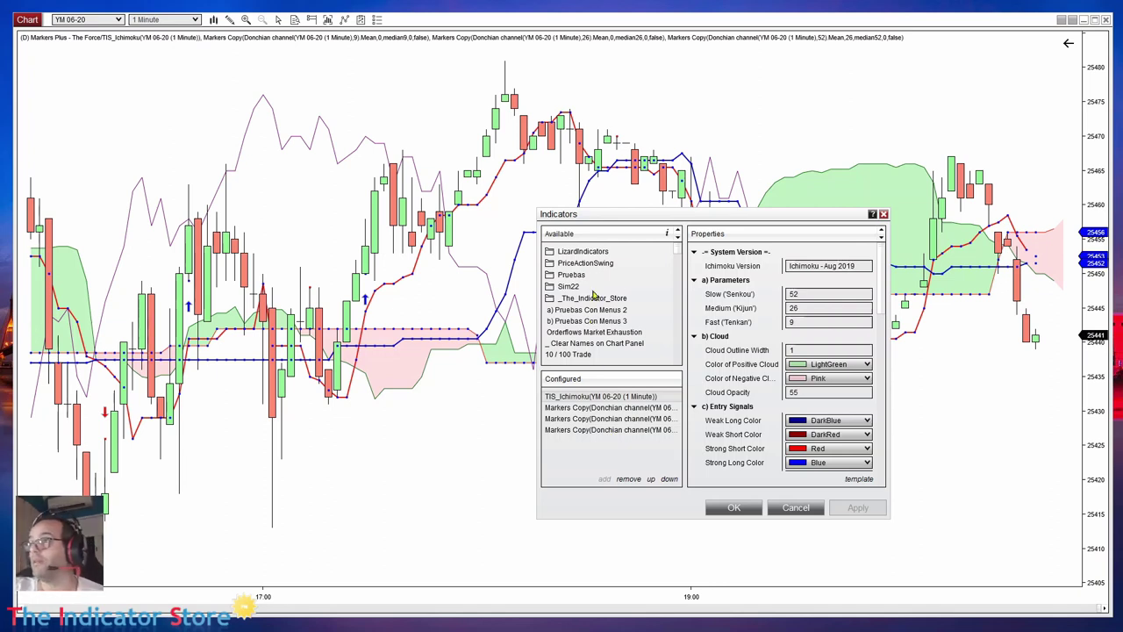
{"action": "left_click", "coordinate": [592, 299]}
{"action": "scroll", "coordinate": [620, 351], "scroll_direction": "down", "scroll_amount": 2}
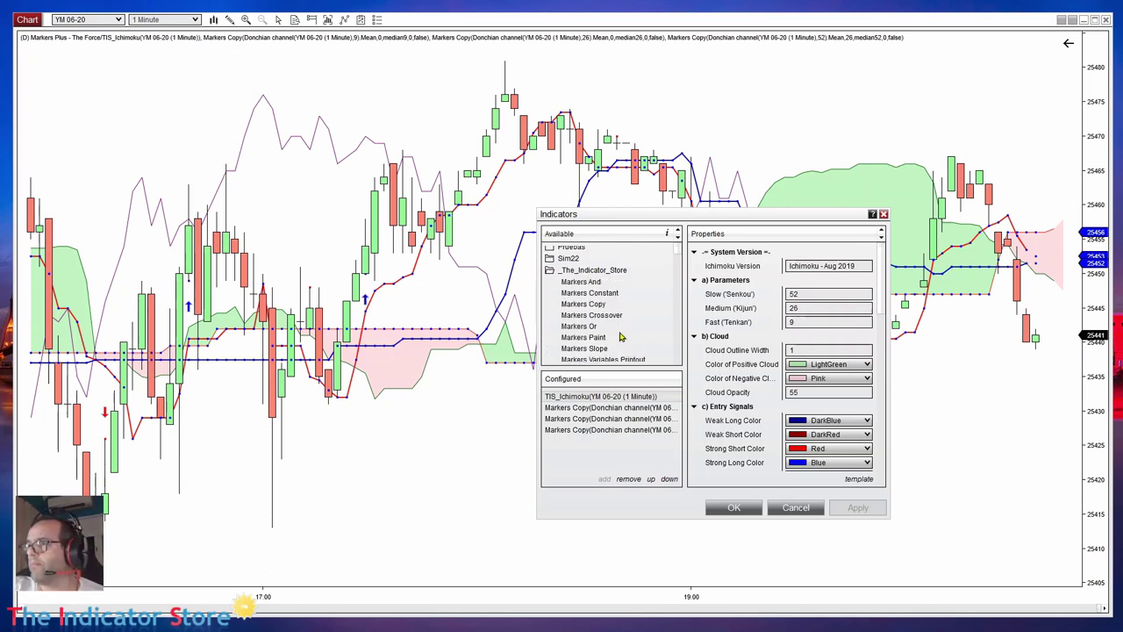
{"action": "double_click", "coordinate": [596, 311]}
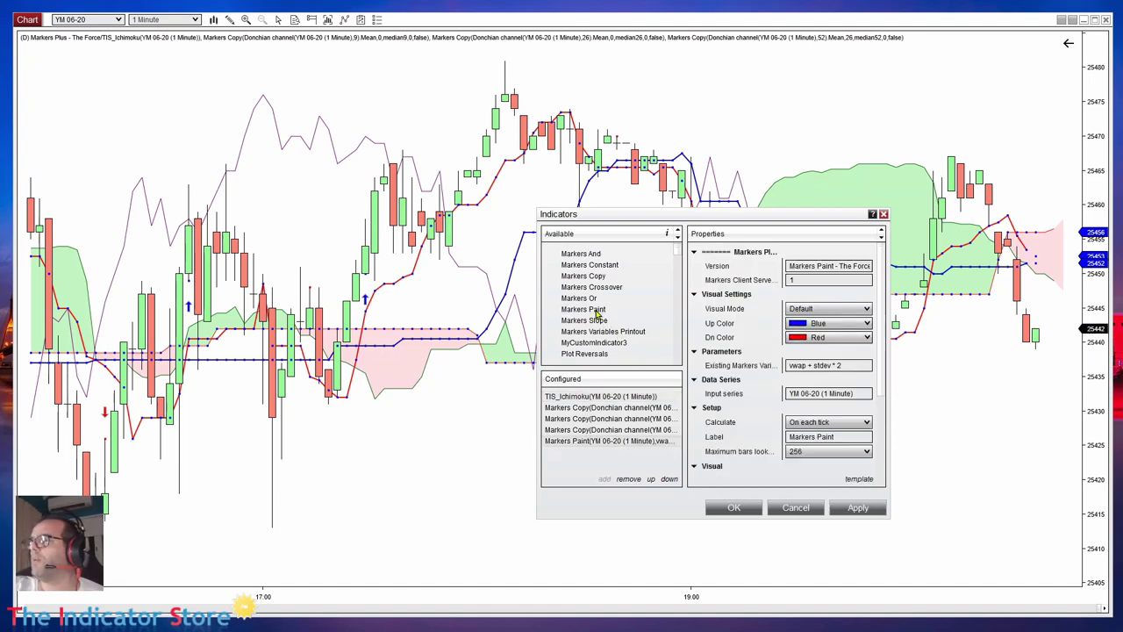
- Set the Markers Paint formula to median9 / 2 + median26 / 2 and apply it to the chart
{"action": "left_click", "coordinate": [856, 367]}
{"action": "left_click_drag", "start_coordinate": [856, 367], "coordinate": [757, 369]}
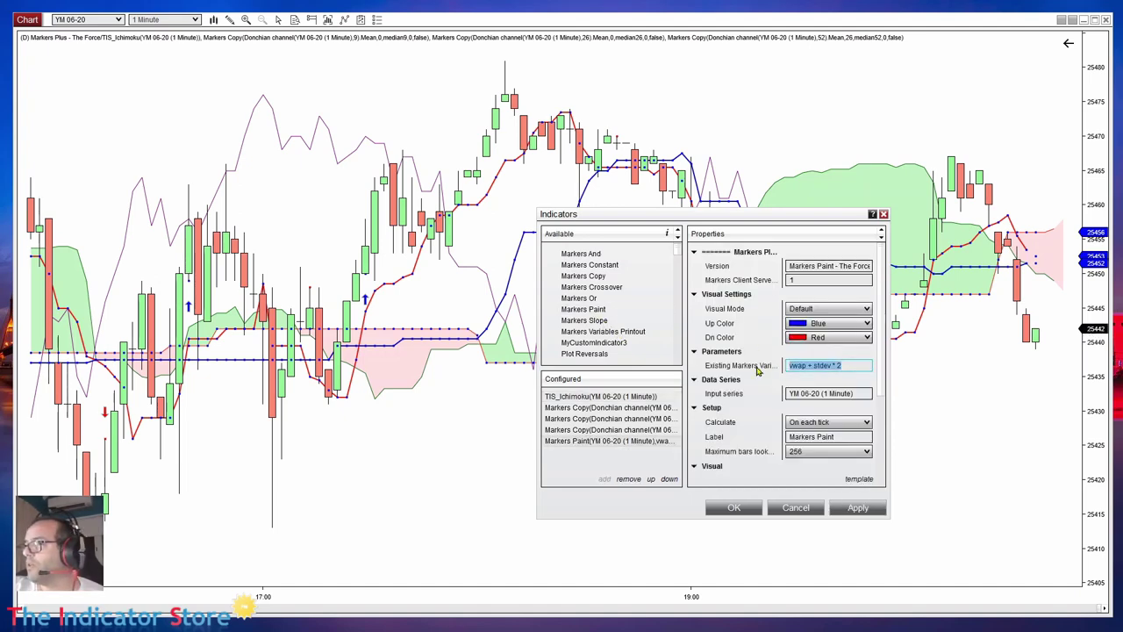
{"action": "left_click_drag", "start_coordinate": [722, 218], "coordinate": [771, 268]}
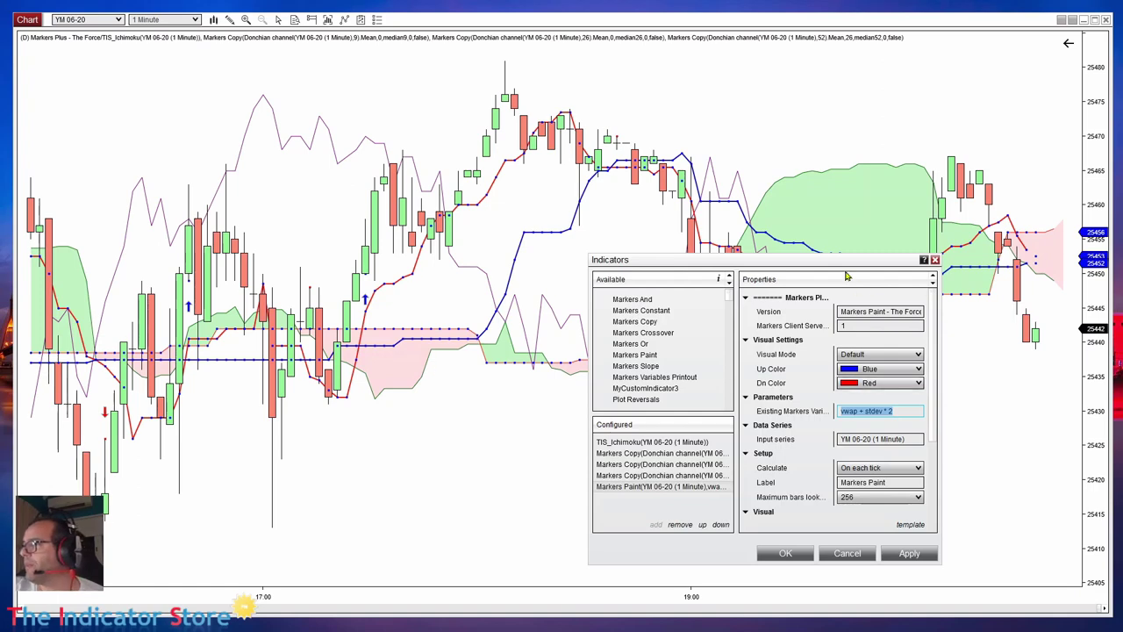
{"action": "left_click_drag", "start_coordinate": [833, 262], "coordinate": [801, 256]}
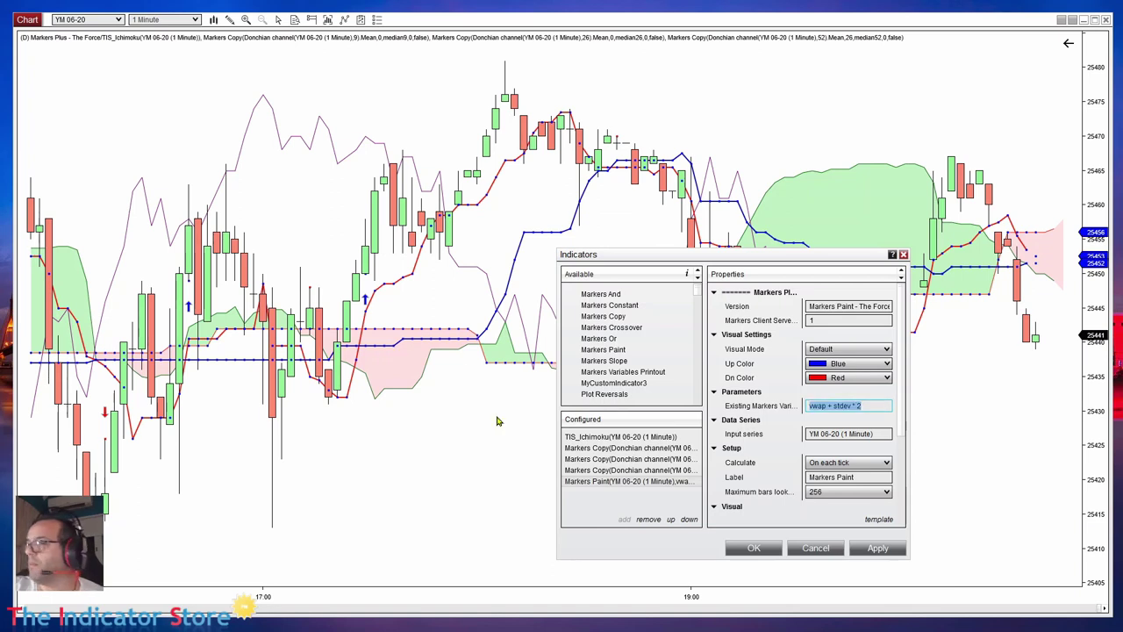
{"action": "type", "text": "med"}
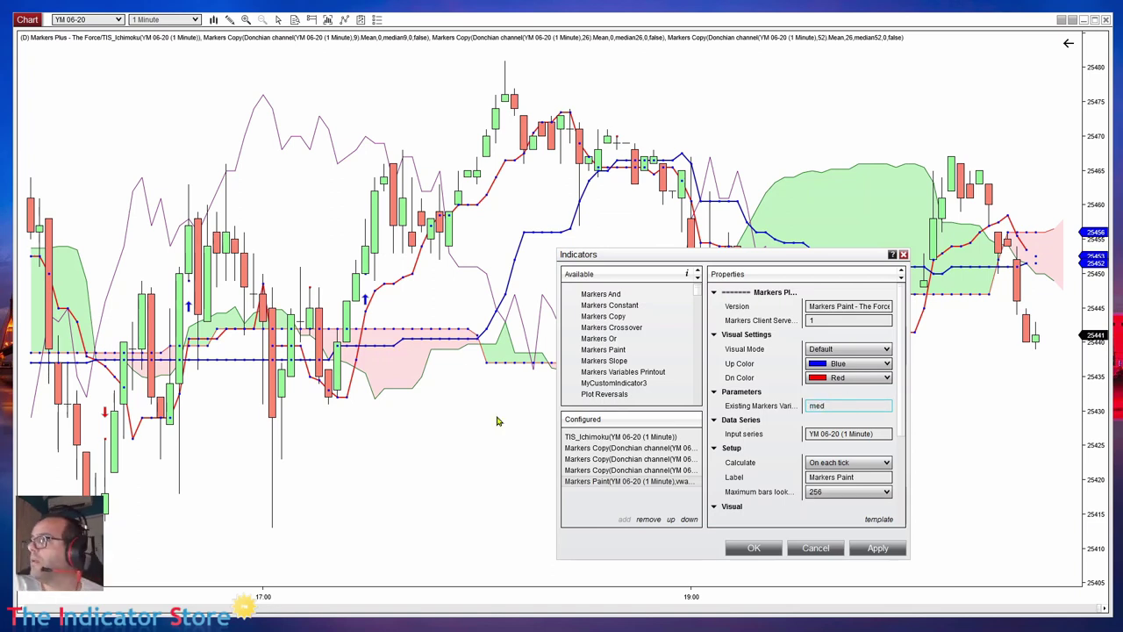
{"action": "type", "text": "ian9"}
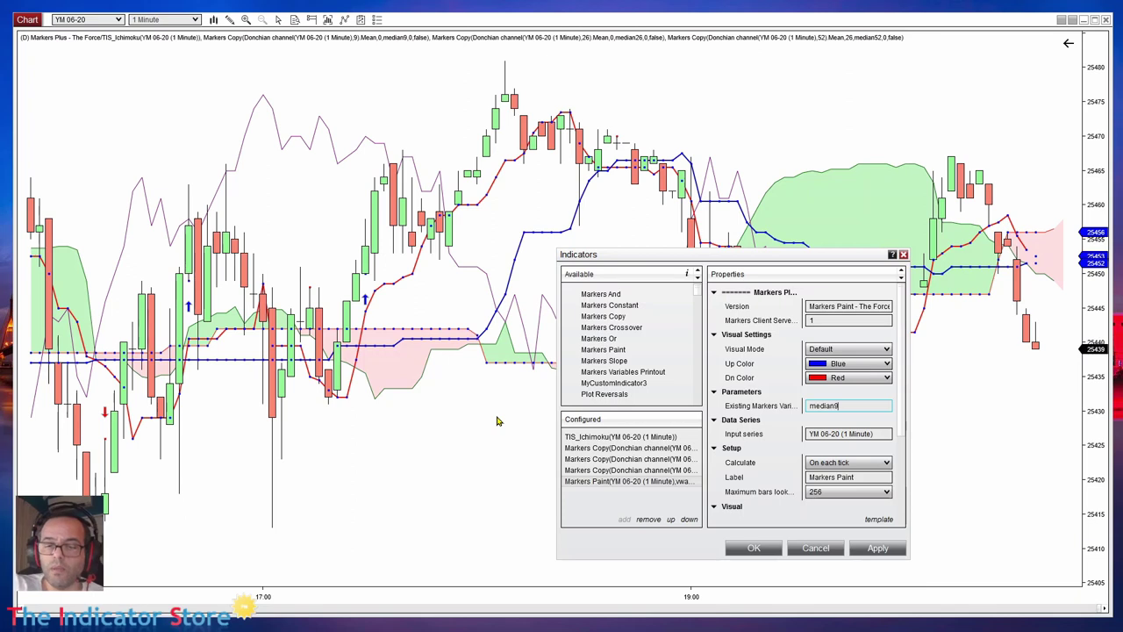
{"action": "type", "text": " / 2 + "}
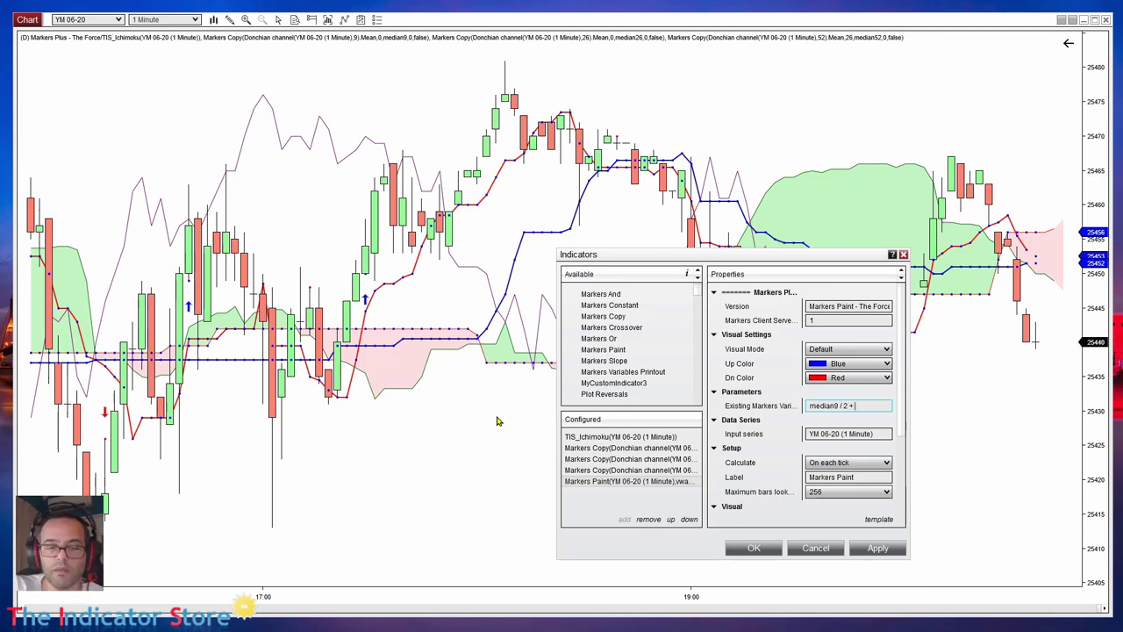
{"action": "type", "text": "median26"}
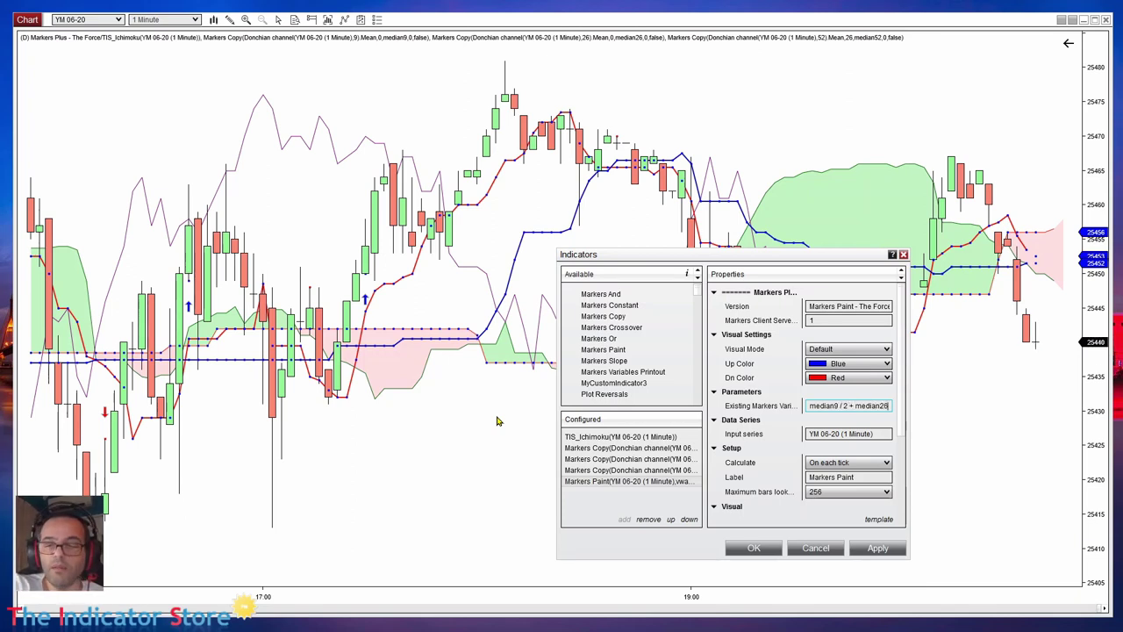
{"action": "type", "text": " / 2"}
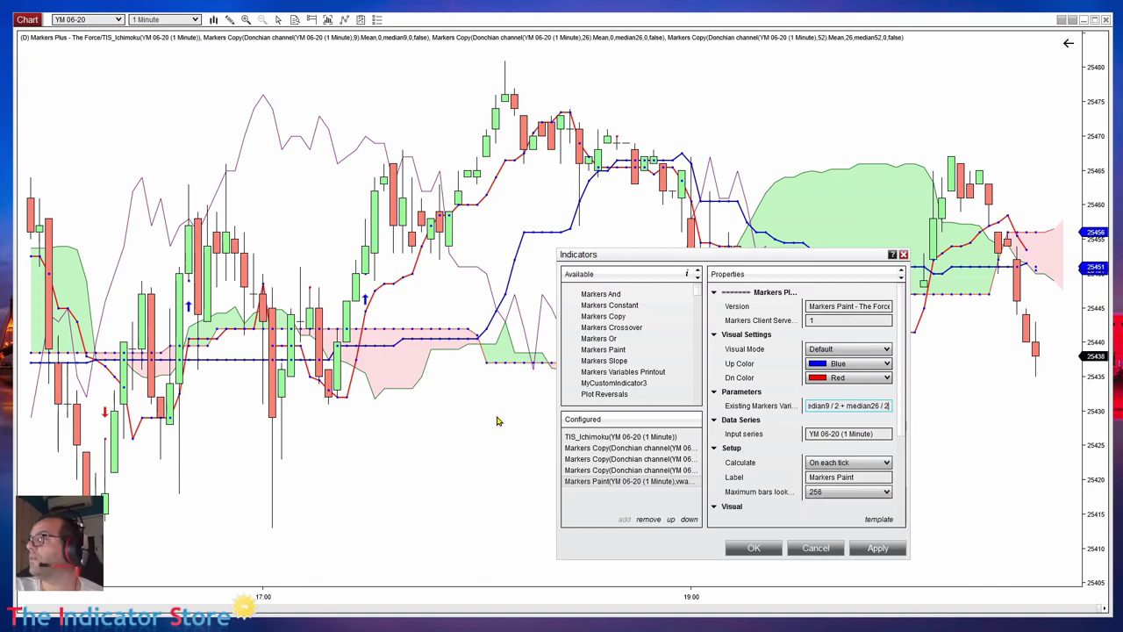
{"action": "left_click", "coordinate": [873, 549]}
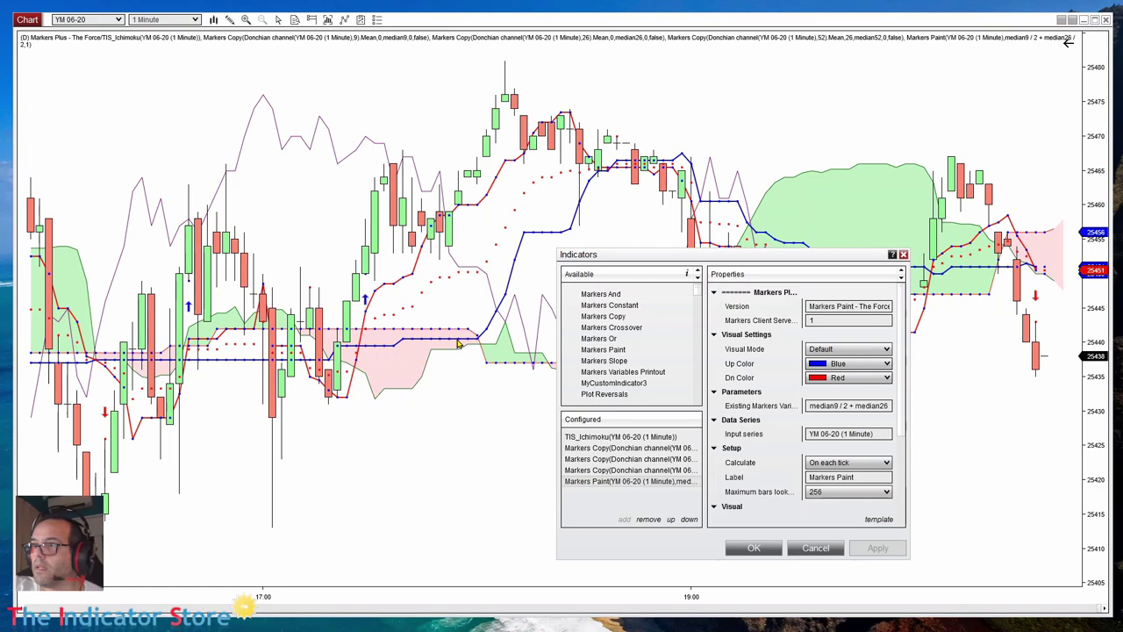
- Set the Markers Paint displacement to 26 and accept the indicator changes
{"action": "left_click_drag", "start_coordinate": [612, 256], "coordinate": [421, 466]}
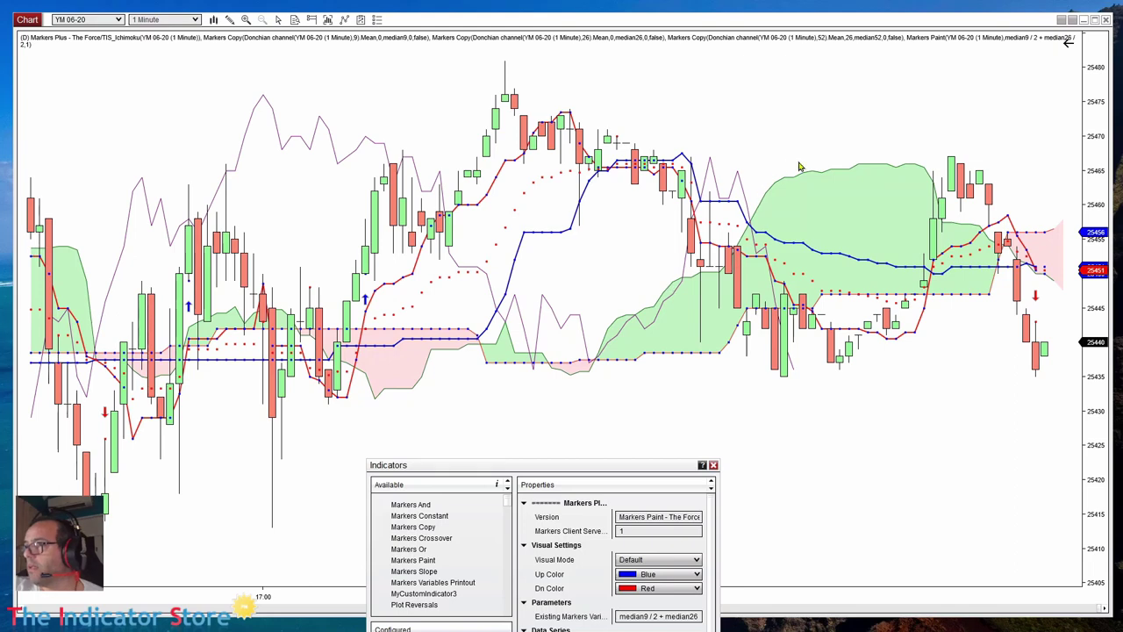
{"action": "left_click_drag", "start_coordinate": [521, 470], "coordinate": [562, 245]}
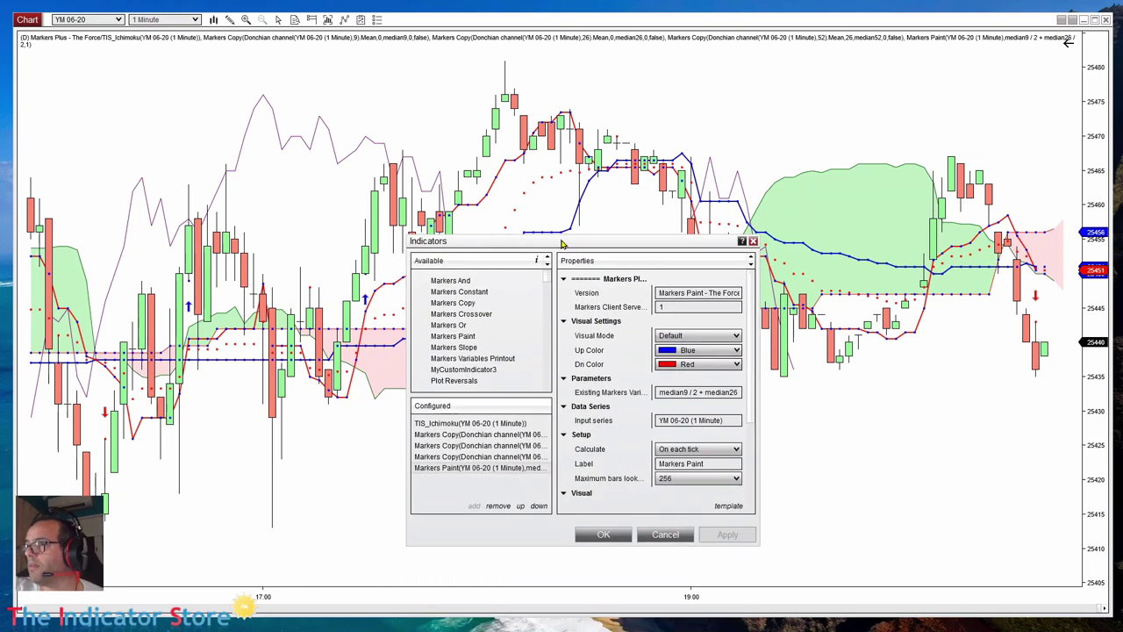
{"action": "scroll", "coordinate": [691, 477], "scroll_direction": "down", "scroll_amount": 1}
{"action": "left_click", "coordinate": [681, 492]}
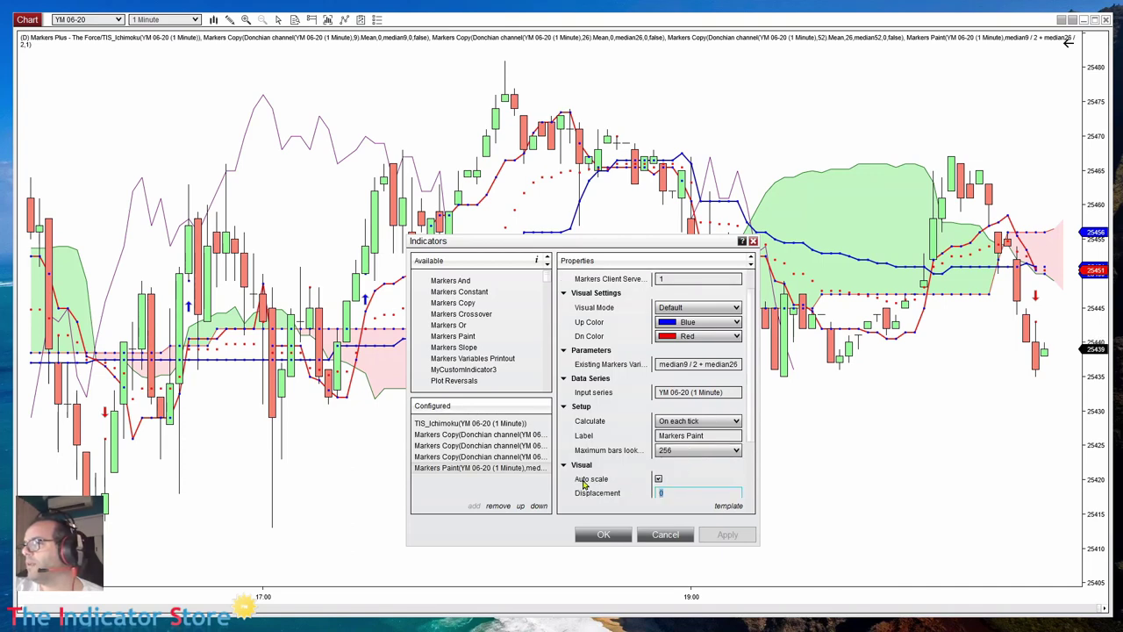
{"action": "type", "text": "26"}
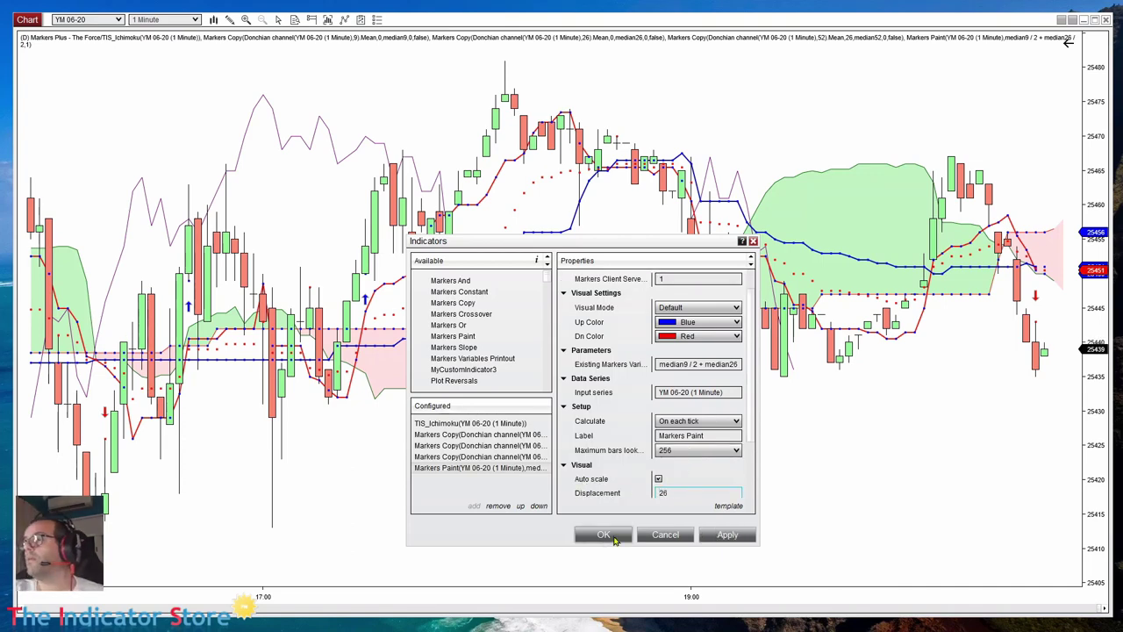
{"action": "left_click", "coordinate": [606, 535]}
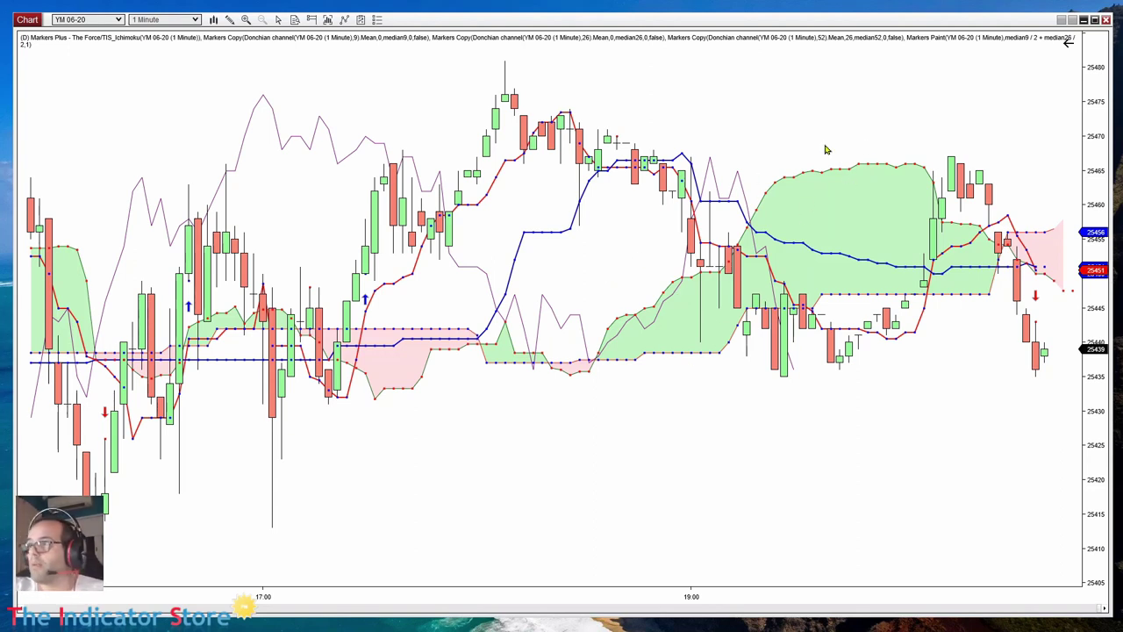
- Highlight the painted formula line and the 26-period mean line on the chart to compare them with the Ichimoku plots
{"action": "left_click", "coordinate": [647, 311]}
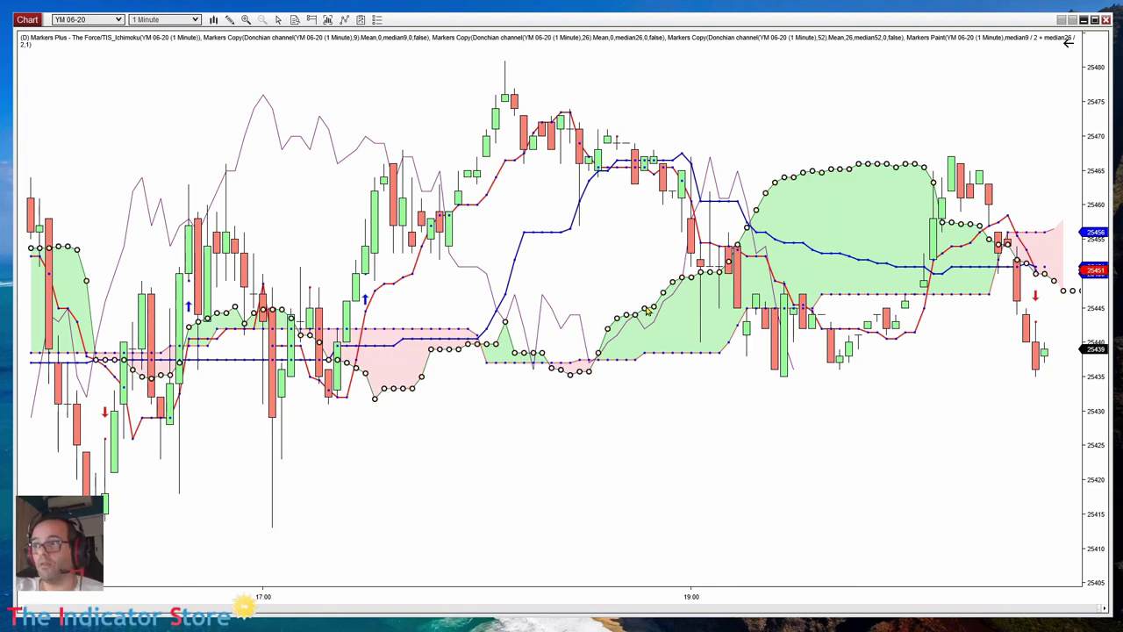
{"action": "left_click", "coordinate": [518, 156]}
{"action": "left_click", "coordinate": [533, 234]}
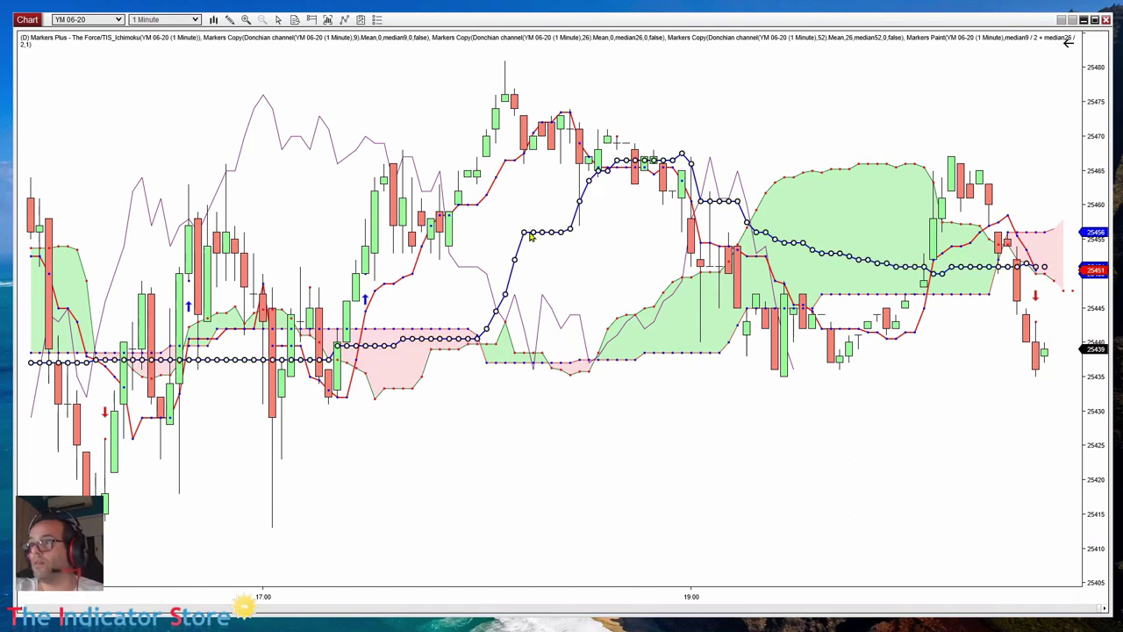
{"action": "left_click", "coordinate": [575, 270]}
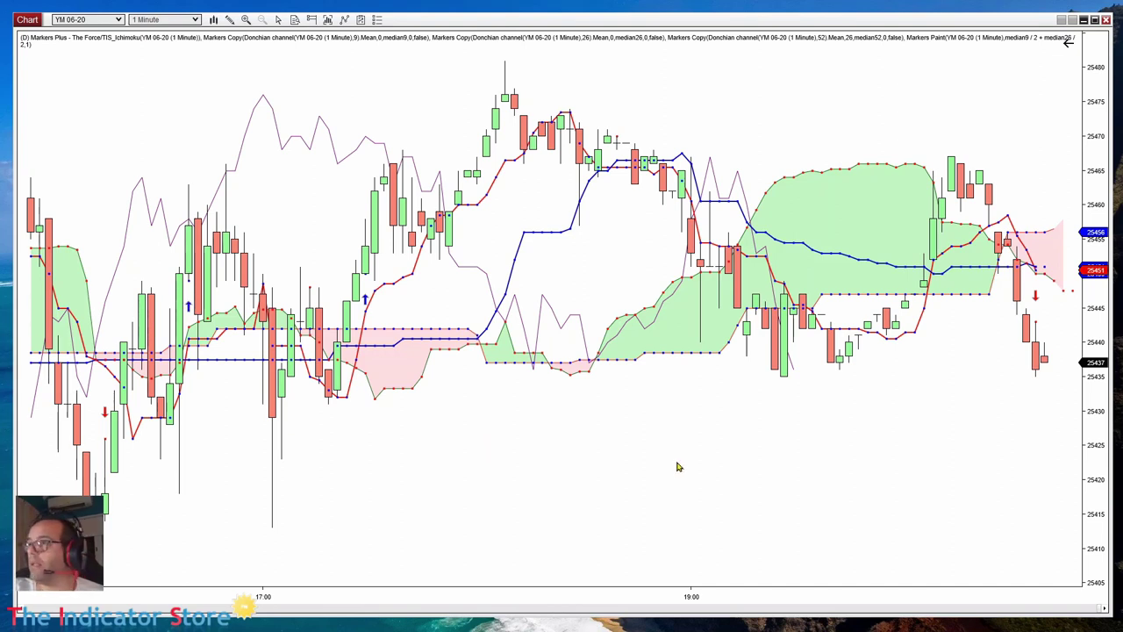
- Add a Markers And indicator from the _The_Indicator_Store folder to the chart's configured indicators
{"action": "right_click", "coordinate": [410, 248]}
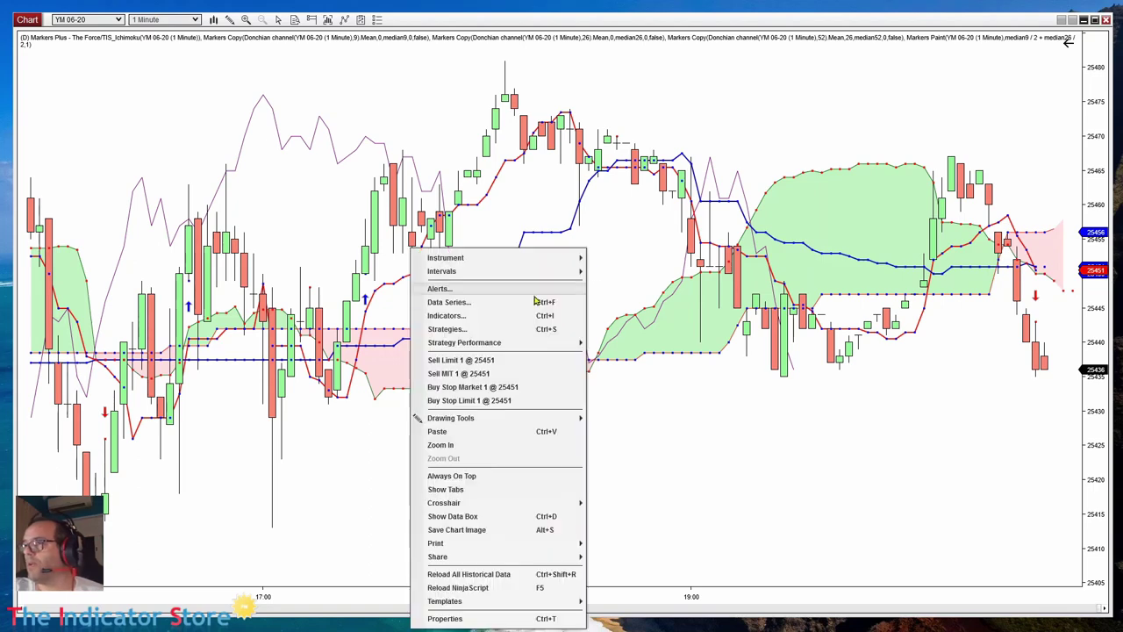
{"action": "left_click", "coordinate": [478, 315]}
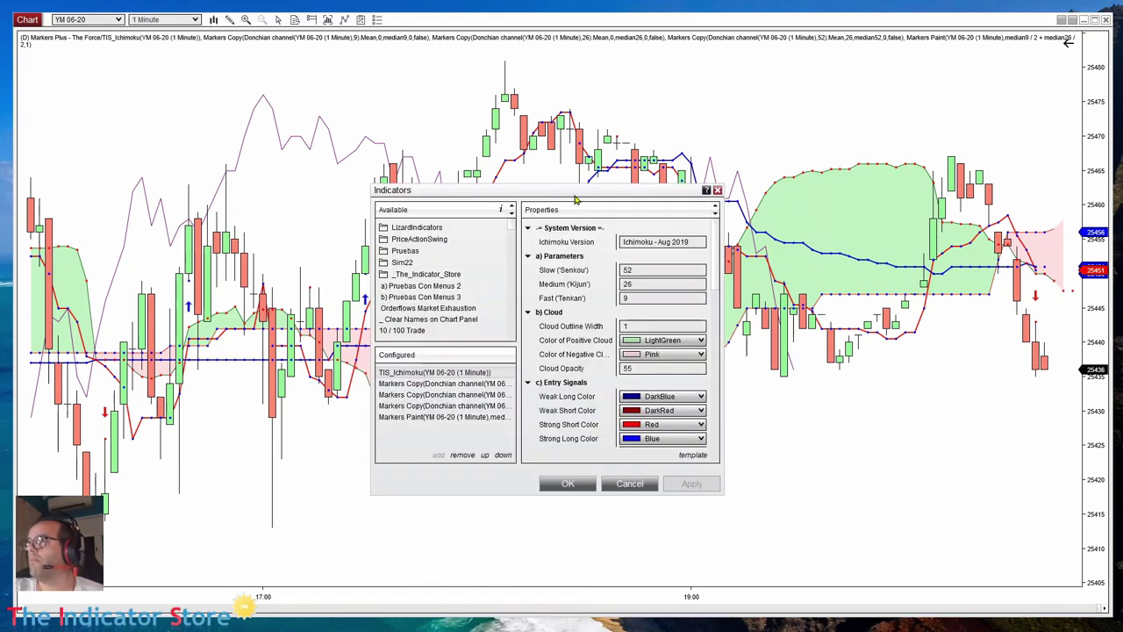
{"action": "left_click_drag", "start_coordinate": [576, 200], "coordinate": [686, 216]}
{"action": "left_click", "coordinate": [541, 291]}
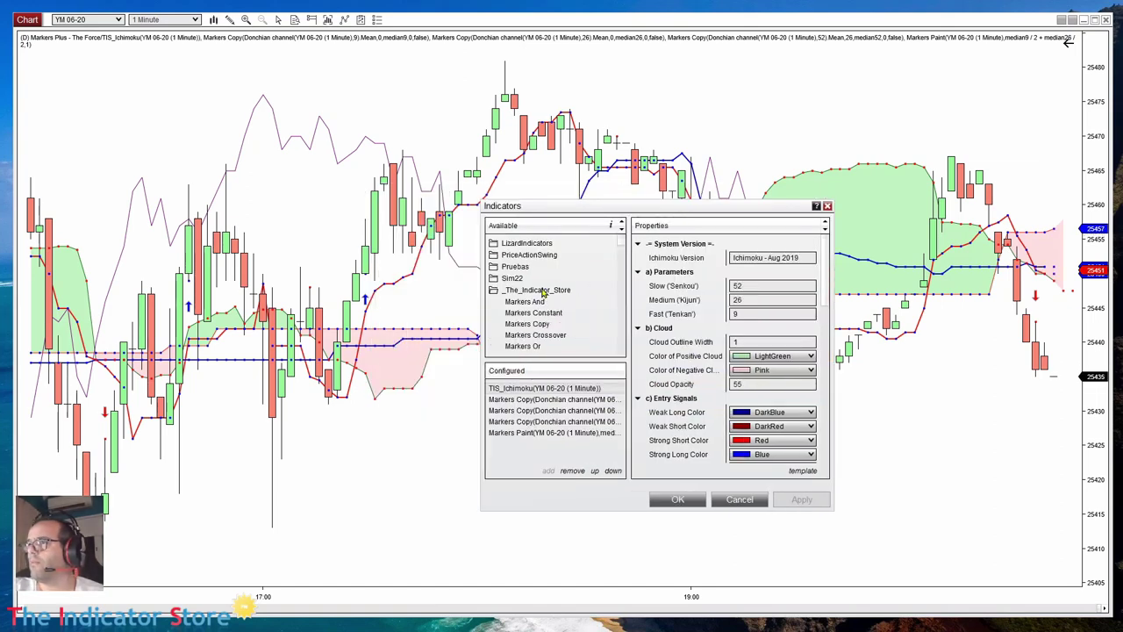
{"action": "double_click", "coordinate": [531, 302]}
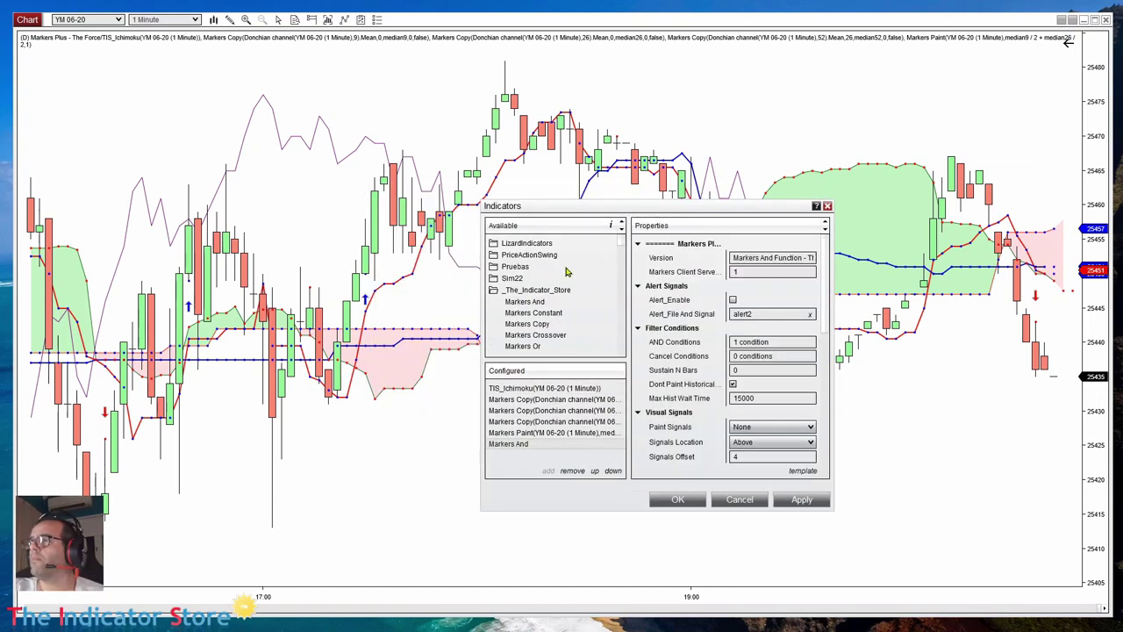
{"action": "left_click_drag", "start_coordinate": [616, 211], "coordinate": [789, 285]}
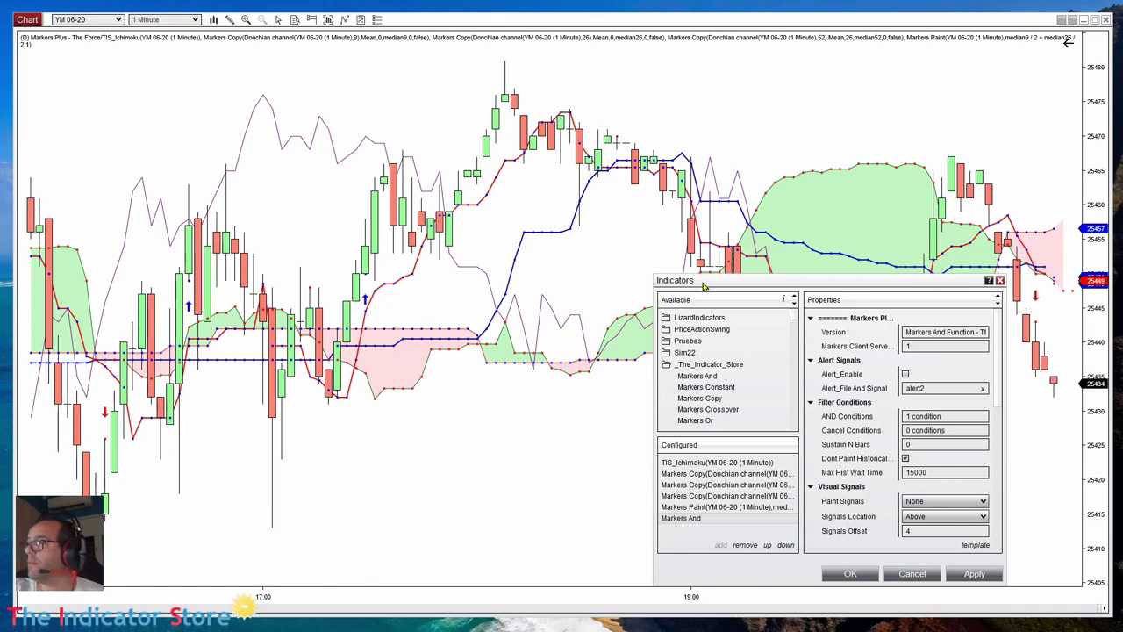
- Change the existing AND condition of the Markers And indicator to median9 > median26
{"action": "left_click_drag", "start_coordinate": [703, 286], "coordinate": [531, 259]}
{"action": "left_click", "coordinate": [771, 392]}
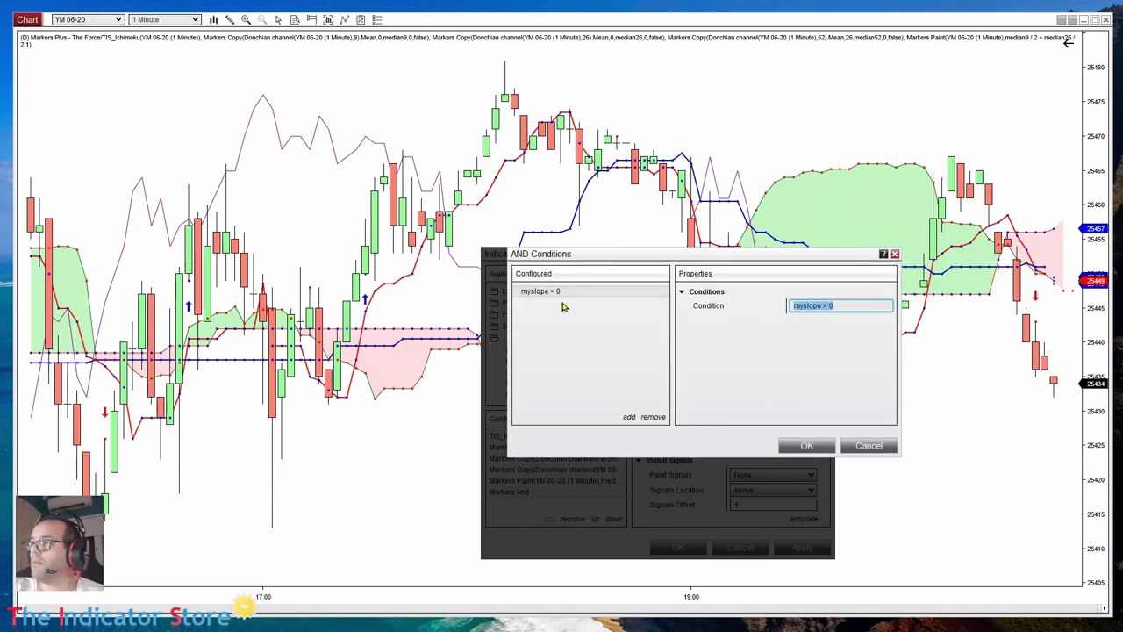
{"action": "type", "text": "median9 > median26"}
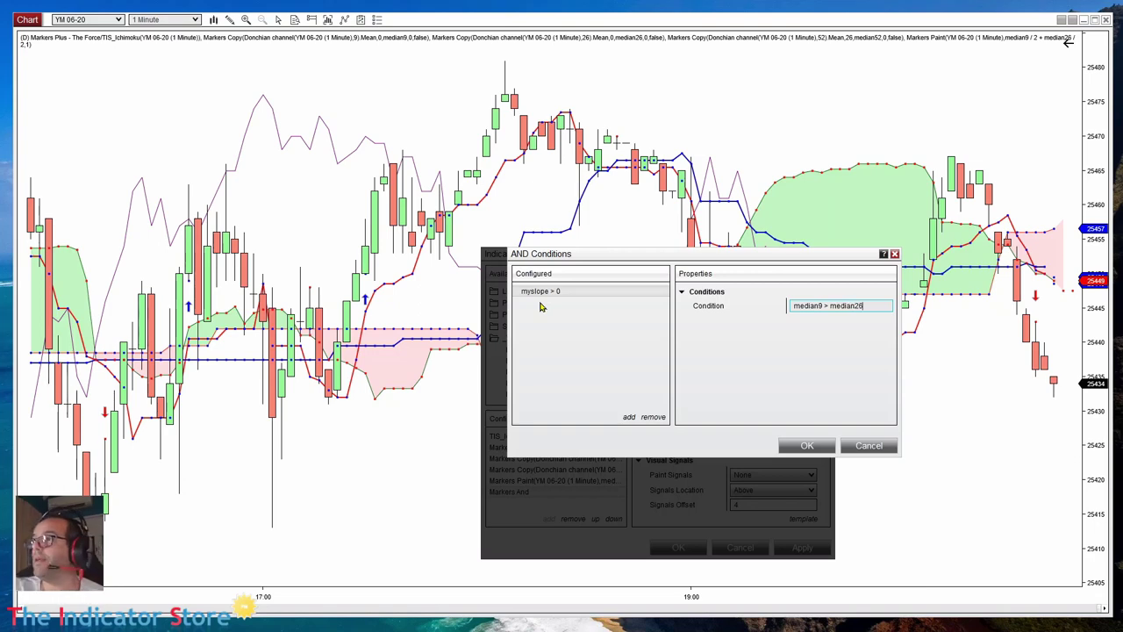
{"action": "left_click", "coordinate": [567, 365]}
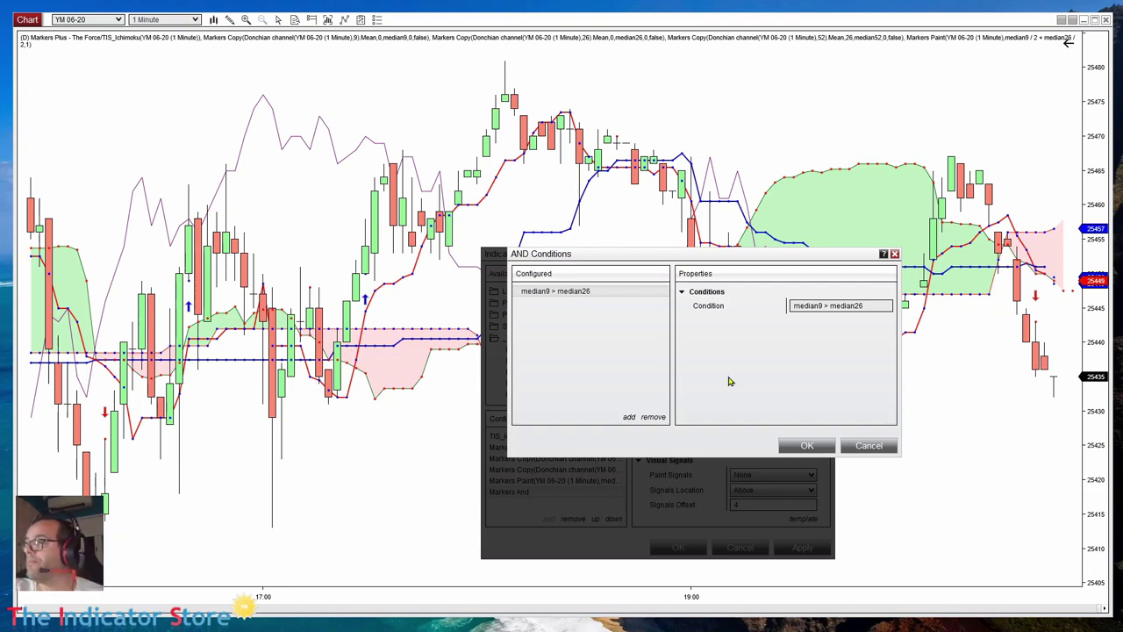
- Add a second AND condition, median9[1] <= median26[1], and accept the condition list
{"action": "left_click", "coordinate": [628, 417]}
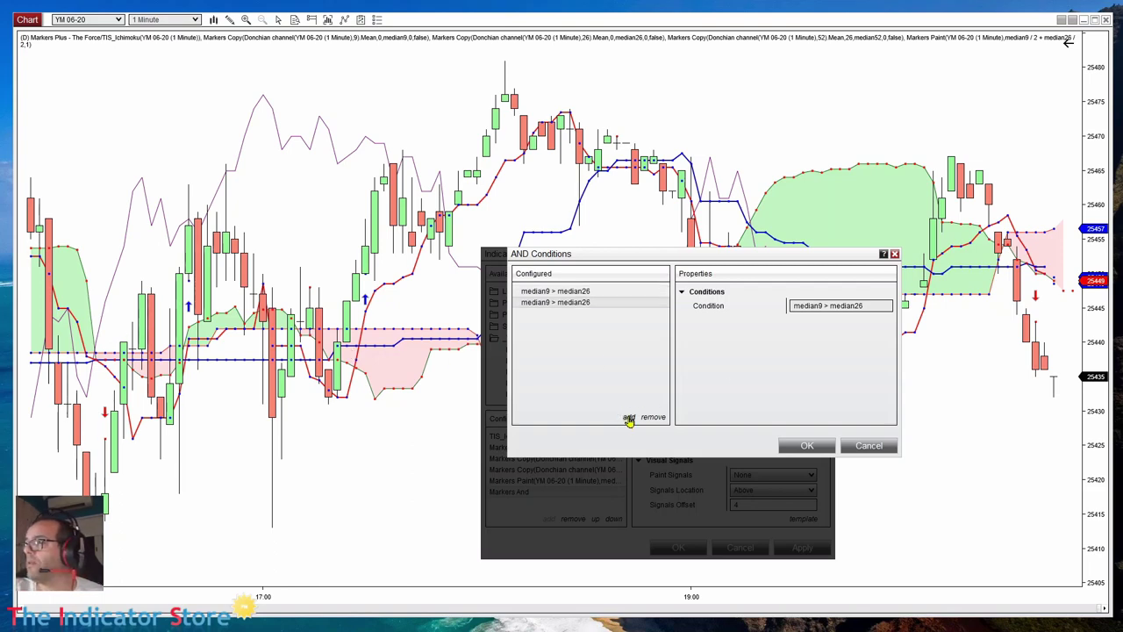
{"action": "left_click", "coordinate": [827, 305]}
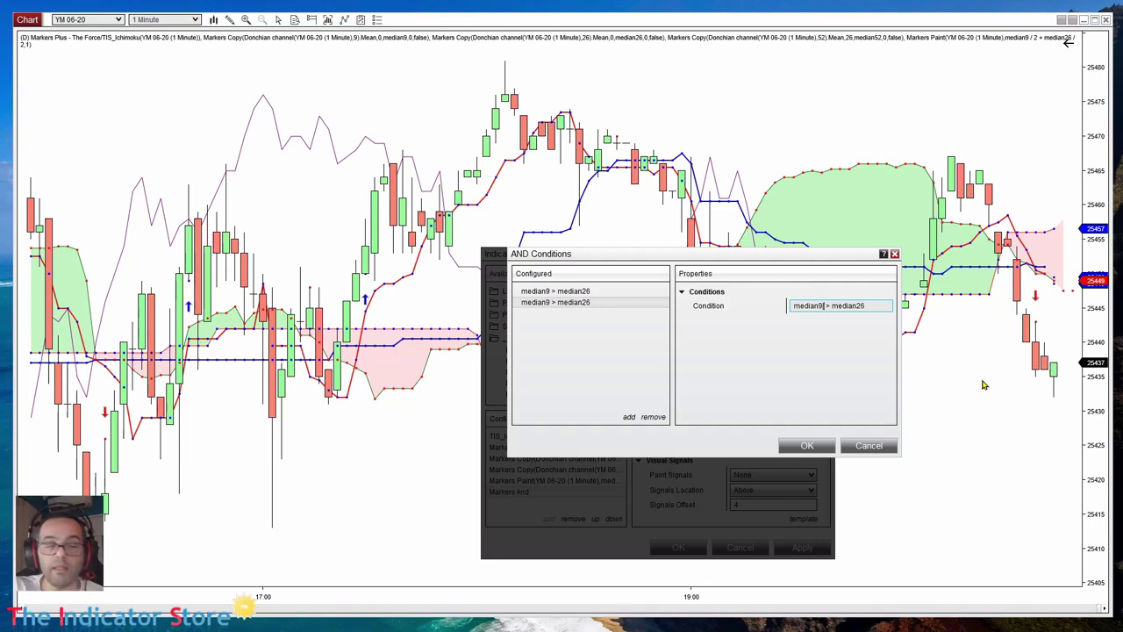
{"action": "type", "text": "[1]"}
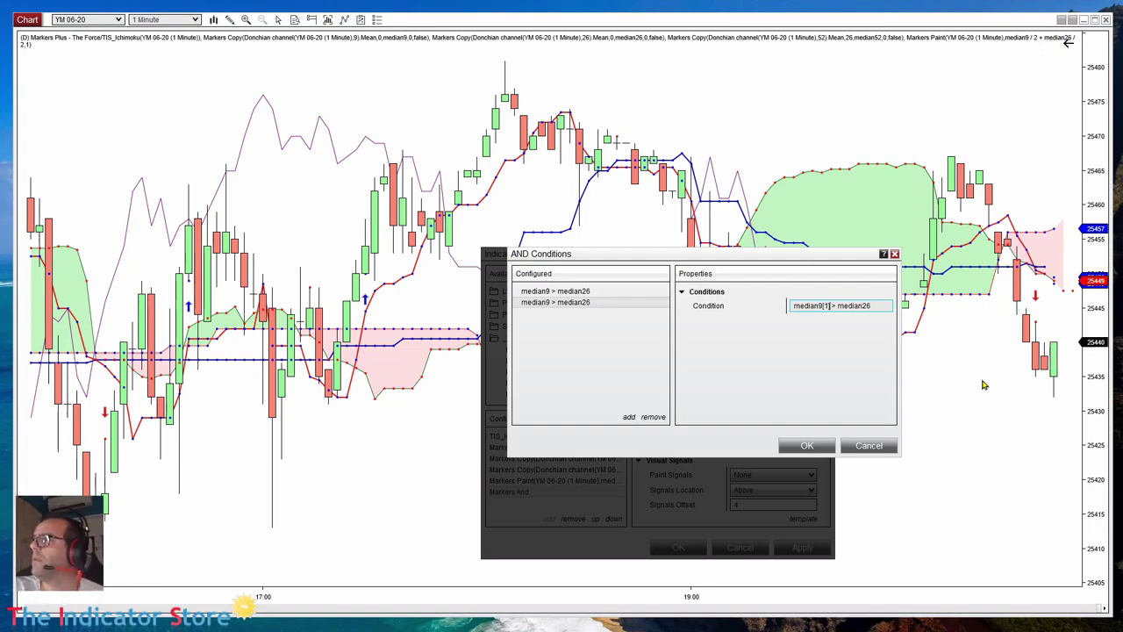
{"action": "key", "text": "BackSpace"}
{"action": "type", "text": "<"}
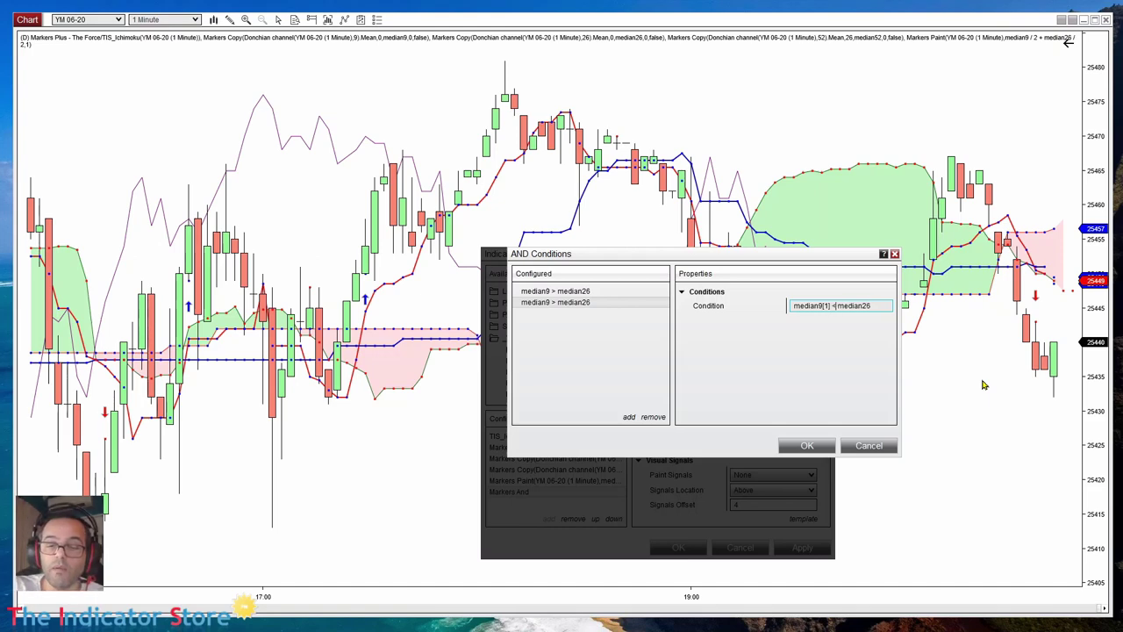
{"action": "type", "text": "="}
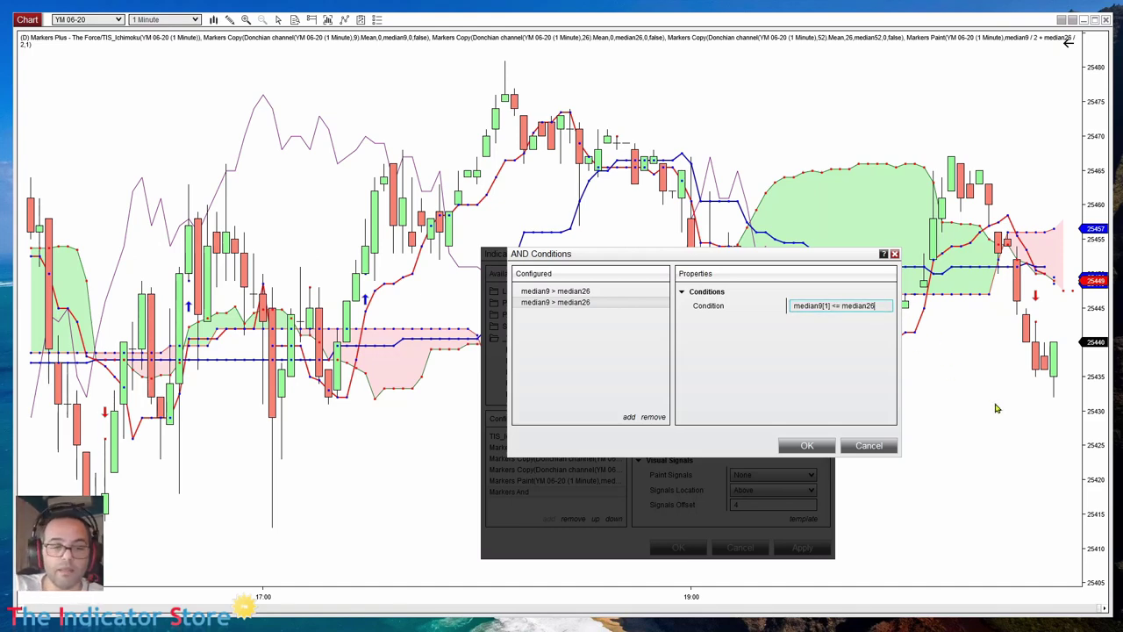
{"action": "left_click", "coordinate": [592, 358]}
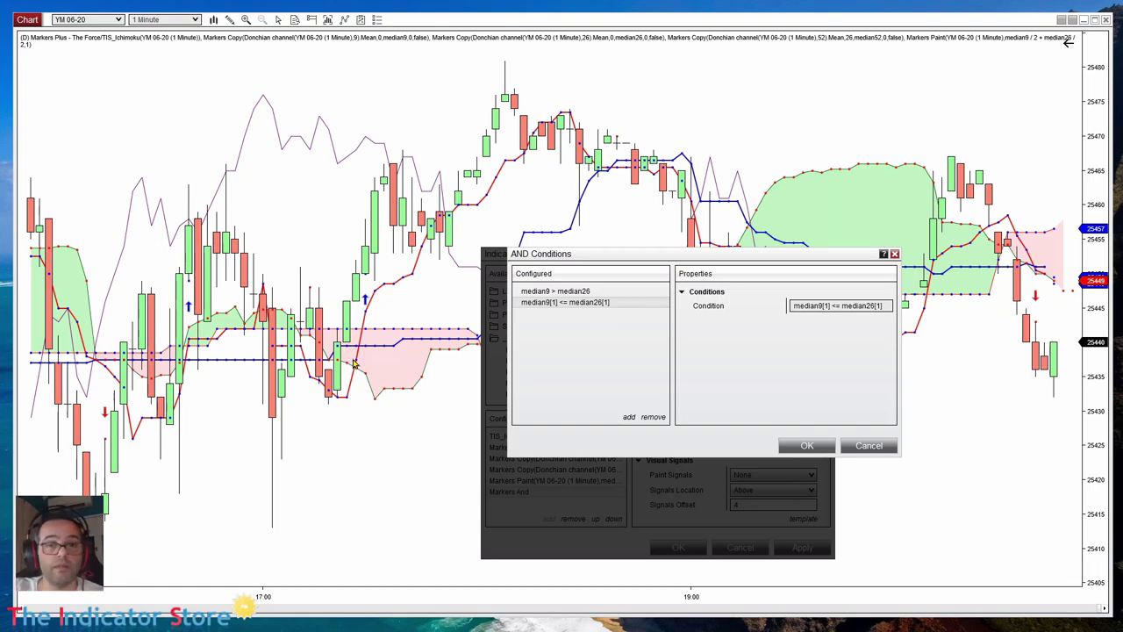
{"action": "left_click", "coordinate": [807, 446]}
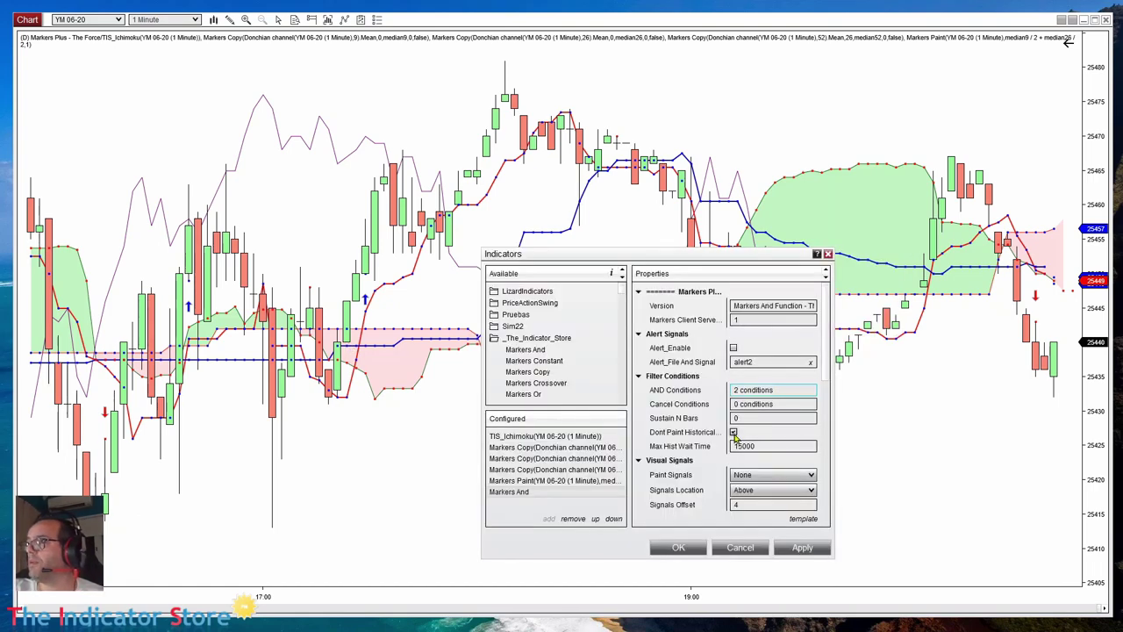
- Set Paint Signals of the Markers And indicator to First
{"action": "scroll", "coordinate": [721, 351], "scroll_direction": "down", "scroll_amount": 3}
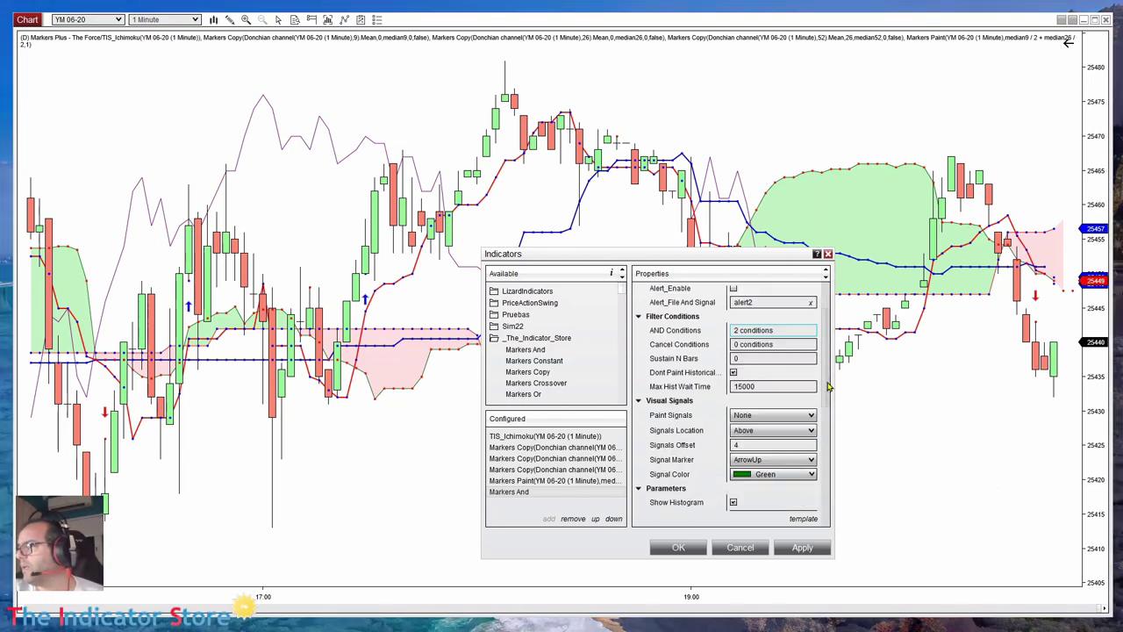
{"action": "left_click", "coordinate": [763, 399]}
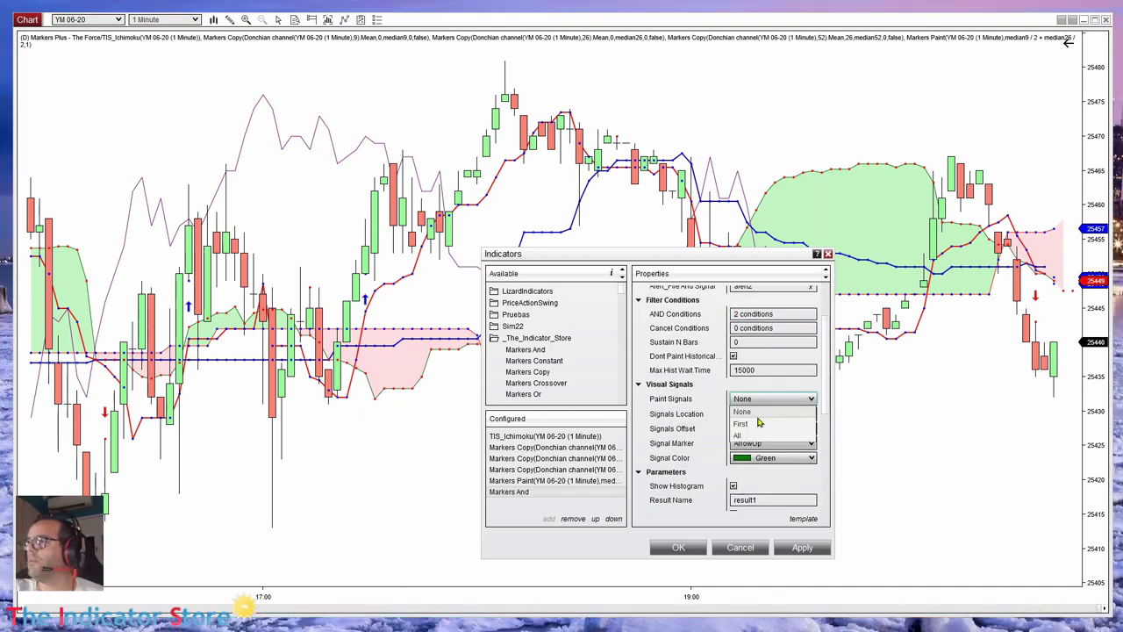
{"action": "left_click", "coordinate": [750, 424]}
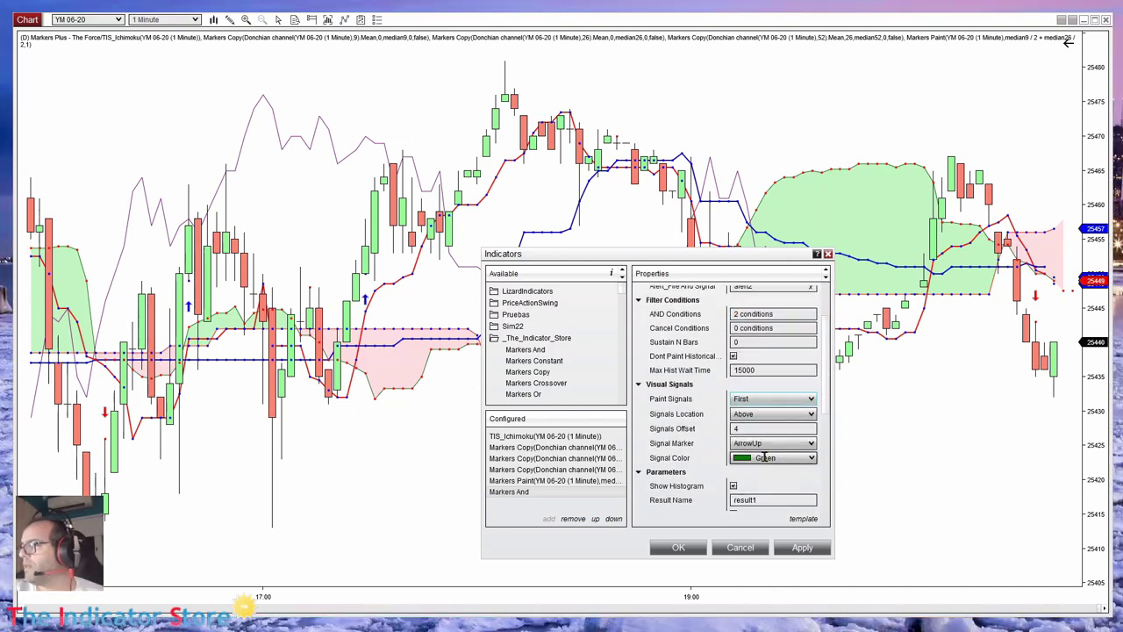
- Set the Markers And signals to blue with the VerticalLine marker, and turn off Dont Paint Historical
{"action": "left_click", "coordinate": [764, 458]}
{"action": "type", "text": "blue"}
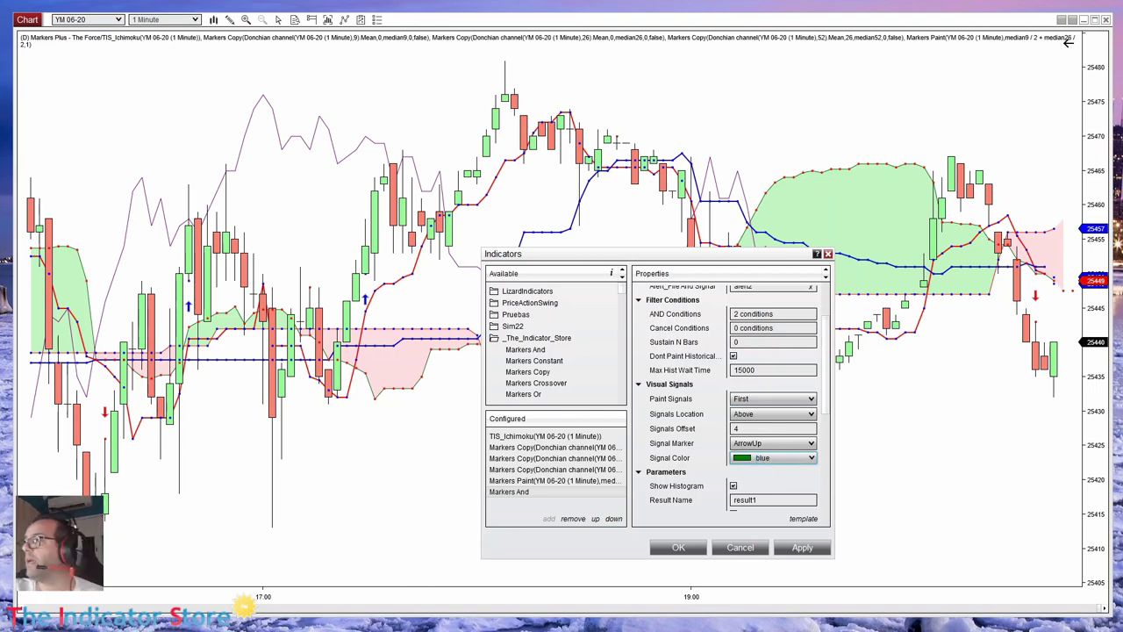
{"action": "left_click", "coordinate": [775, 445]}
{"action": "left_click", "coordinate": [776, 444]}
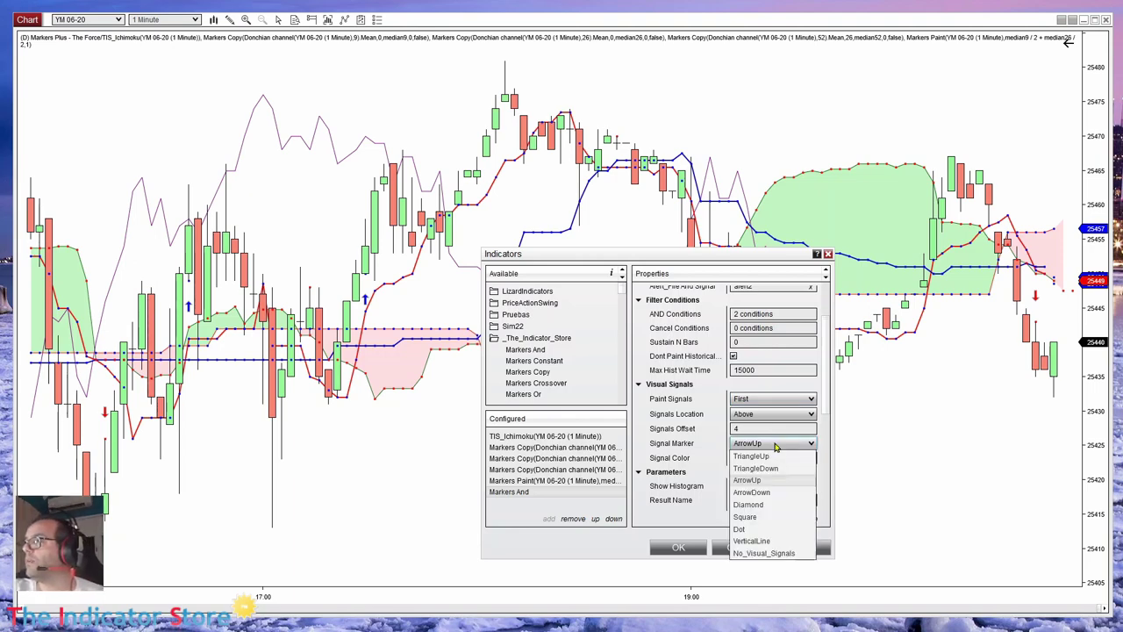
{"action": "left_click", "coordinate": [757, 542]}
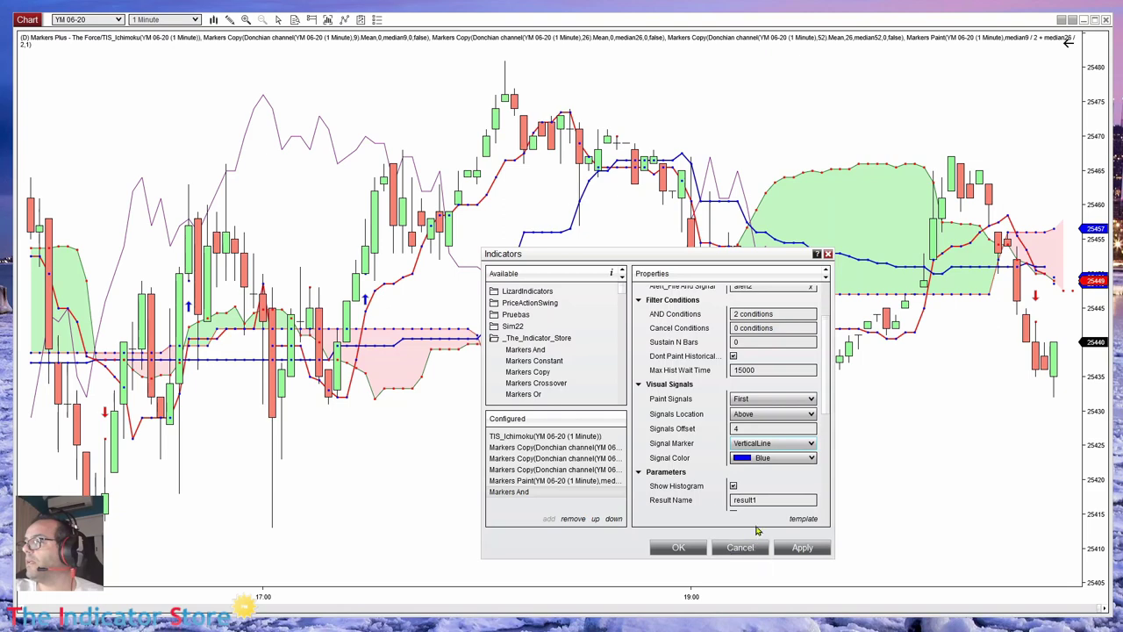
{"action": "left_click", "coordinate": [734, 357]}
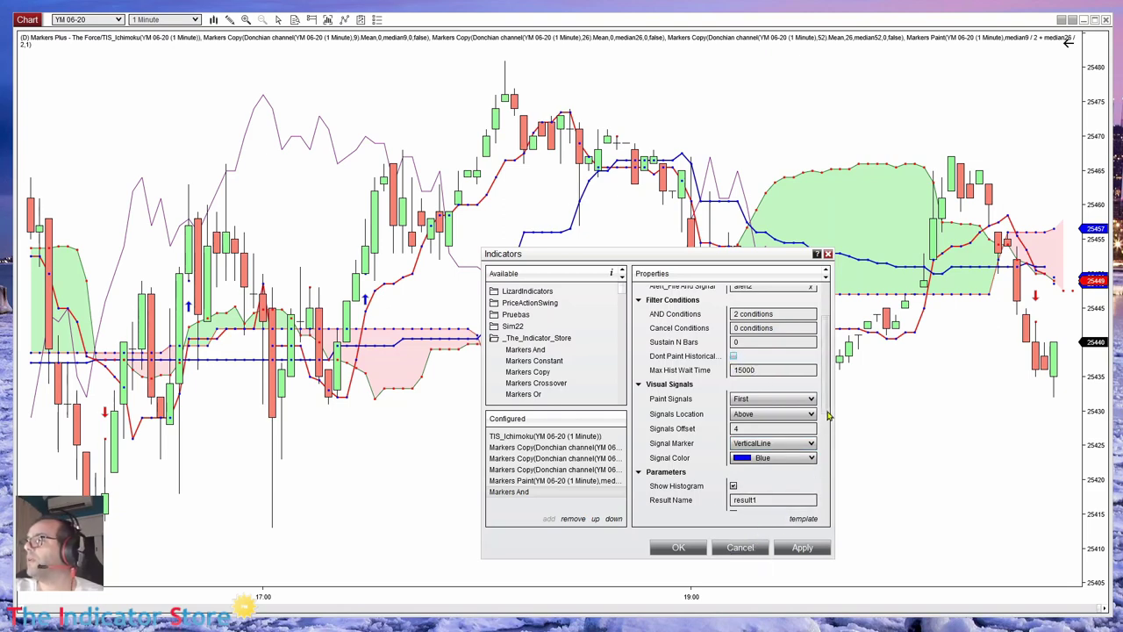
- Set the Result Name of Markers And to ichilong and apply the indicator to the chart
{"action": "left_click_drag", "start_coordinate": [828, 413], "coordinate": [829, 471]}
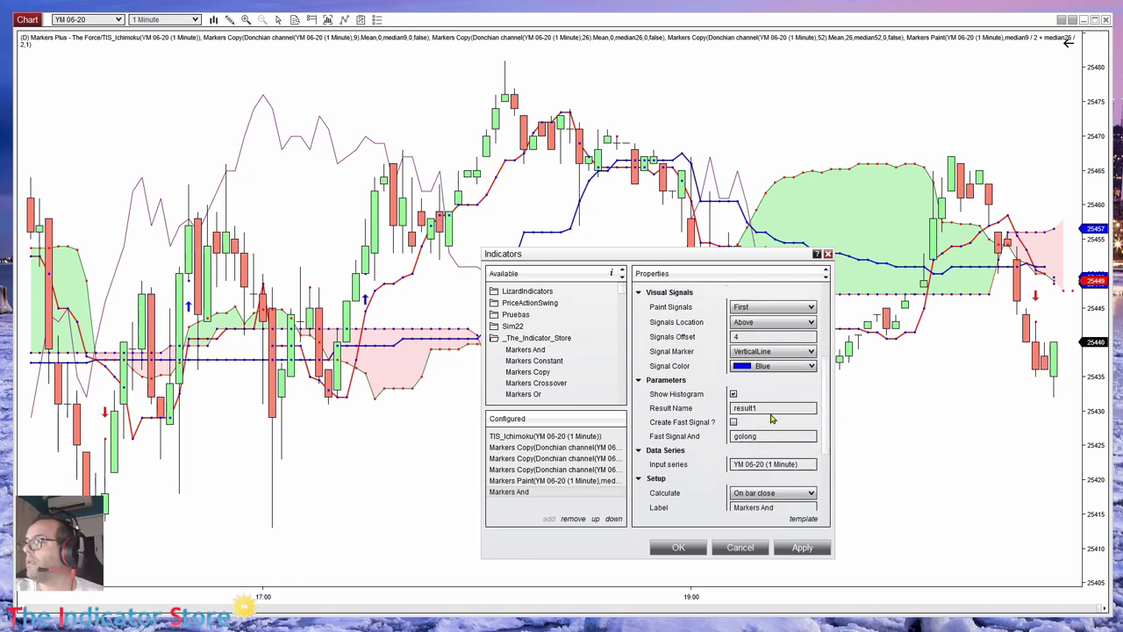
{"action": "left_click", "coordinate": [654, 413]}
{"action": "key", "text": "BackSpace"}
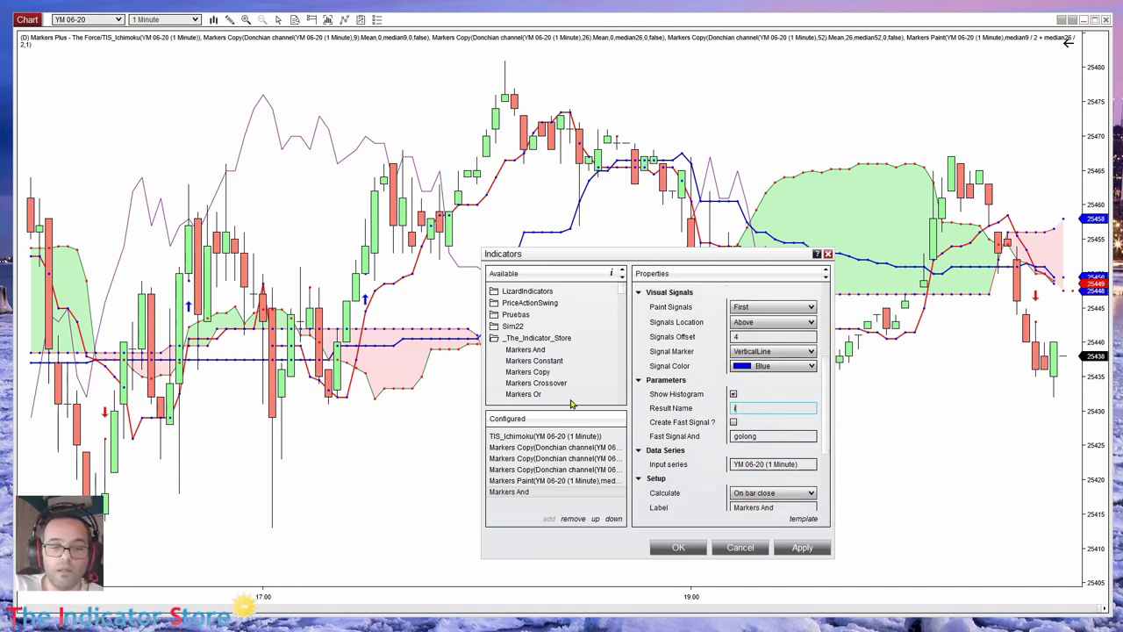
{"action": "type", "text": "ichimo"}
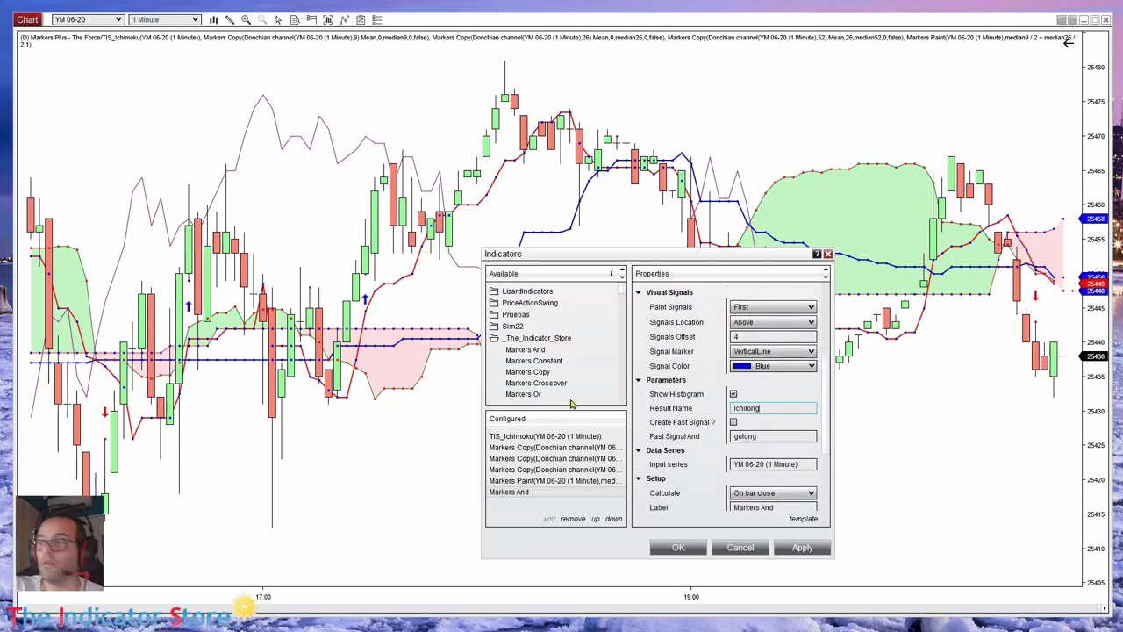
{"action": "type", "text": "ng"}
{"action": "left_click", "coordinate": [802, 548]}
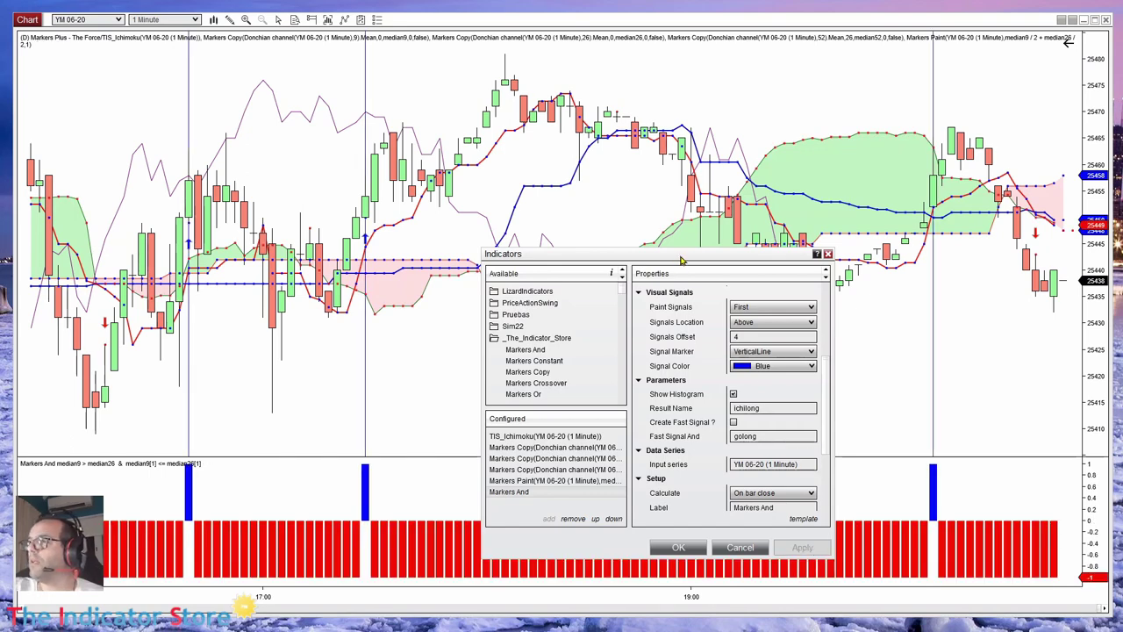
{"action": "key", "text": "Return"}
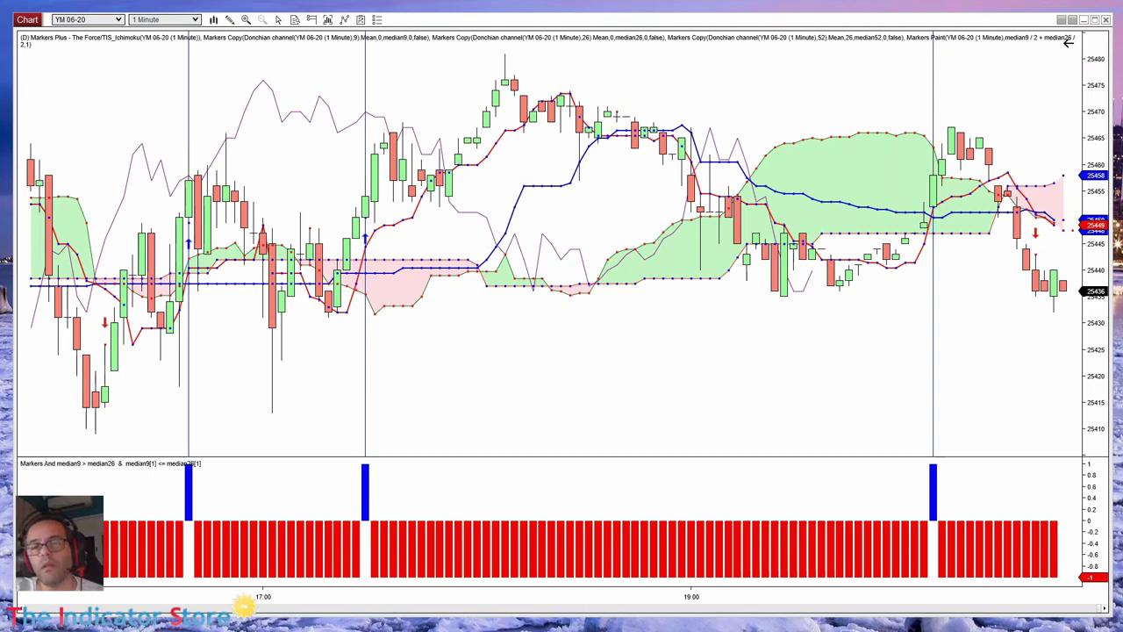
- Reopen the chart's indicator settings and open the AND Conditions list of the configured Markers And indicator
{"action": "key", "text": "ctrl+i"}
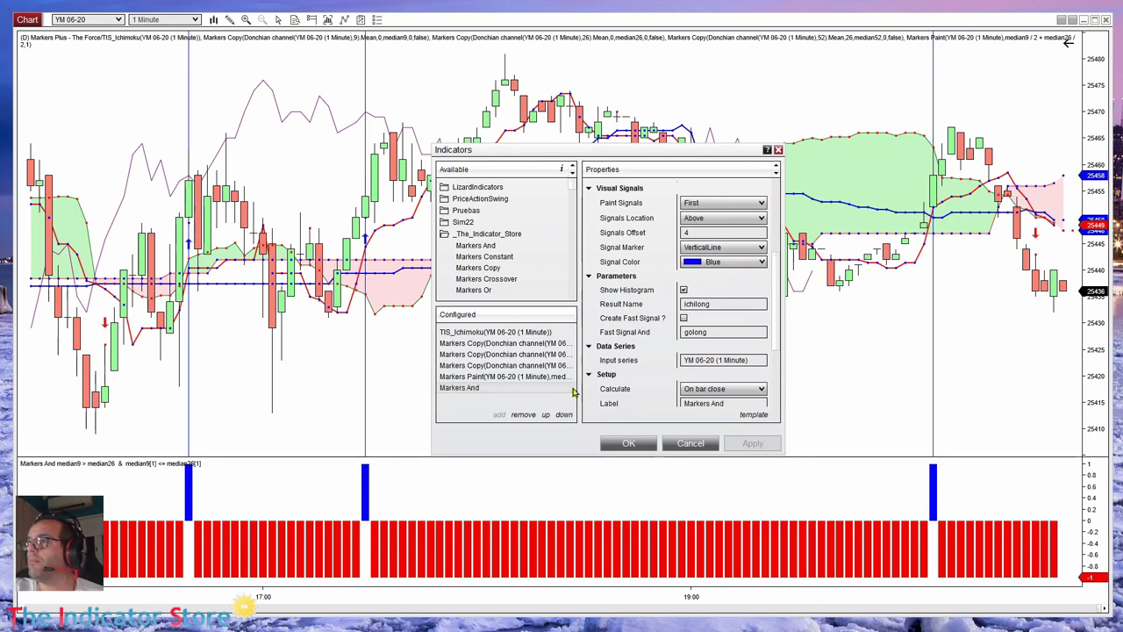
{"action": "left_click_drag", "start_coordinate": [569, 158], "coordinate": [578, 157]}
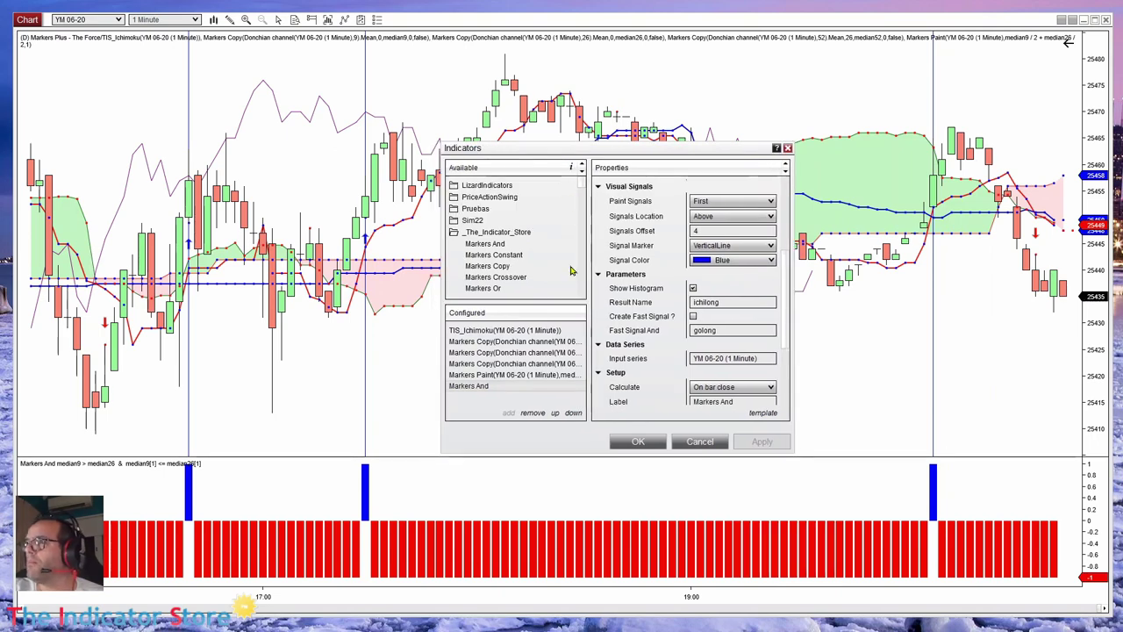
{"action": "left_click", "coordinate": [506, 366]}
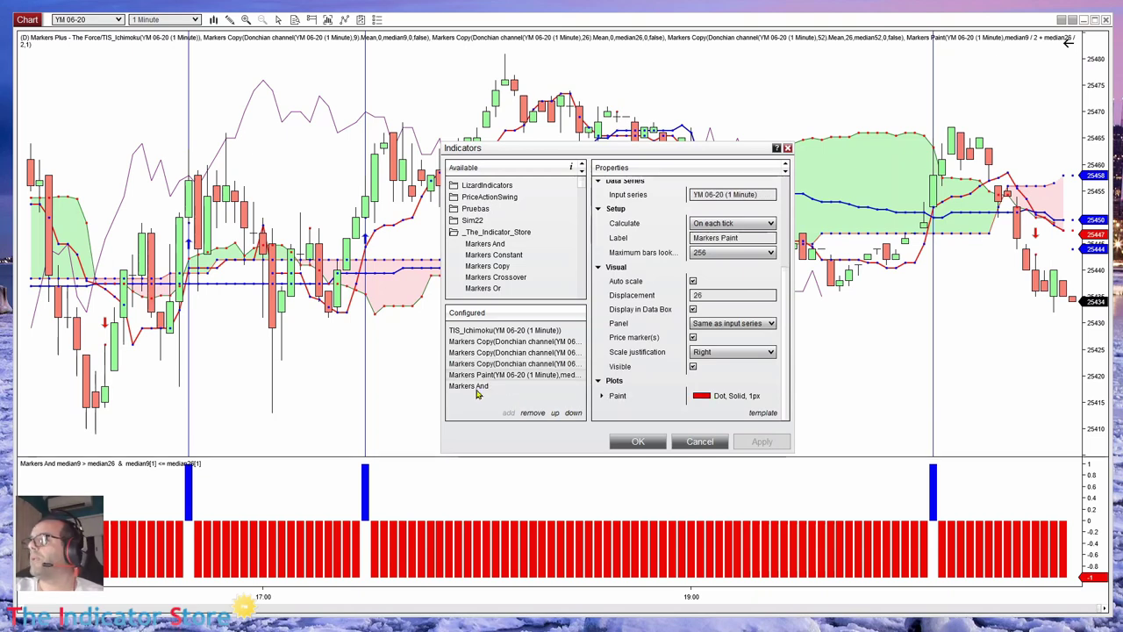
{"action": "left_click", "coordinate": [478, 386]}
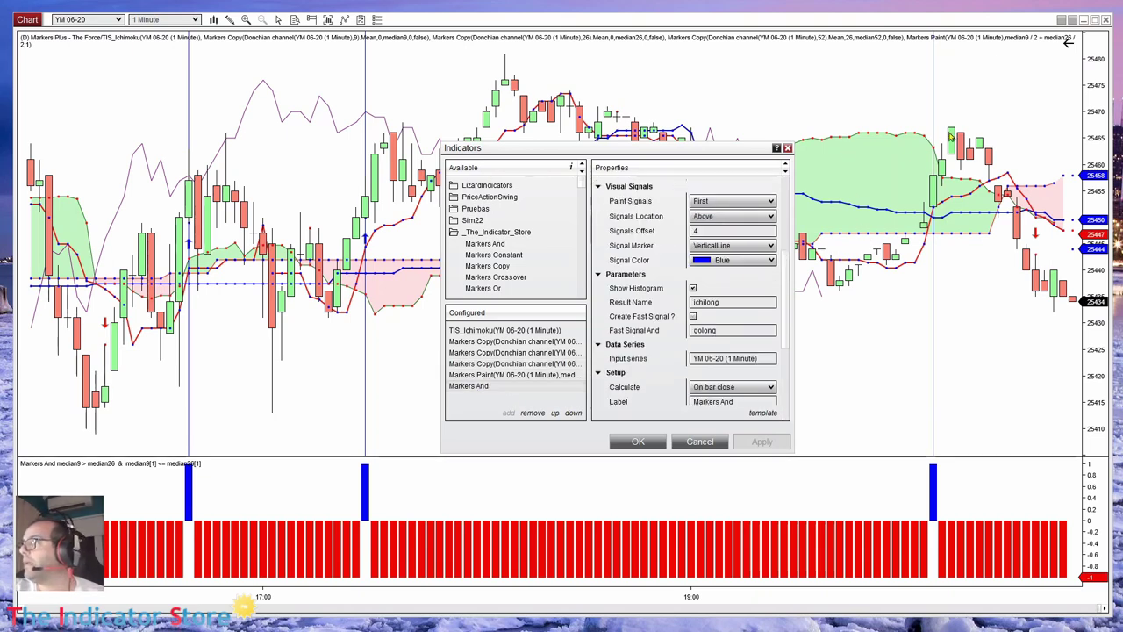
{"action": "left_click_drag", "start_coordinate": [714, 154], "coordinate": [523, 193]}
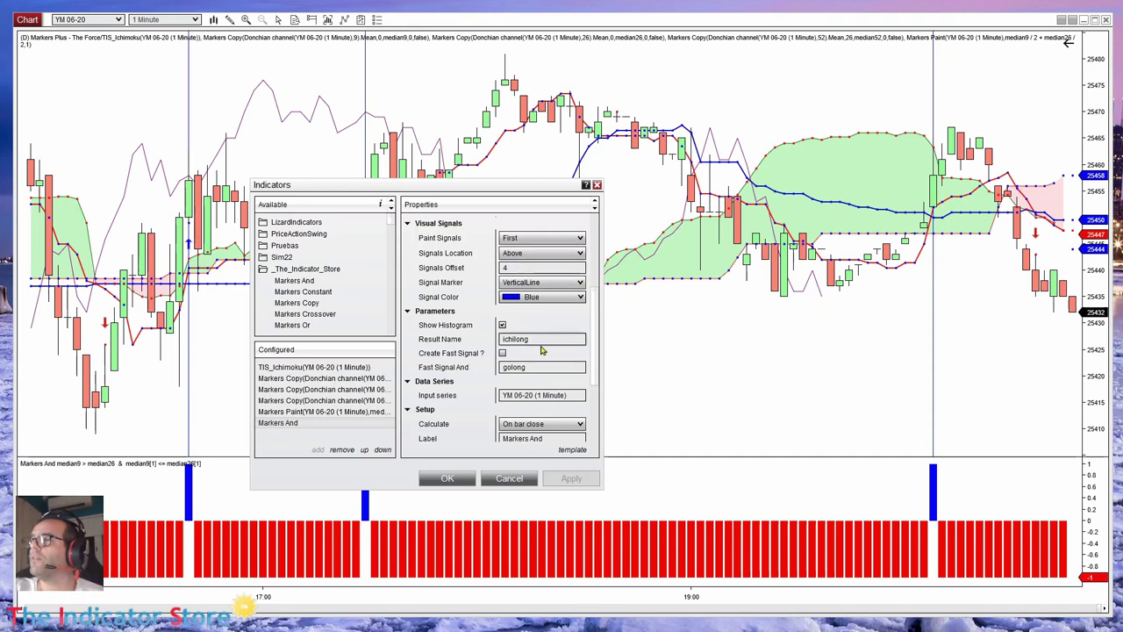
{"action": "mouse_move", "coordinate": [540, 401]}
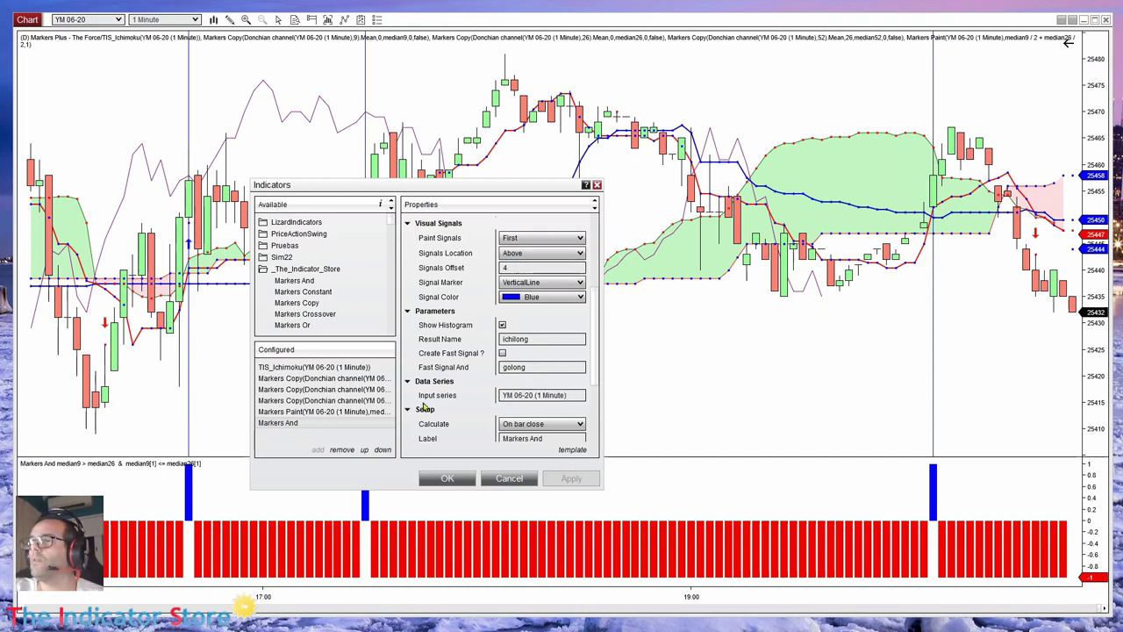
{"action": "scroll", "coordinate": [502, 380], "scroll_direction": "down", "scroll_amount": 2}
{"action": "scroll", "coordinate": [533, 398], "scroll_direction": "down", "scroll_amount": 3}
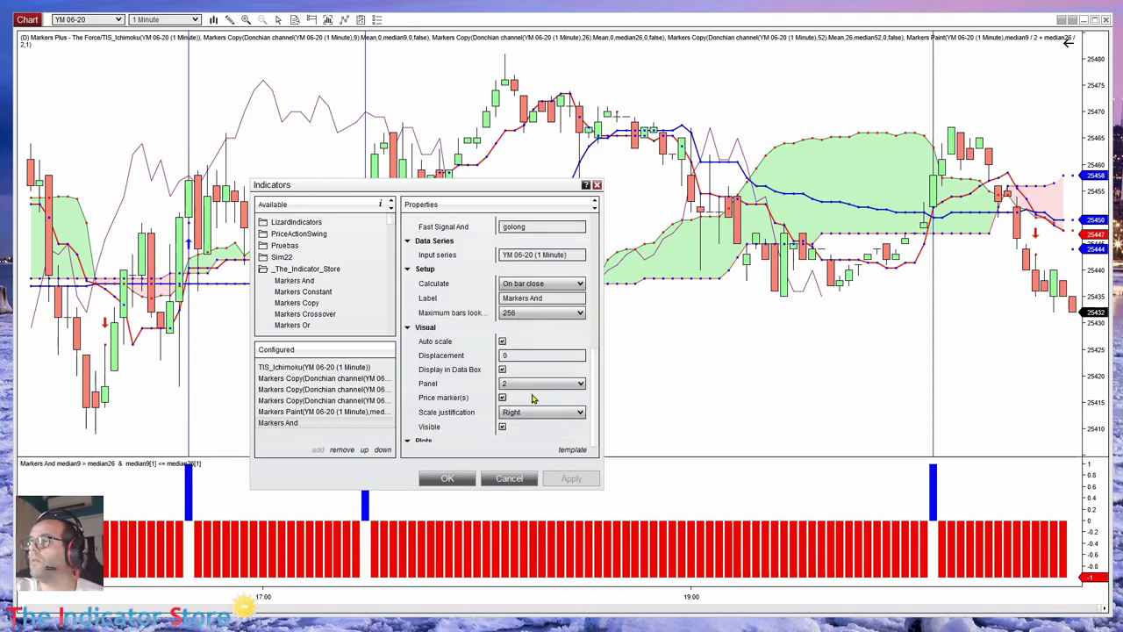
{"action": "scroll", "coordinate": [532, 398], "scroll_direction": "up", "scroll_amount": 2}
{"action": "scroll", "coordinate": [533, 399], "scroll_direction": "up", "scroll_amount": 5}
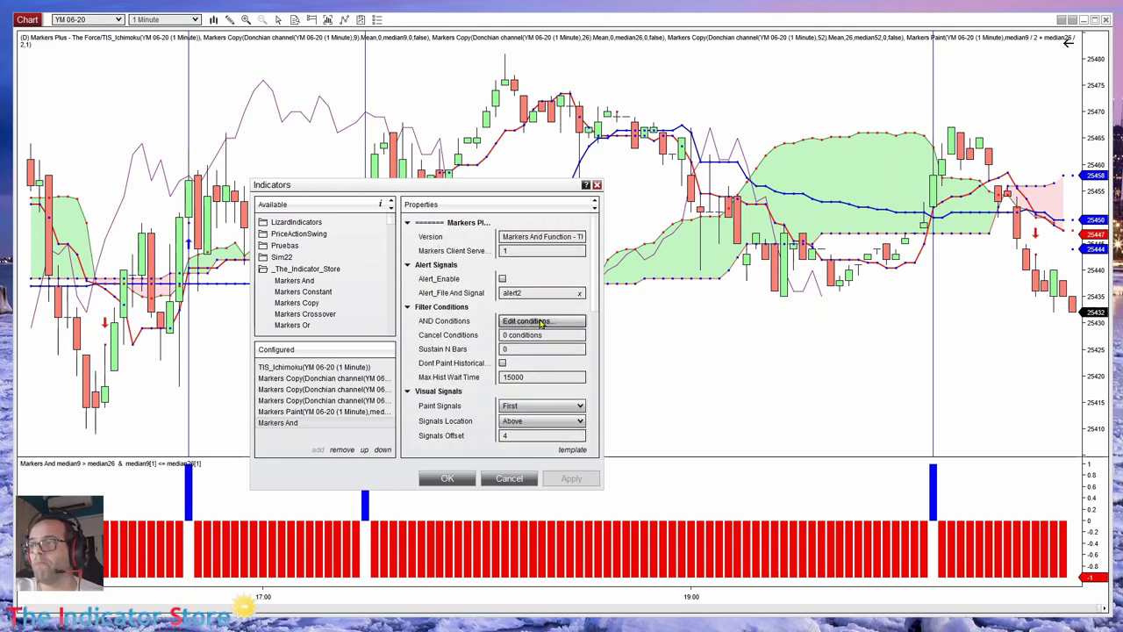
{"action": "left_click", "coordinate": [541, 322]}
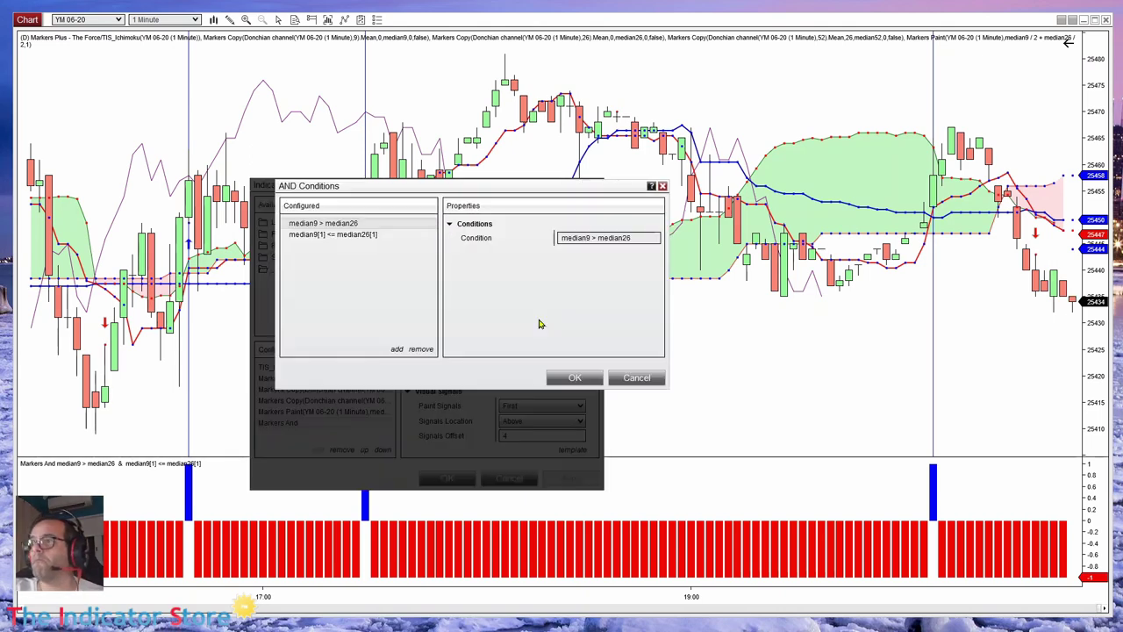
- Add a third AND condition, close[0] > median52[26], and accept both the condition list and the indicator settings
{"action": "left_click", "coordinate": [396, 350]}
{"action": "left_click", "coordinate": [644, 238]}
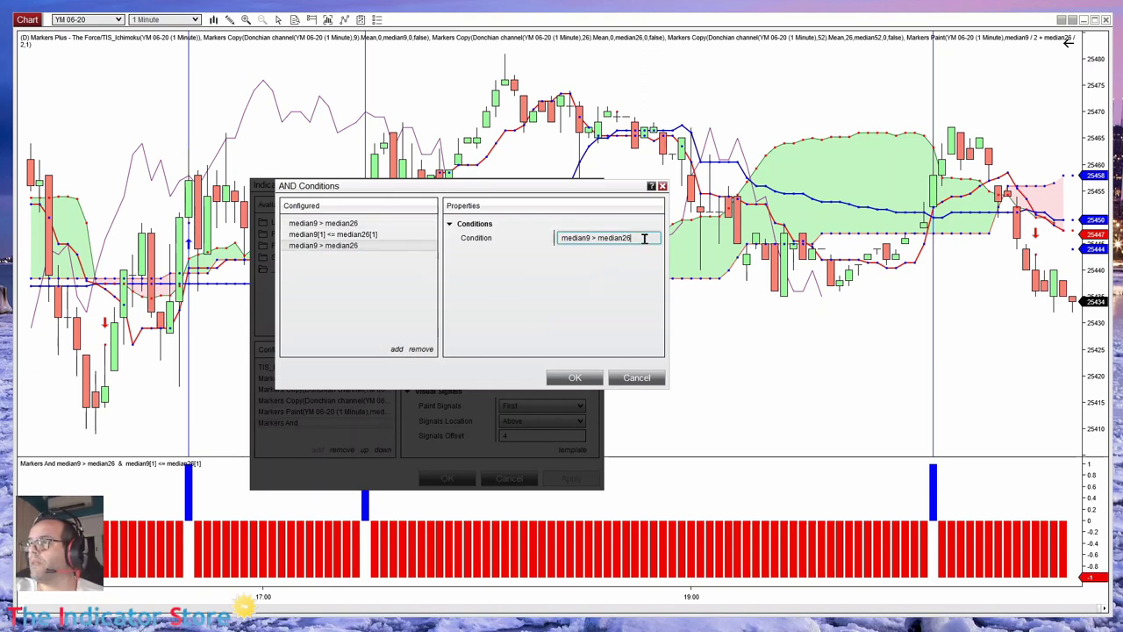
{"action": "key", "text": "Return"}
{"action": "type", "text": "close"}
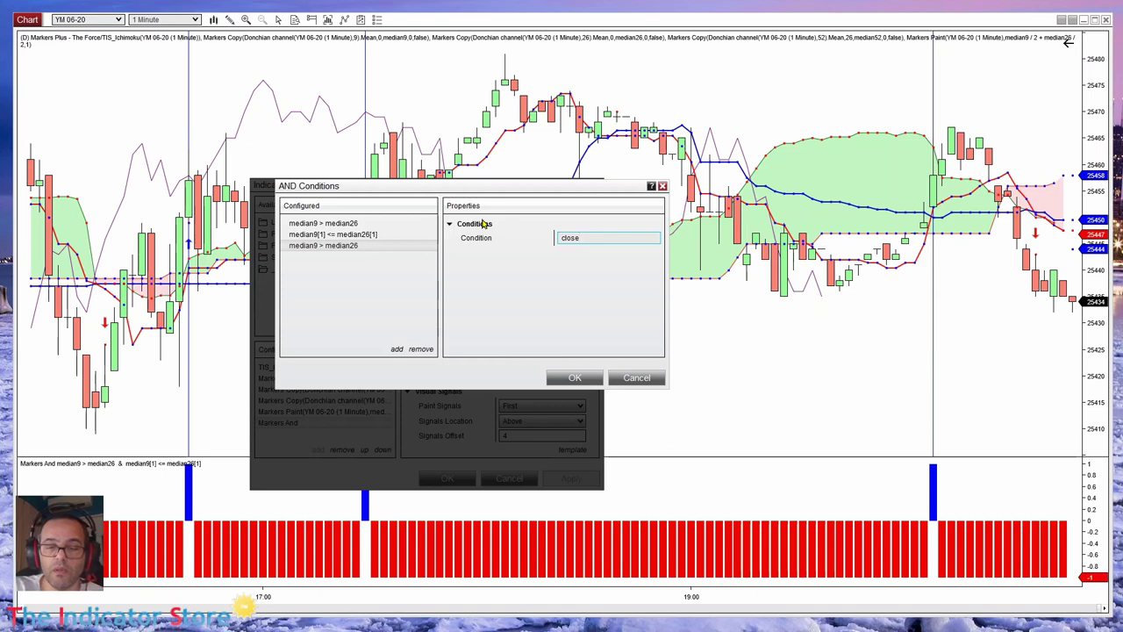
{"action": "type", "text": "[0] >"}
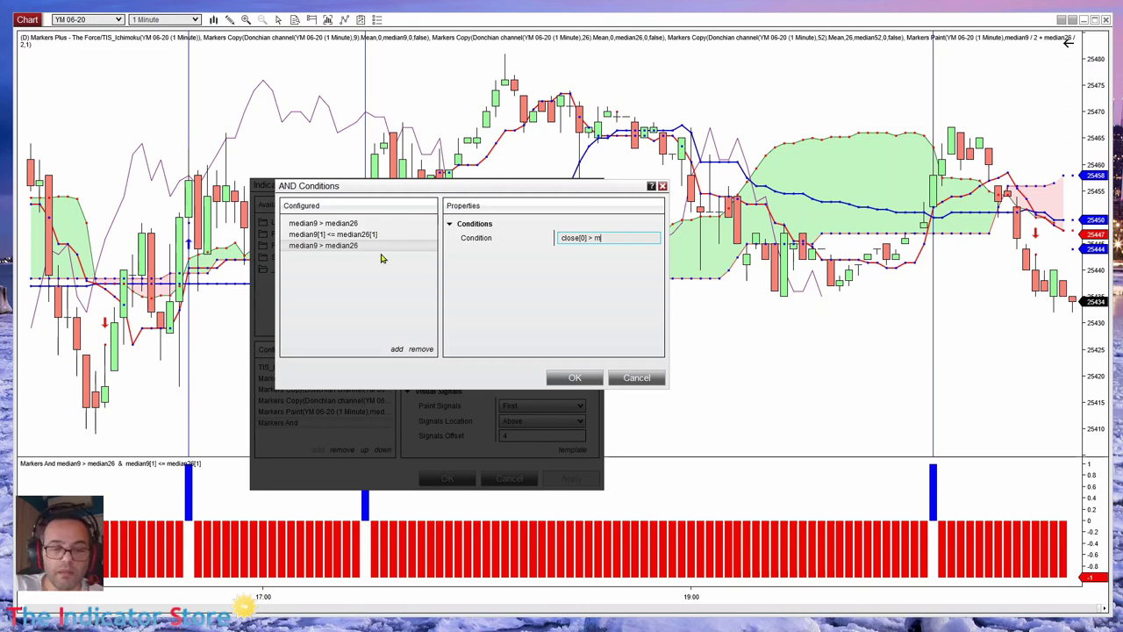
{"action": "type", "text": "median52["}
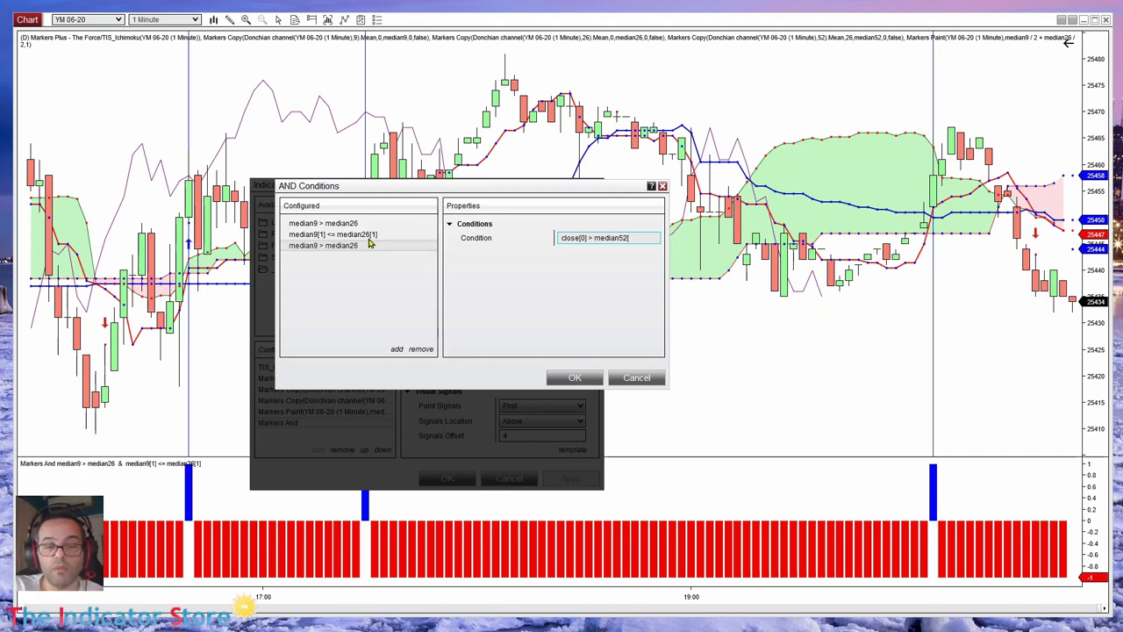
{"action": "type", "text": "26]"}
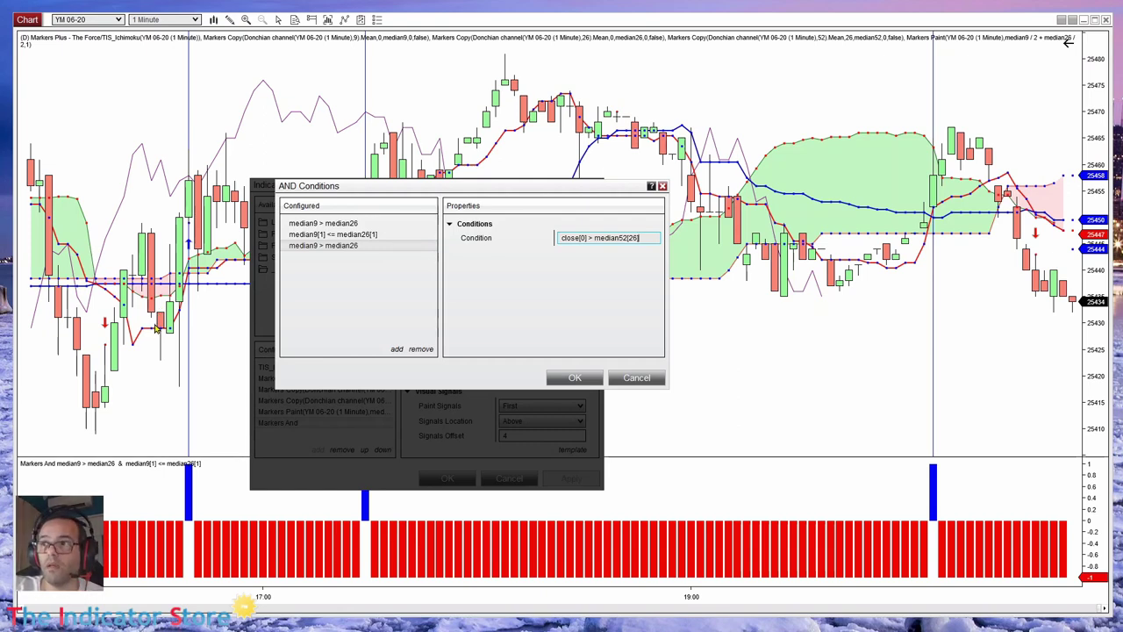
{"action": "left_click", "coordinate": [346, 283]}
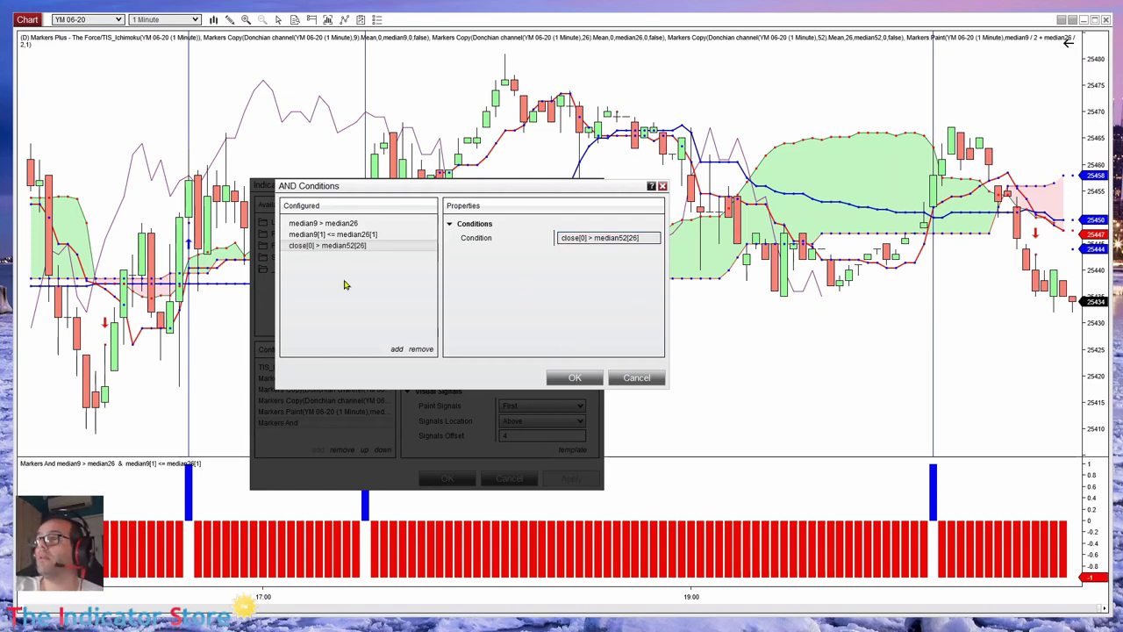
{"action": "left_click", "coordinate": [574, 380]}
{"action": "left_click", "coordinate": [446, 481]}
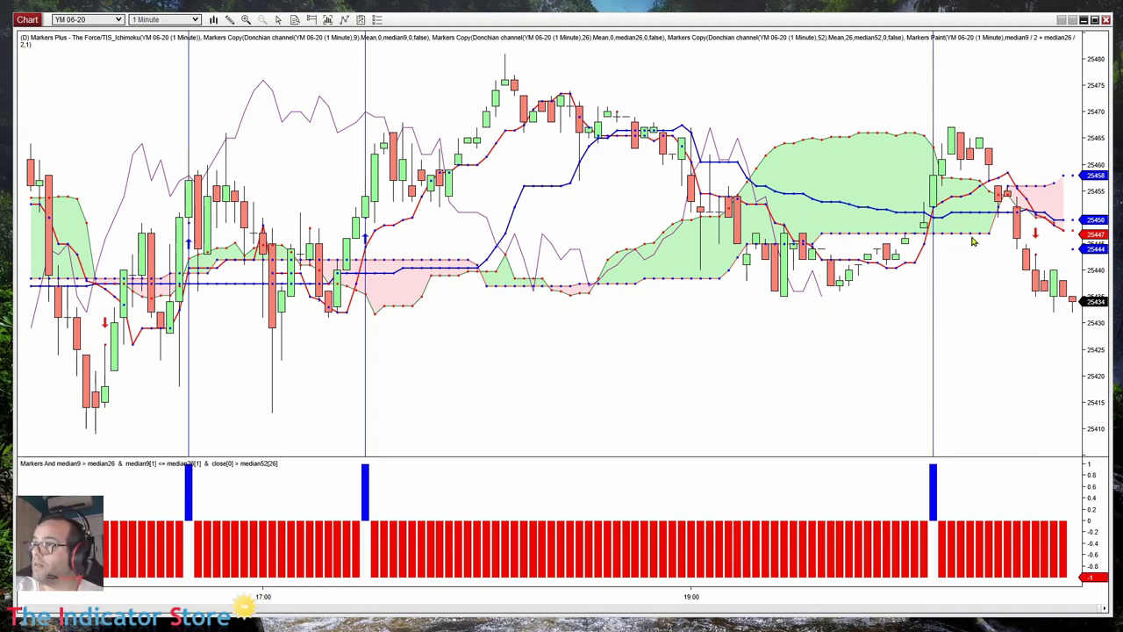
- Copy the existing markers variable formula, median9 / 2 + median26 / 2, from the chart's configured Markers Paint indicator
{"action": "scroll", "coordinate": [509, 230], "scroll_direction": "down", "scroll_amount": 1}
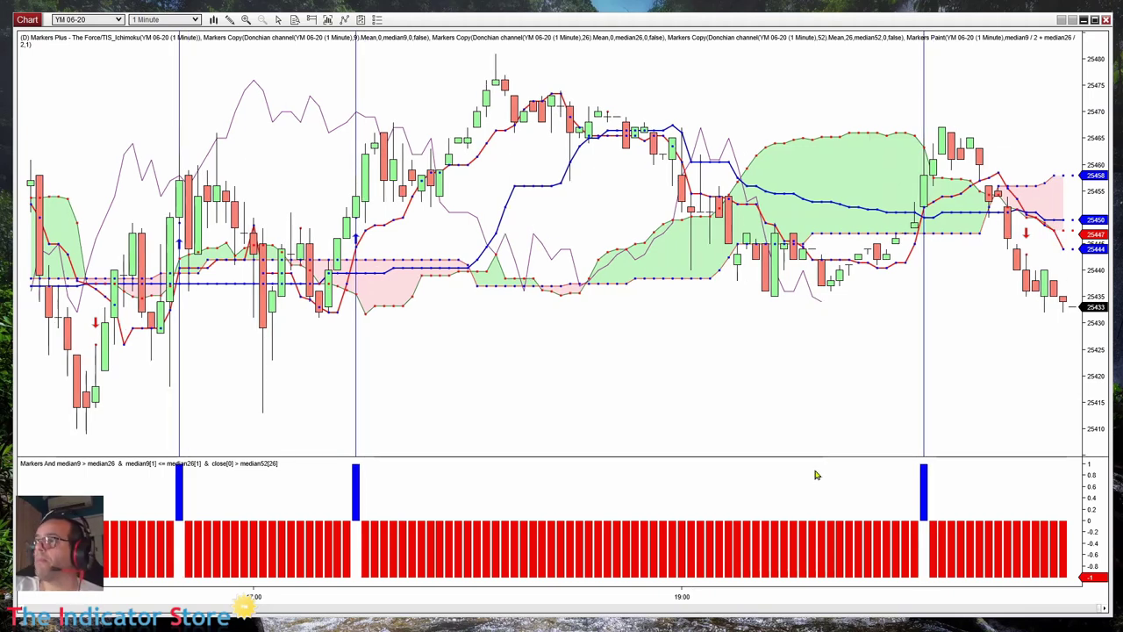
{"action": "right_click", "coordinate": [640, 387]}
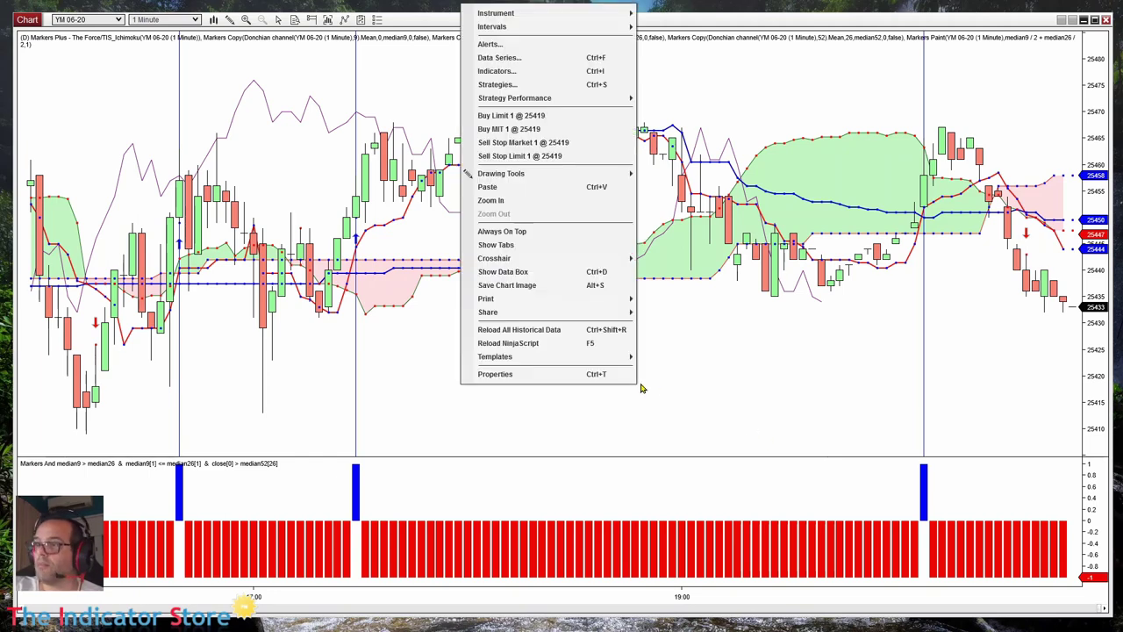
{"action": "left_click", "coordinate": [530, 74]}
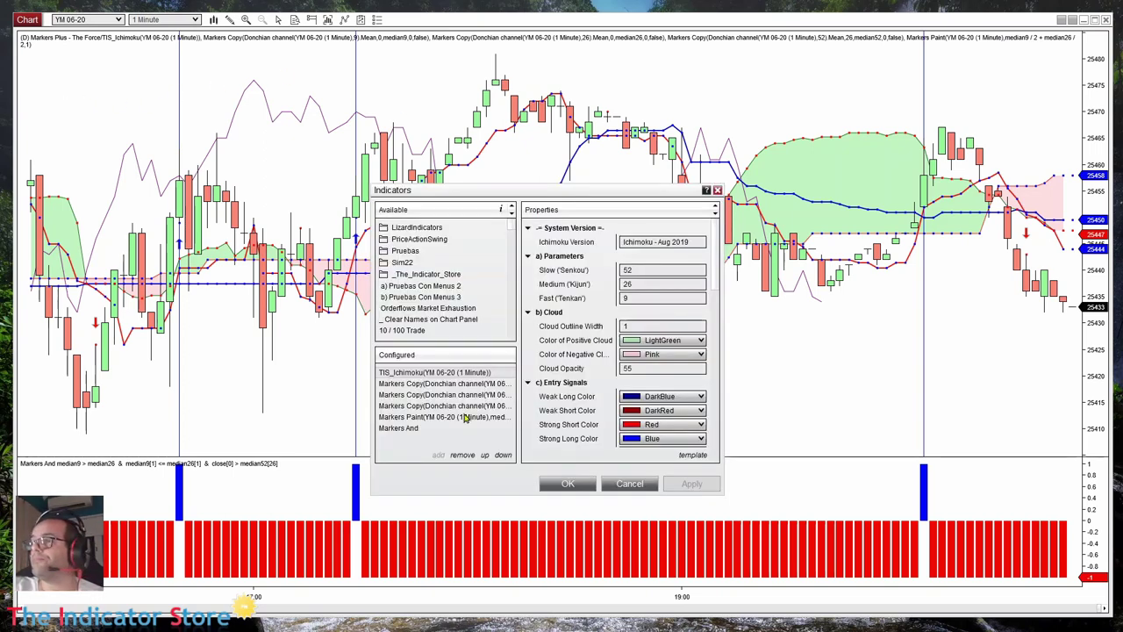
{"action": "left_click", "coordinate": [425, 418]}
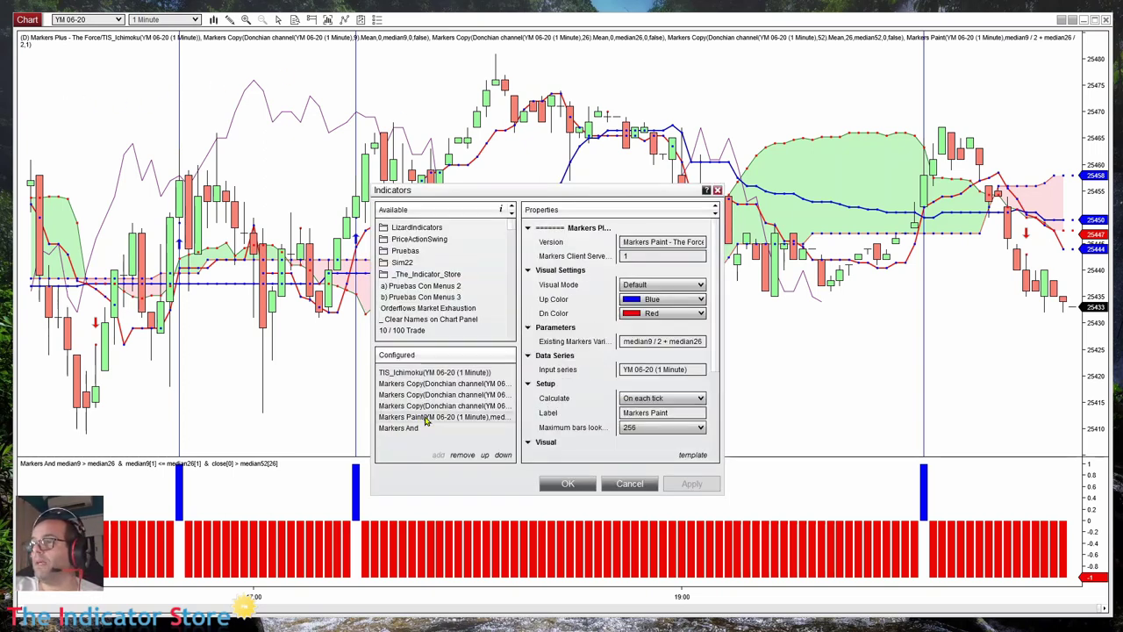
{"action": "left_click", "coordinate": [641, 341]}
{"action": "double_click", "coordinate": [625, 341]}
{"action": "left_click_drag", "start_coordinate": [626, 342], "coordinate": [760, 347]}
{"action": "key", "text": "ctrl+c"}
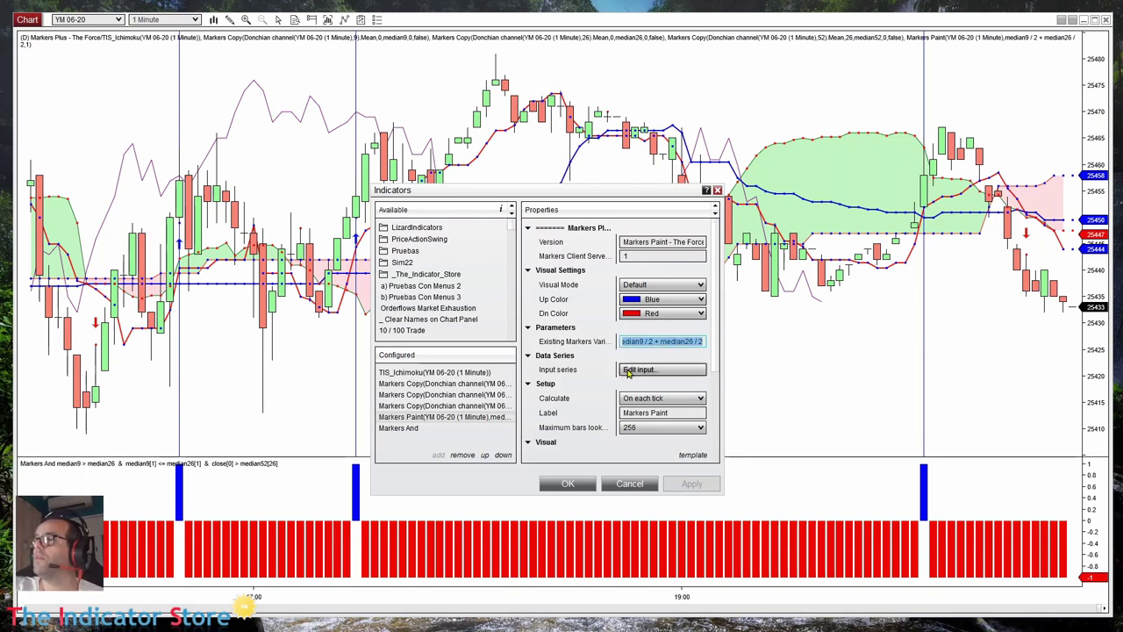
- Add a fourth AND condition, close[0] > median9 / 2 + median26 / 2, to the configured Markers And indicator using the copied formula
{"action": "left_click", "coordinate": [405, 429]}
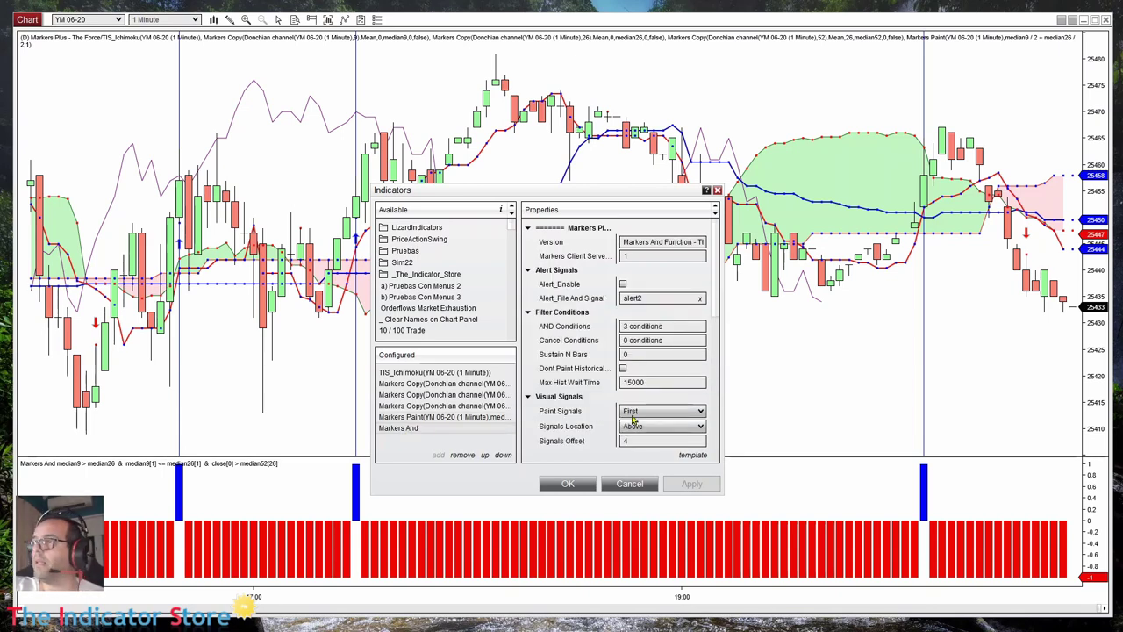
{"action": "left_click", "coordinate": [640, 327]}
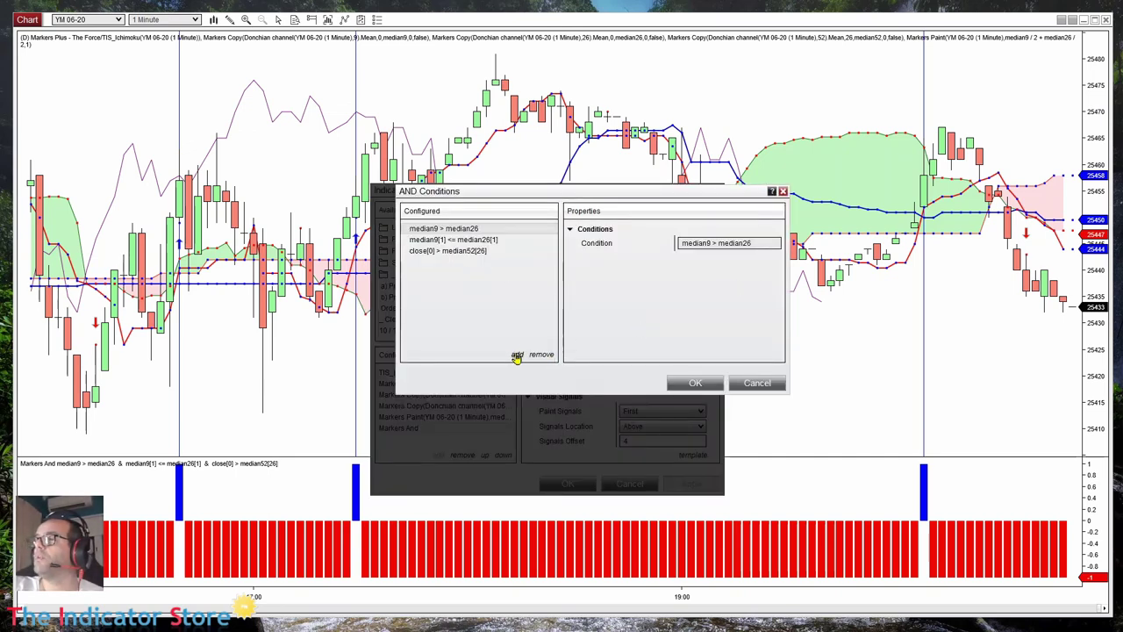
{"action": "left_click", "coordinate": [457, 252]}
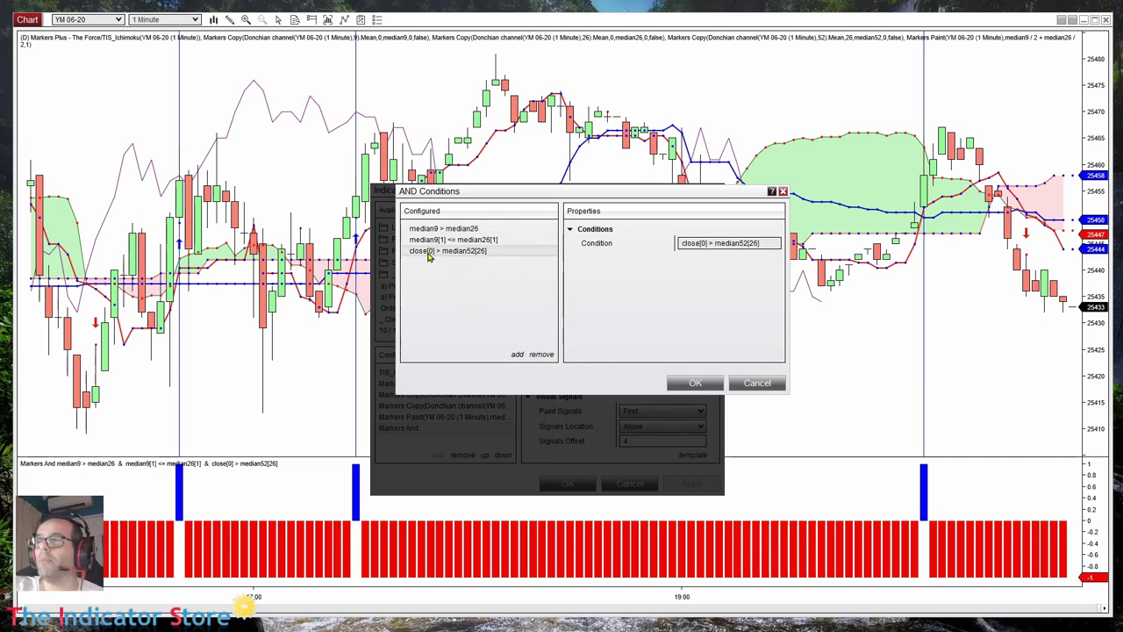
{"action": "left_click", "coordinate": [518, 352]}
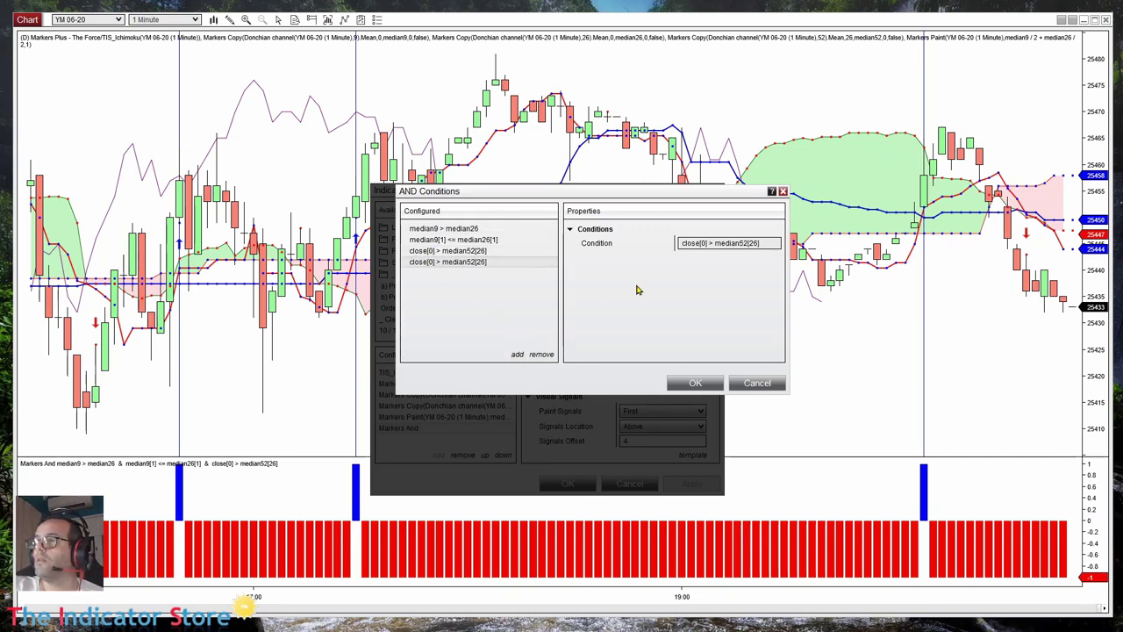
{"action": "double_click", "coordinate": [721, 243]}
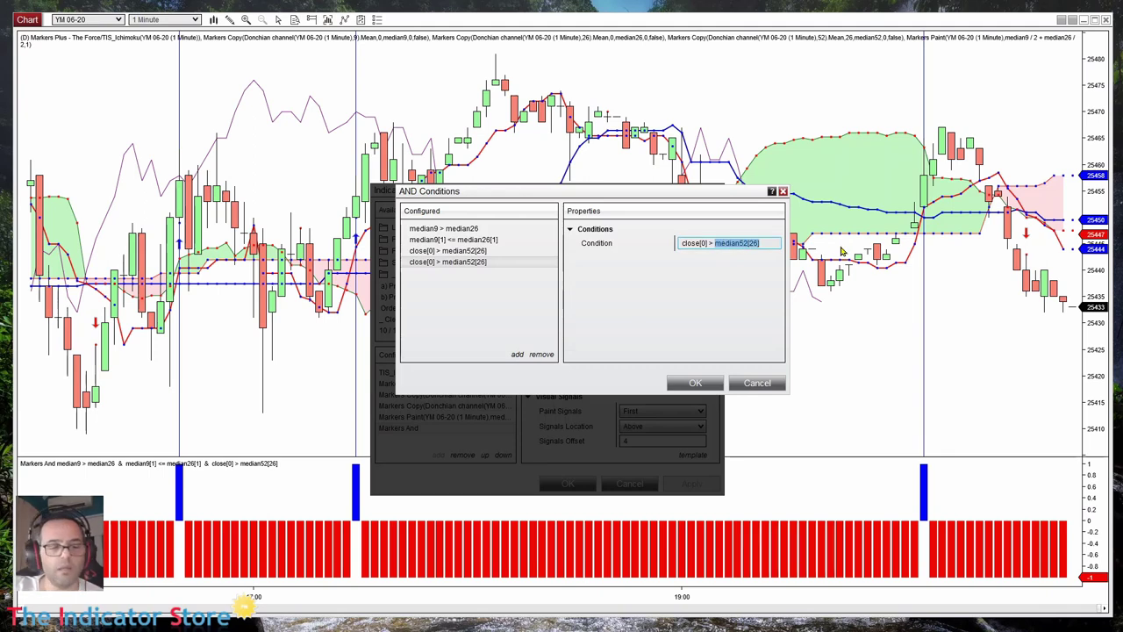
{"action": "key", "text": "ctrl+v"}
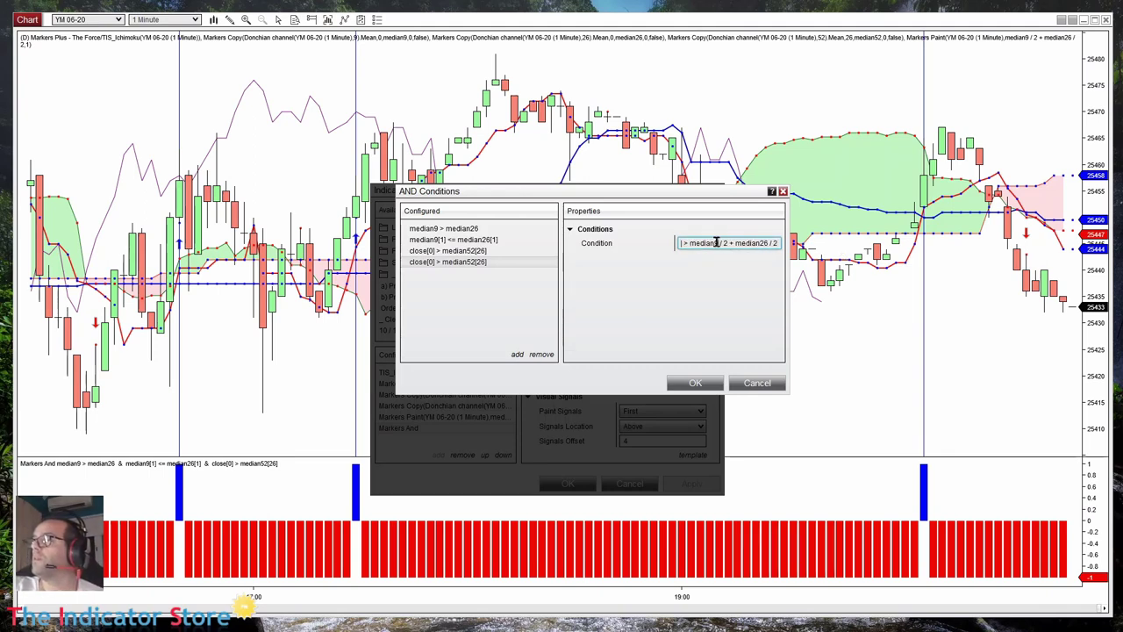
- Change the new condition to close[0] > median9[26] / 2 + median26[26] / 2, and accept both the condition list and the indicator settings
{"action": "key", "text": "Home"}
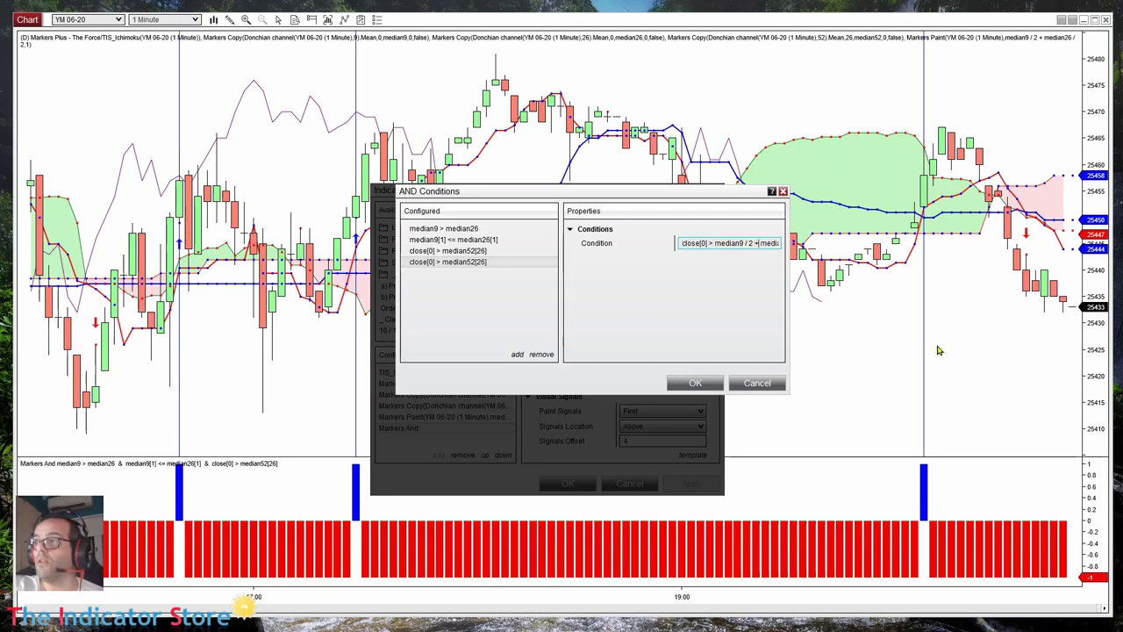
{"action": "key", "text": "End"}
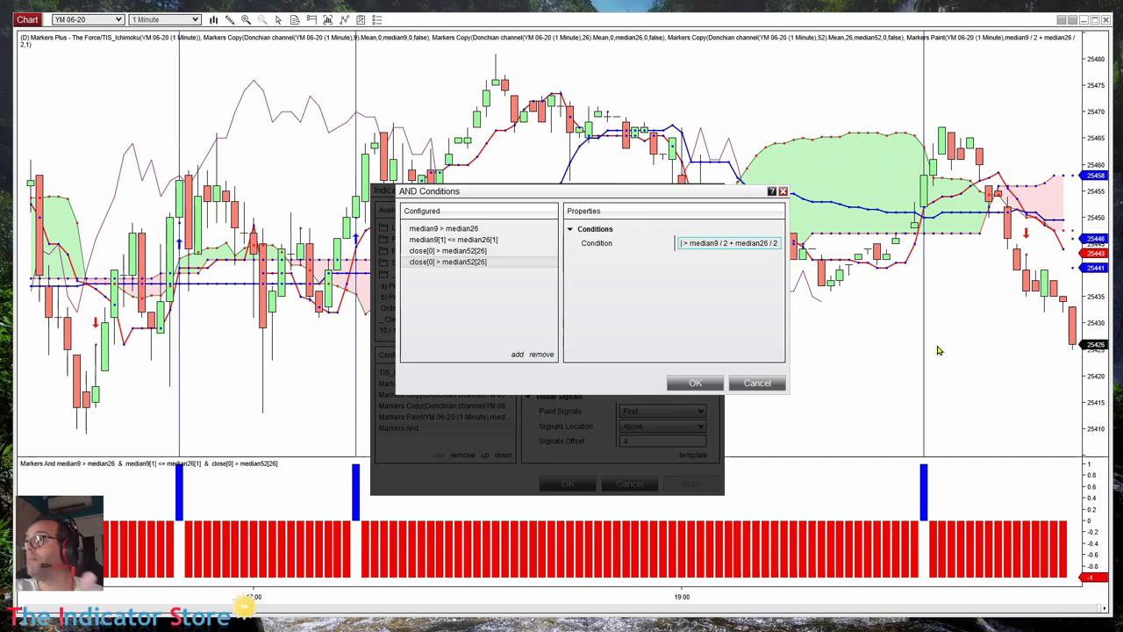
{"action": "type", "text": "close[0]"}
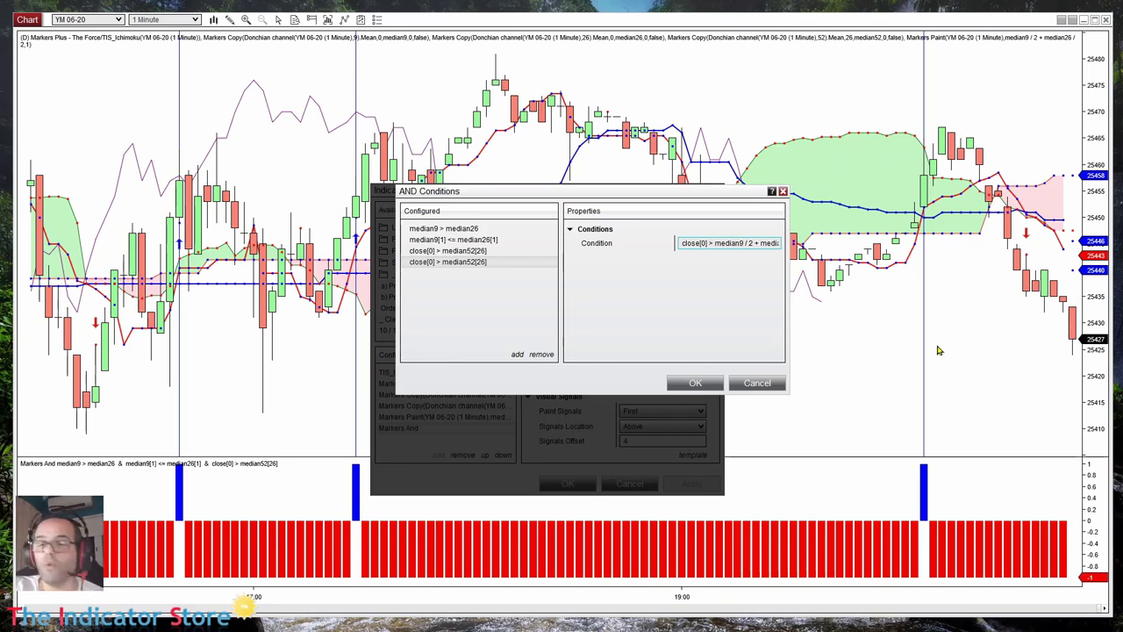
{"action": "type", "text": "[26]"}
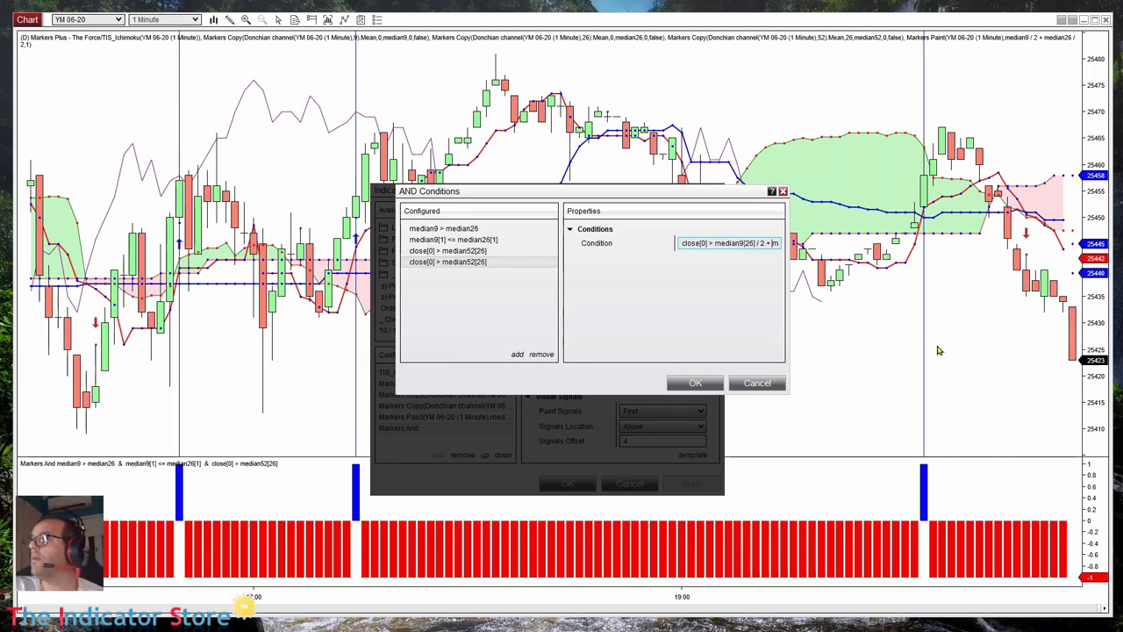
{"action": "key", "text": "Right"}
{"action": "key", "text": "Right"}
{"action": "key", "text": "Right"}
{"action": "key", "text": "Right"}
{"action": "key", "text": "Right"}
{"action": "key", "text": "Right"}
{"action": "key", "text": "Right"}
{"action": "key", "text": "Right"}
{"action": "key", "text": "Right"}
{"action": "key", "text": "Right"}
{"action": "key", "text": "Right"}
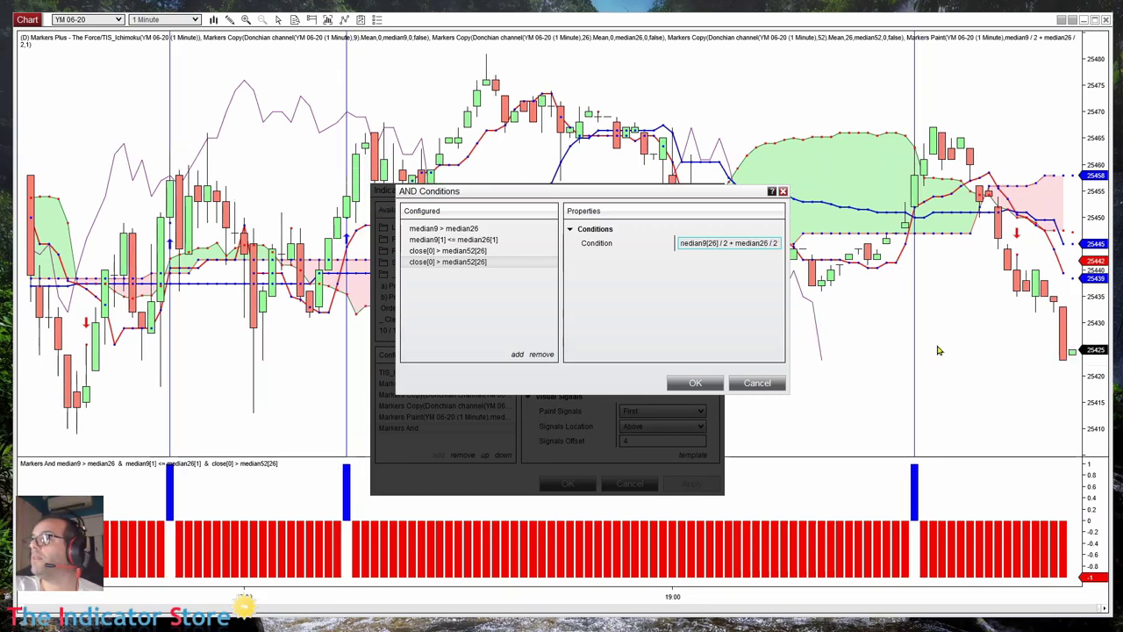
{"action": "type", "text": "["}
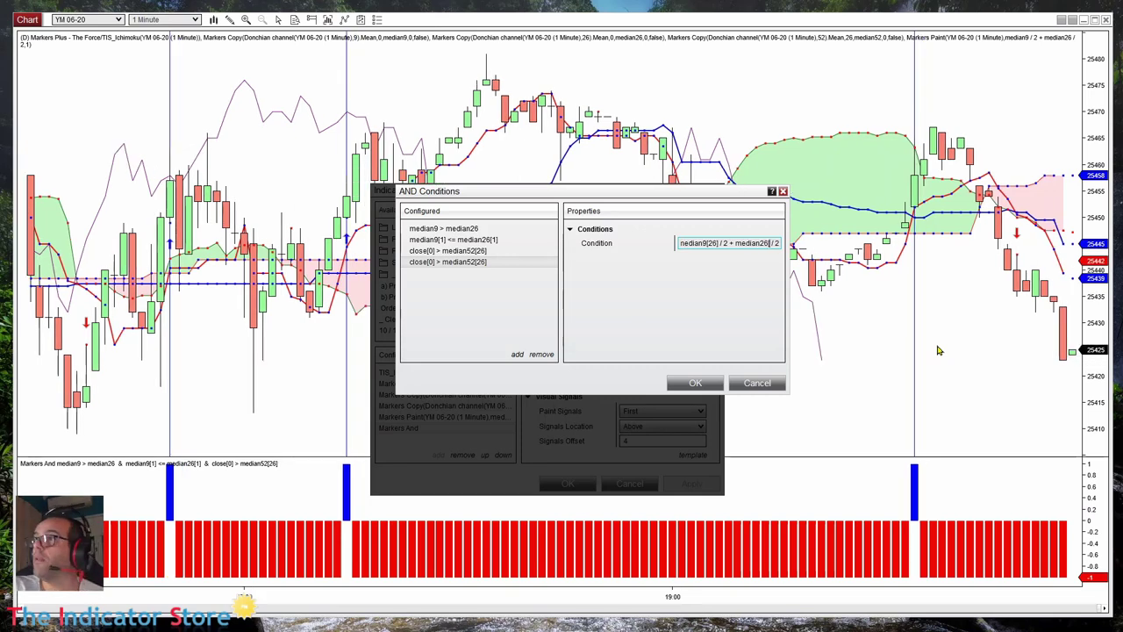
{"action": "type", "text": "26]"}
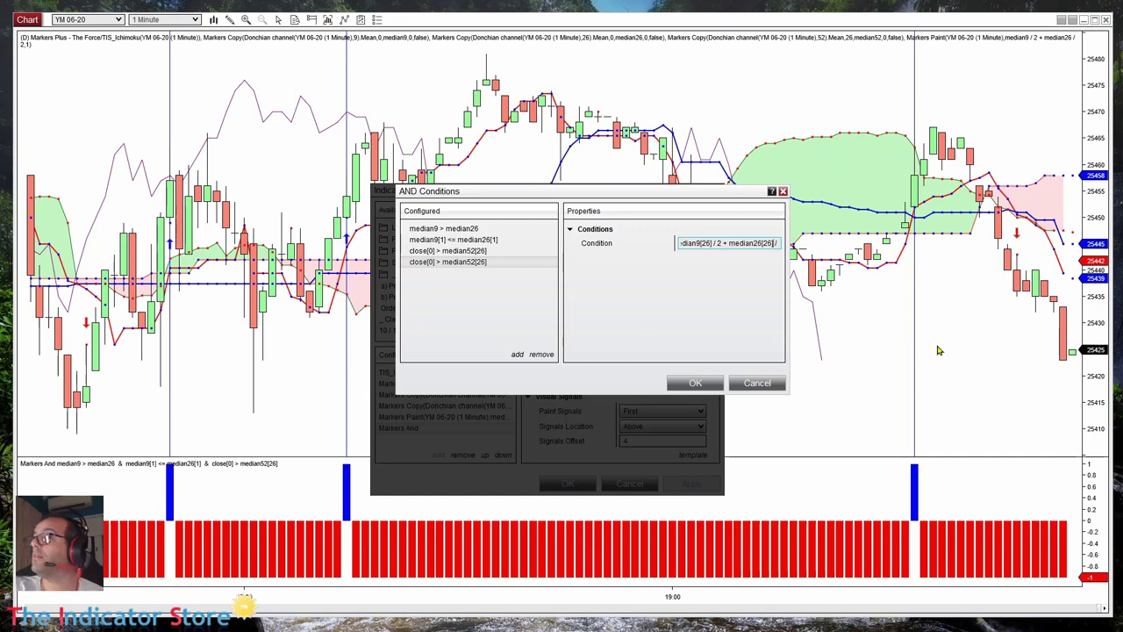
{"action": "key", "text": "End"}
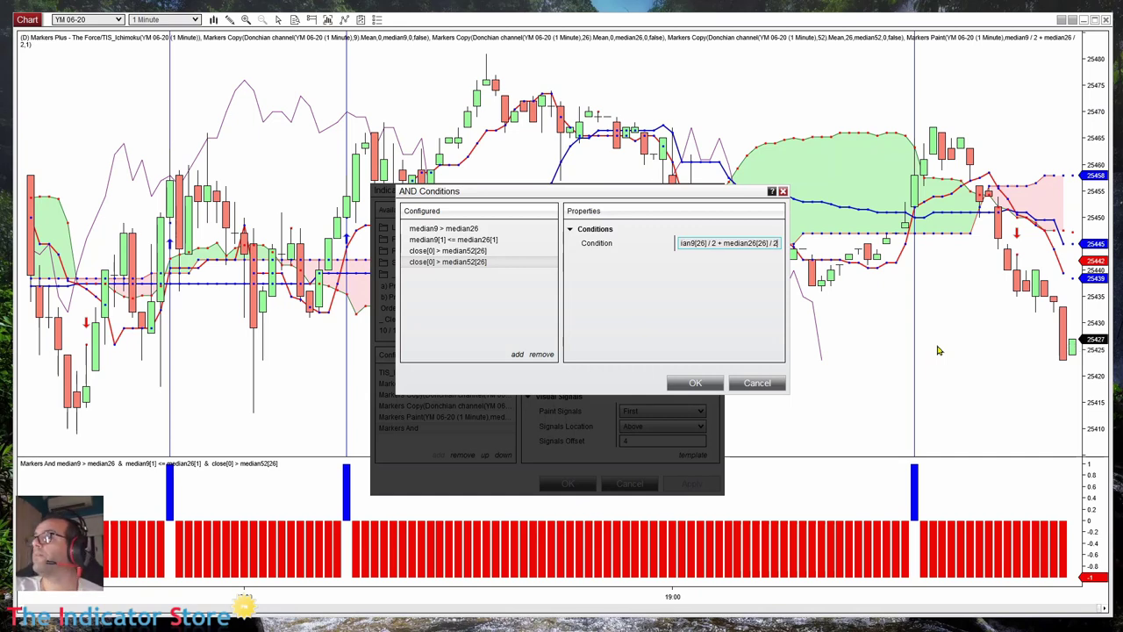
{"action": "left_click", "coordinate": [463, 295]}
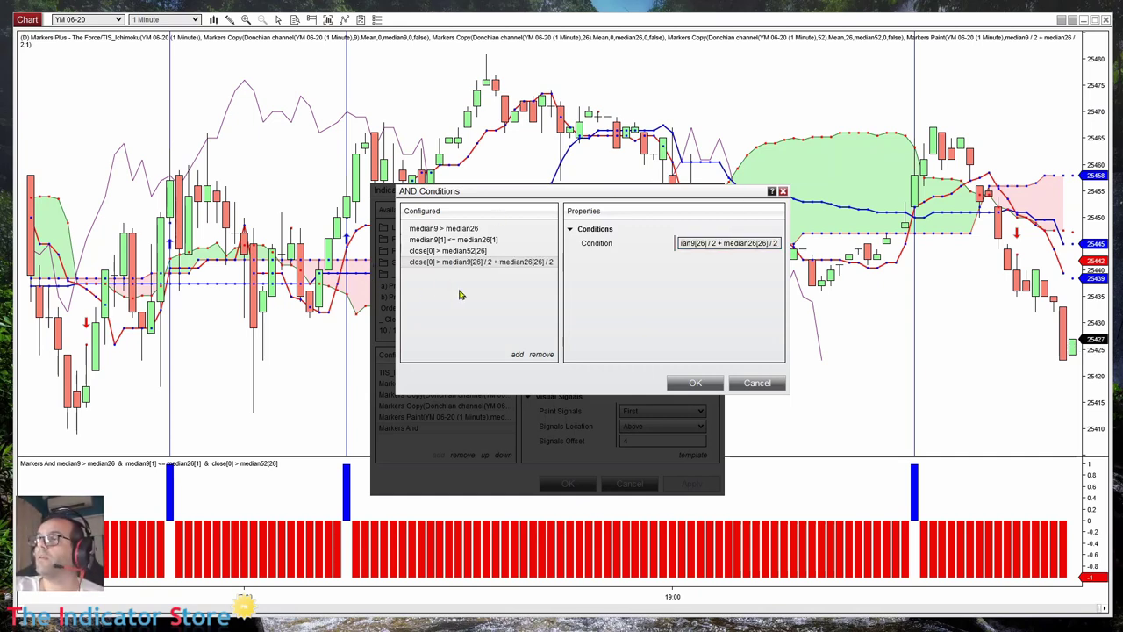
{"action": "left_click", "coordinate": [705, 384]}
{"action": "left_click", "coordinate": [561, 485]}
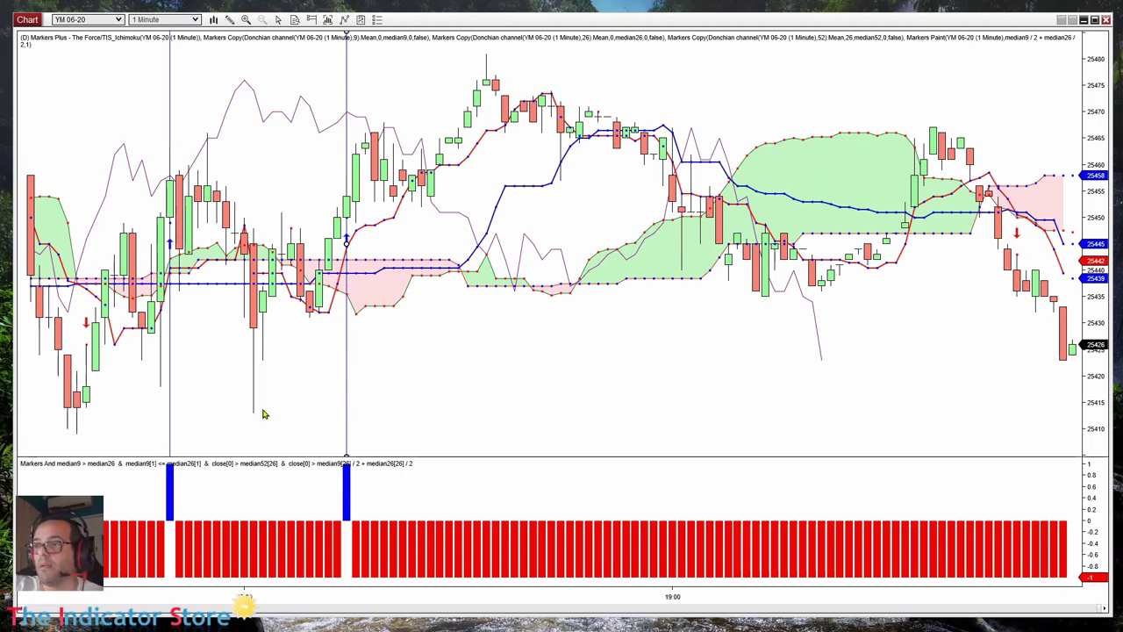
- Examine the Markers And long signals against the Ichimoku cloud across earlier and recent price history
{"action": "scroll", "coordinate": [416, 426], "scroll_direction": "up", "scroll_amount": 5}
{"action": "left_click_drag", "start_coordinate": [416, 426], "coordinate": [471, 424]}
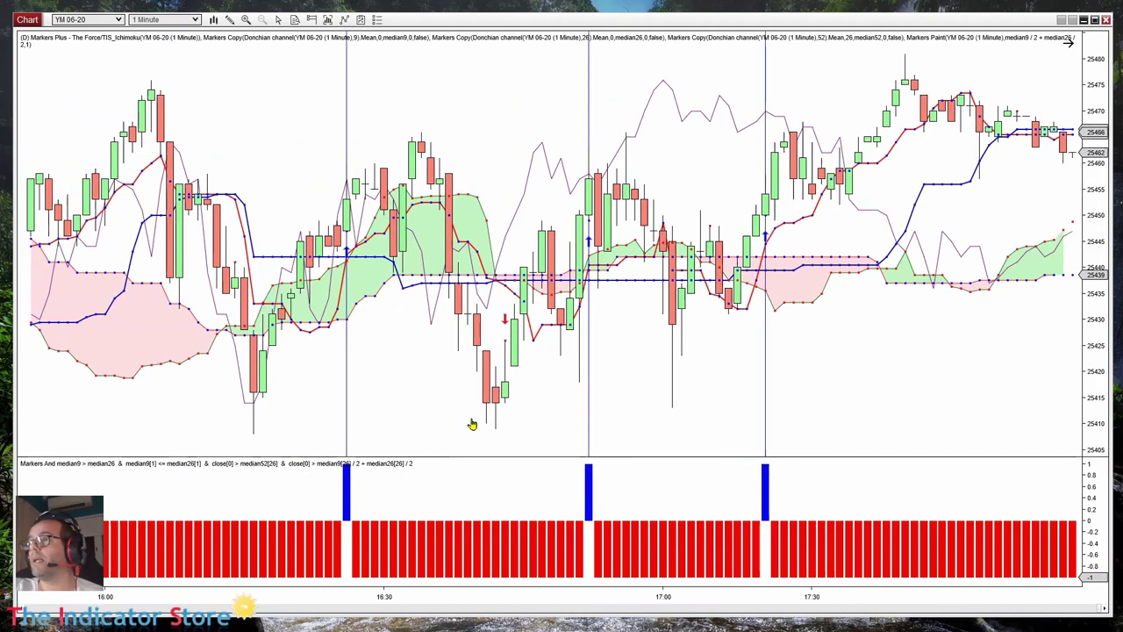
{"action": "left_click_drag", "start_coordinate": [284, 439], "coordinate": [610, 437]}
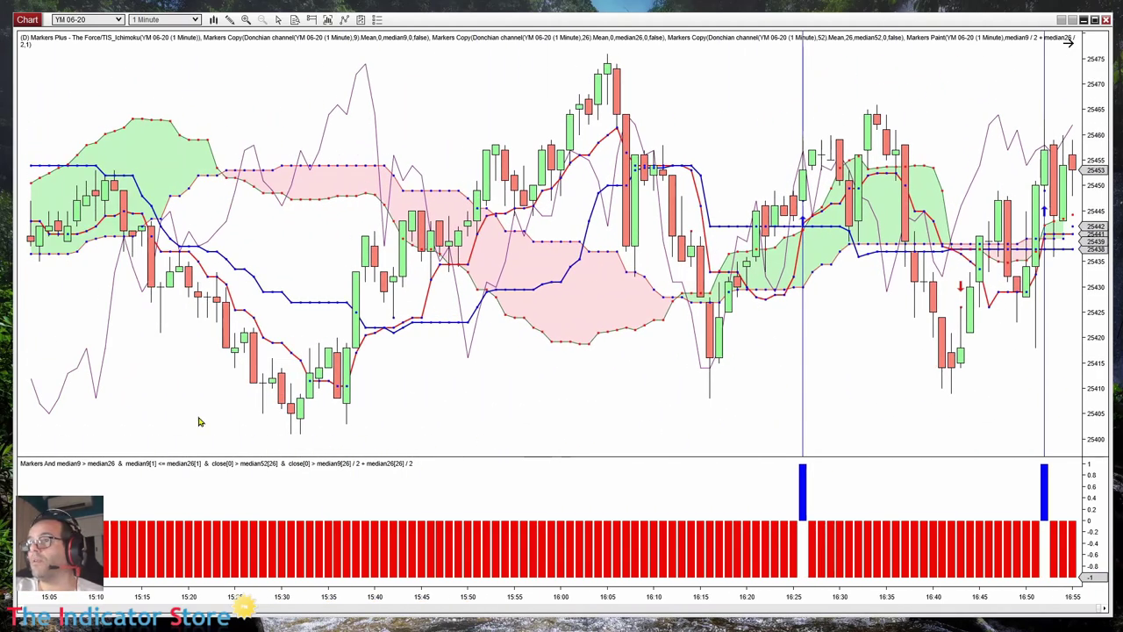
{"action": "left_click_drag", "start_coordinate": [201, 419], "coordinate": [544, 419]}
{"action": "left_click_drag", "start_coordinate": [293, 421], "coordinate": [493, 404]}
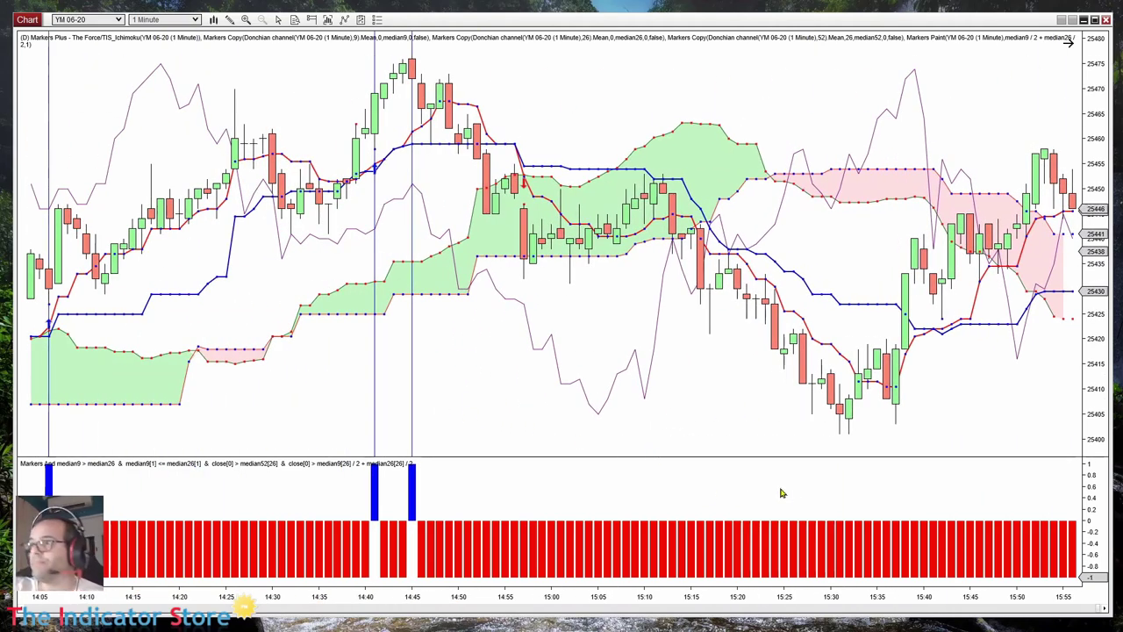
{"action": "left_click_drag", "start_coordinate": [782, 493], "coordinate": [326, 471]}
{"action": "left_click_drag", "start_coordinate": [810, 419], "coordinate": [624, 369]}
{"action": "left_click_drag", "start_coordinate": [769, 401], "coordinate": [605, 386]}
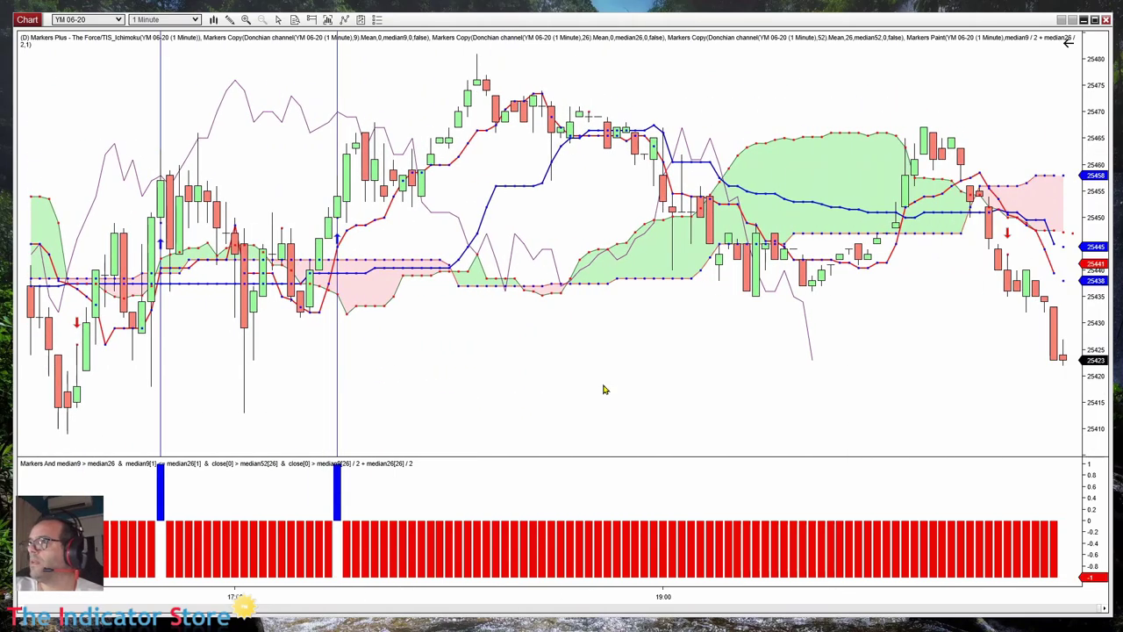
{"action": "left_click_drag", "start_coordinate": [519, 396], "coordinate": [785, 411]}
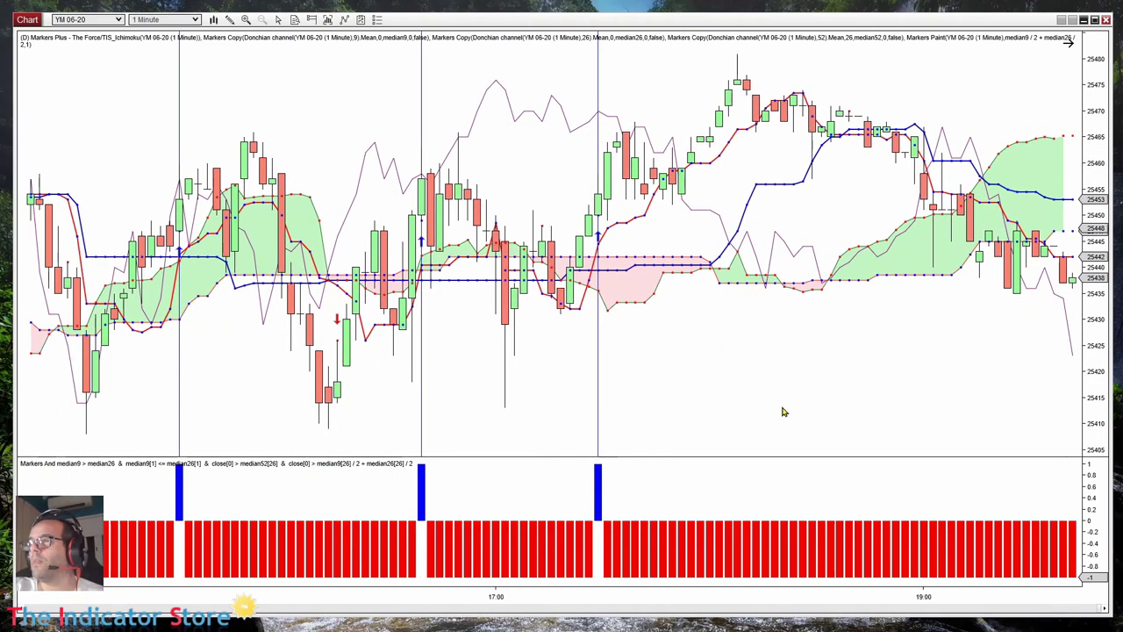
- Duplicate the Markers And indicator on the same chart by copying and pasting it
{"action": "right_click", "coordinate": [504, 498]}
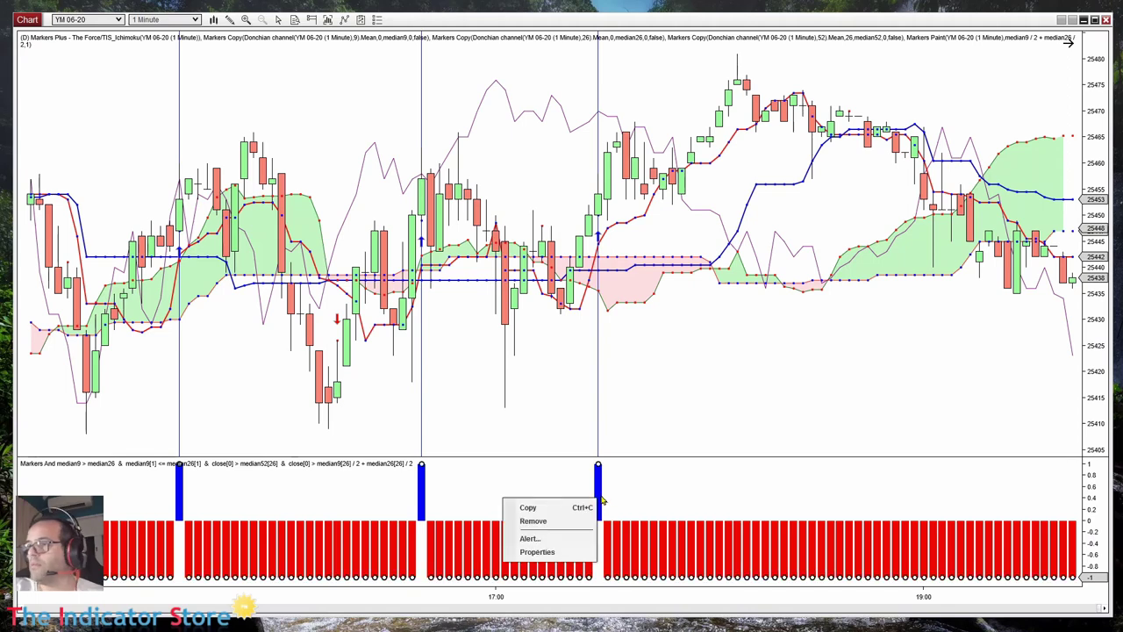
{"action": "left_click", "coordinate": [550, 512]}
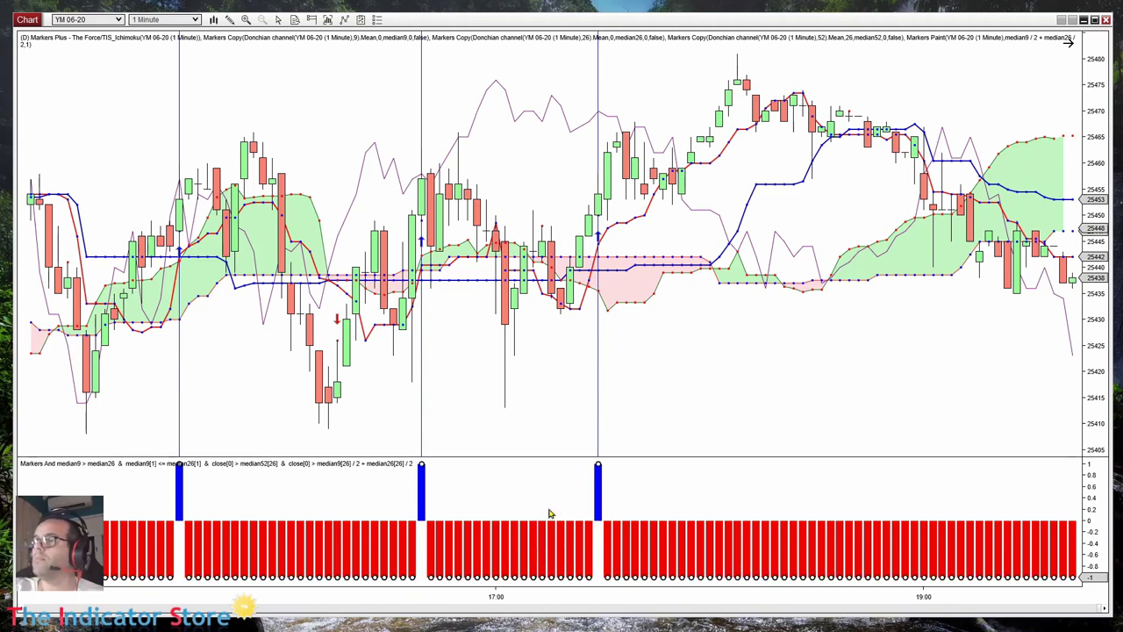
{"action": "right_click", "coordinate": [693, 353]}
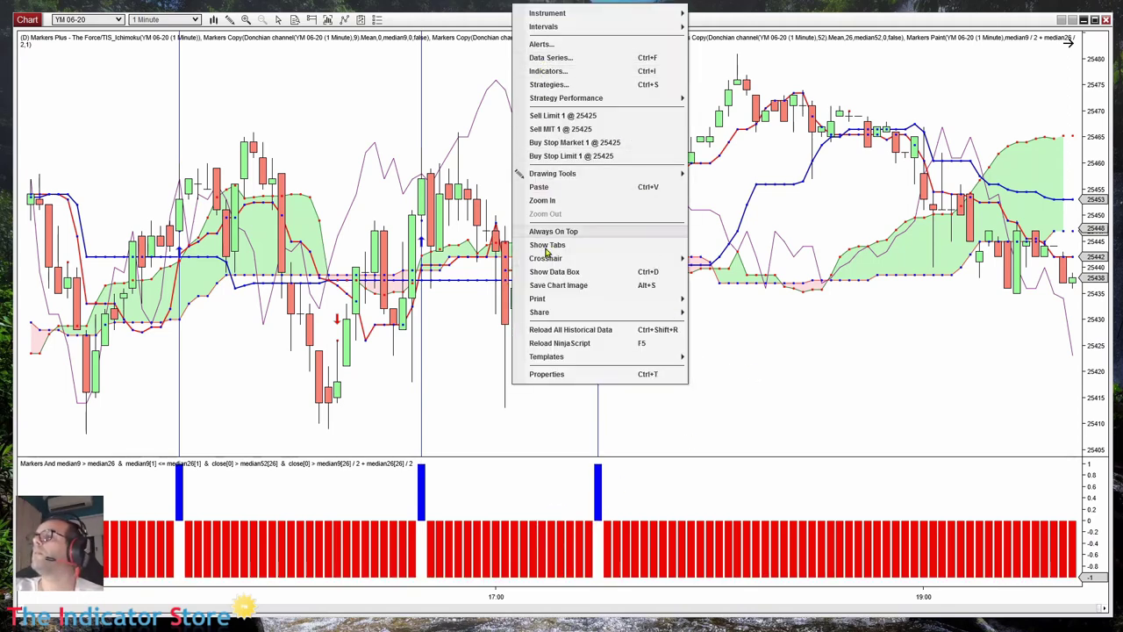
{"action": "left_click", "coordinate": [539, 187]}
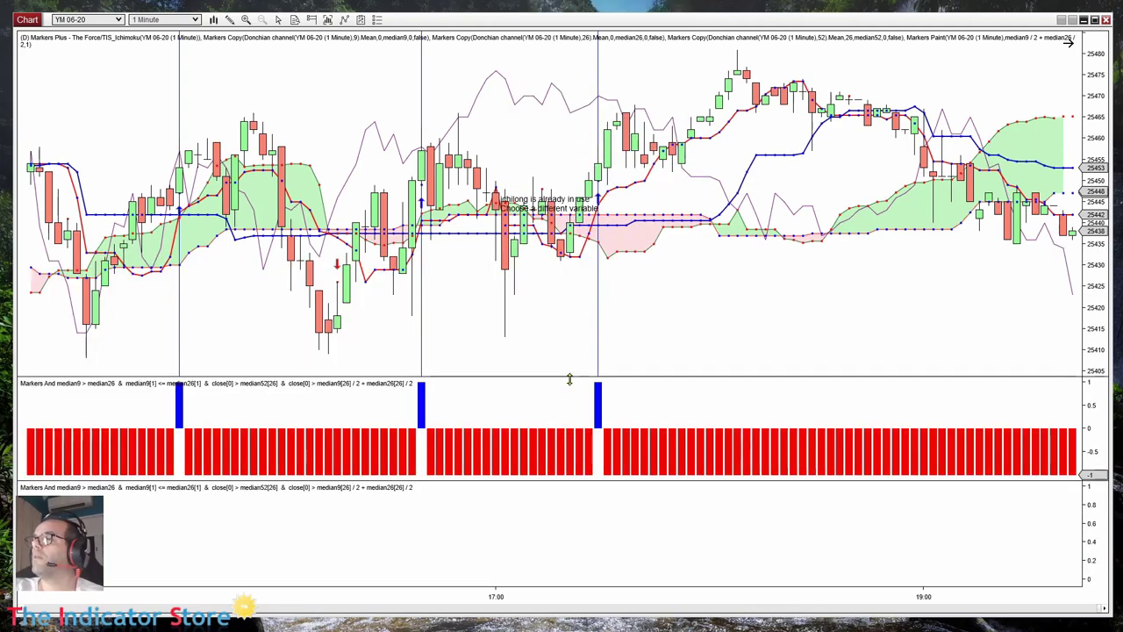
{"action": "left_click_drag", "start_coordinate": [697, 316], "coordinate": [559, 253]}
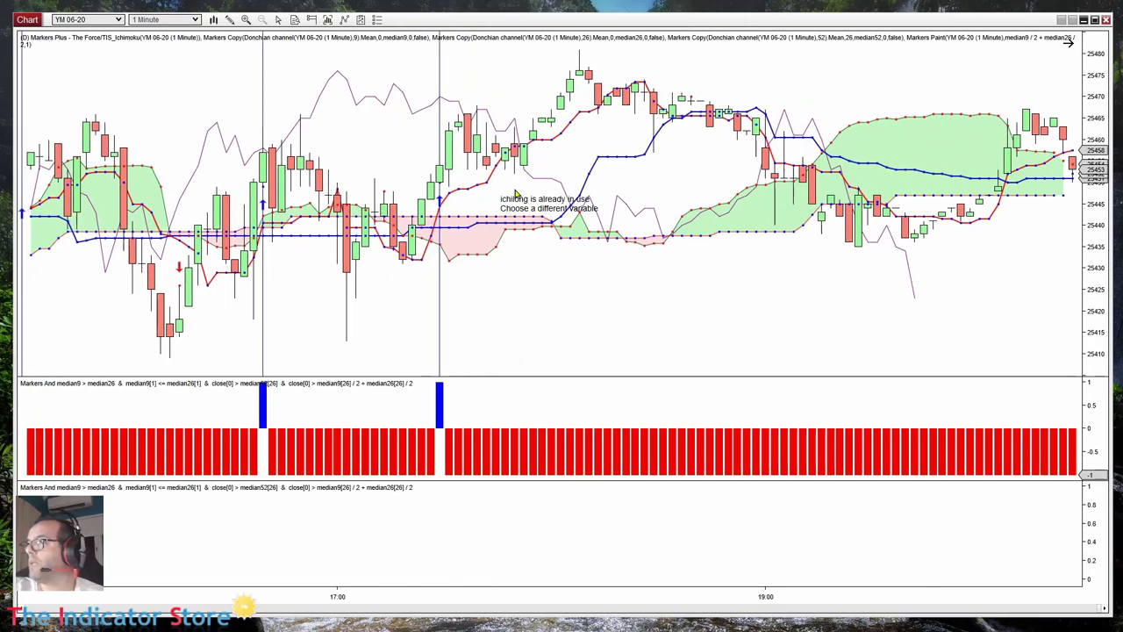
- Open the settings of the duplicated Markers And indicator and set its Result Name to ichishort
{"action": "left_click", "coordinate": [507, 447]}
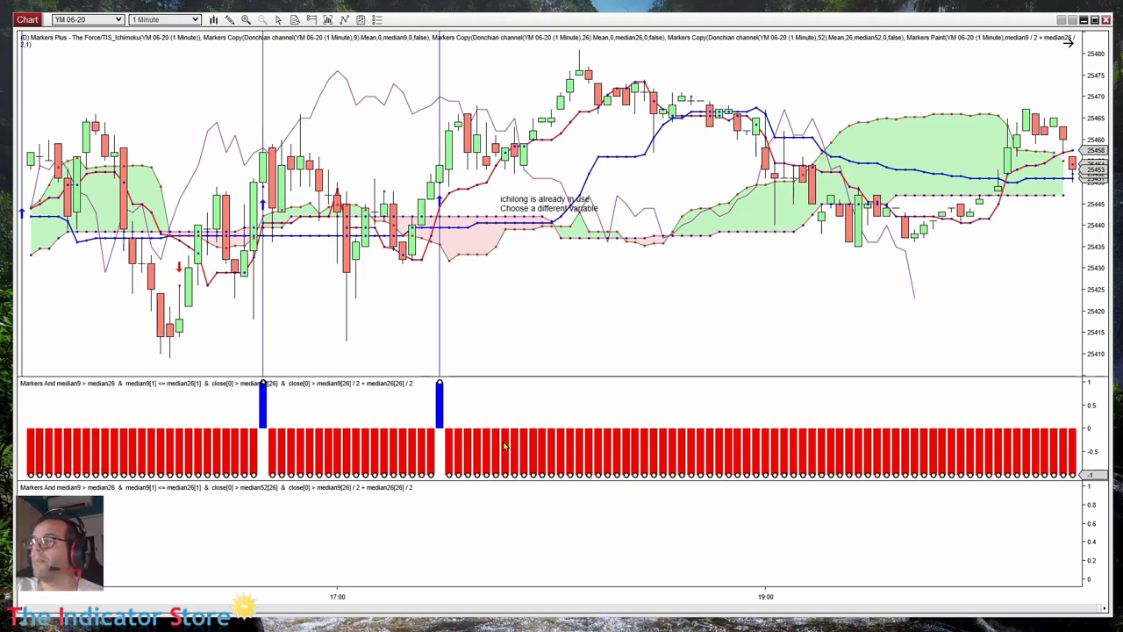
{"action": "double_click", "coordinate": [506, 447]}
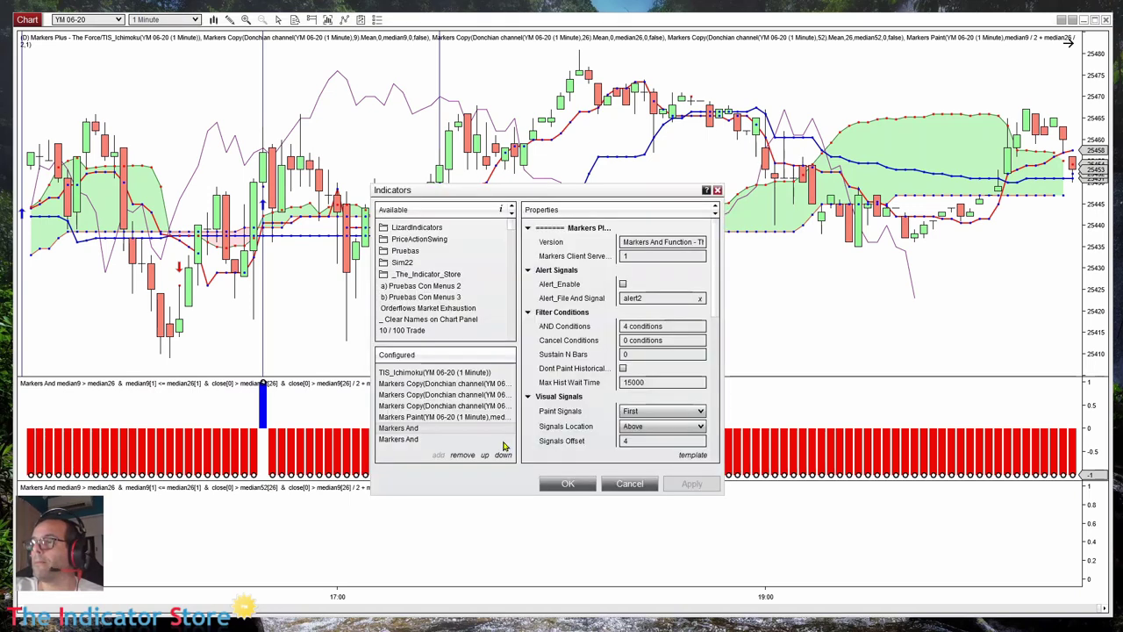
{"action": "left_click", "coordinate": [407, 439]}
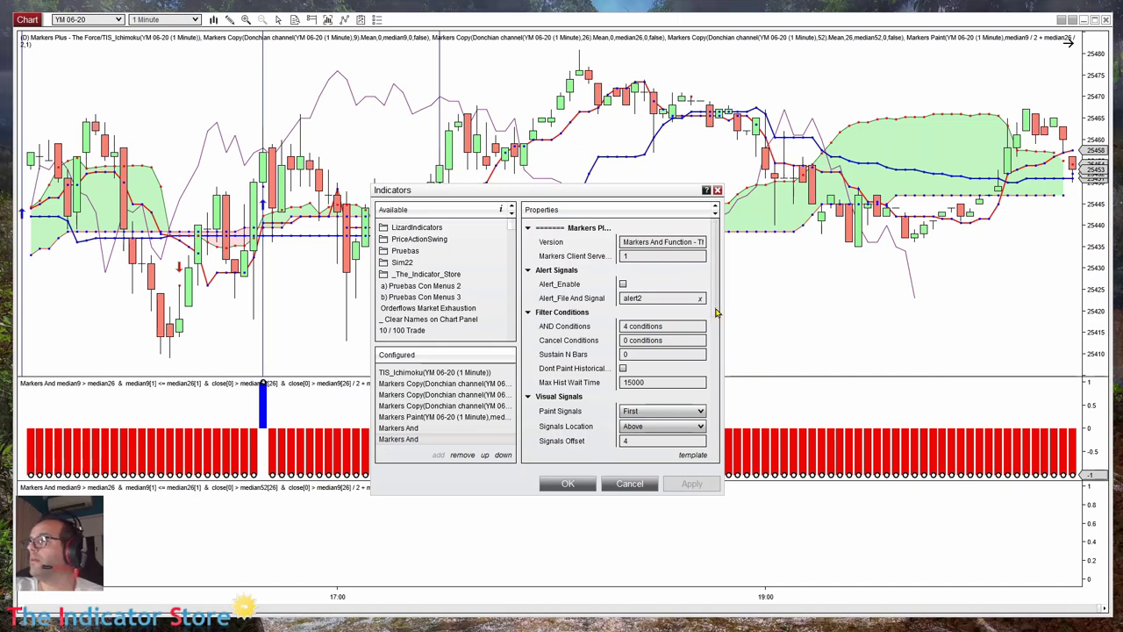
{"action": "scroll", "coordinate": [709, 372], "scroll_direction": "down", "scroll_amount": 3}
{"action": "scroll", "coordinate": [709, 372], "scroll_direction": "down", "scroll_amount": 1}
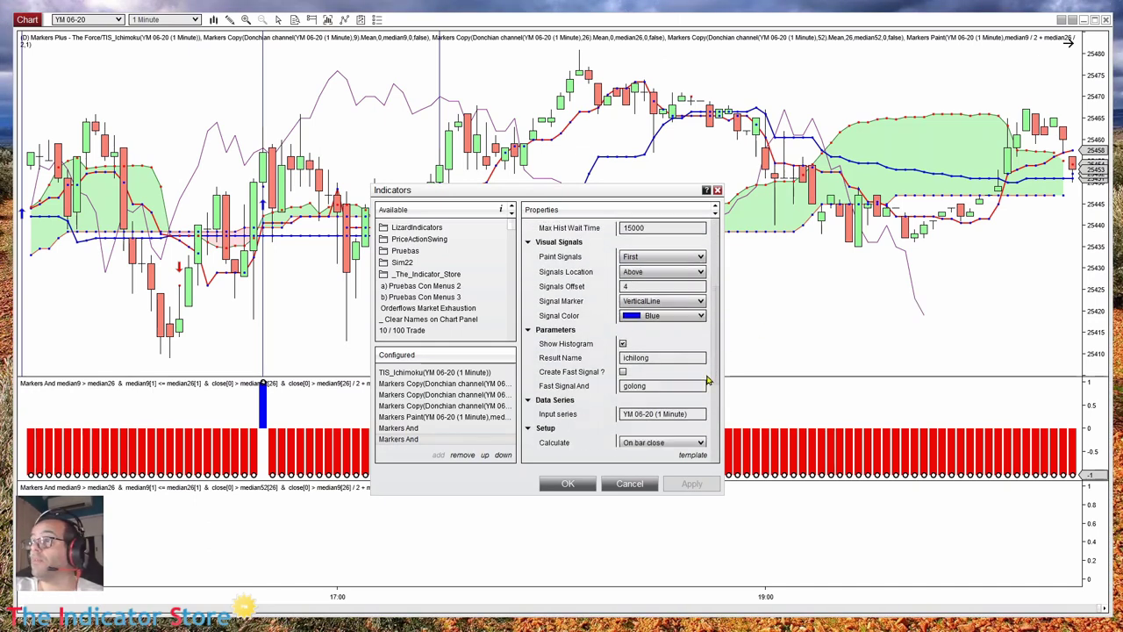
{"action": "left_click", "coordinate": [662, 358]}
{"action": "key", "text": "BackSpace"}
{"action": "key", "text": "BackSpace"}
{"action": "key", "text": "BackSpace"}
{"action": "key", "text": "BackSpace"}
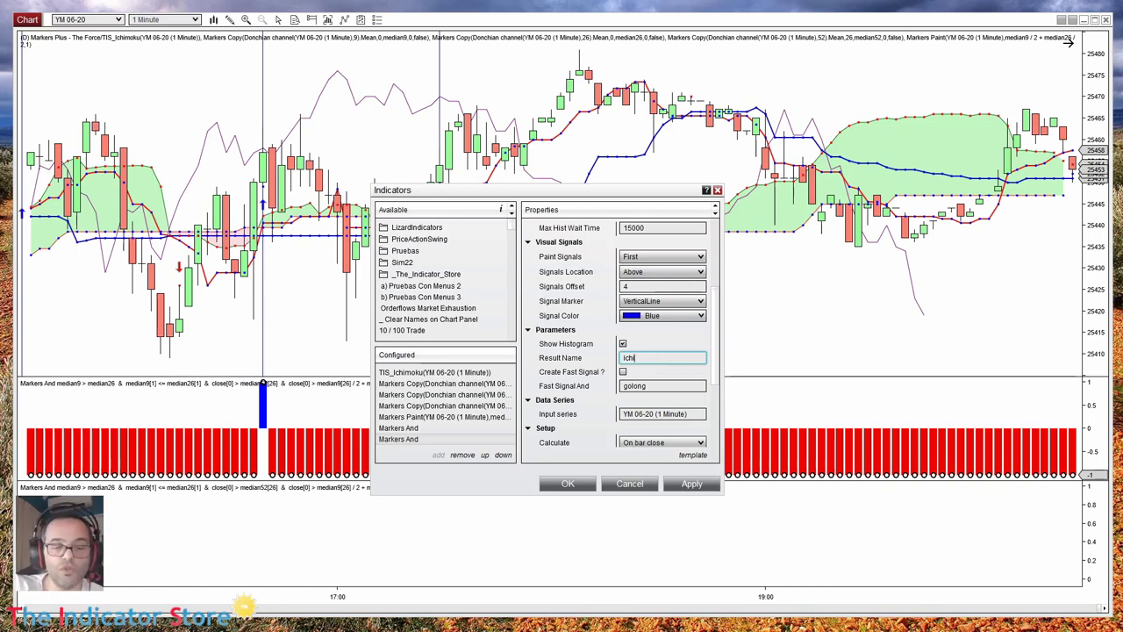
{"action": "type", "text": "short"}
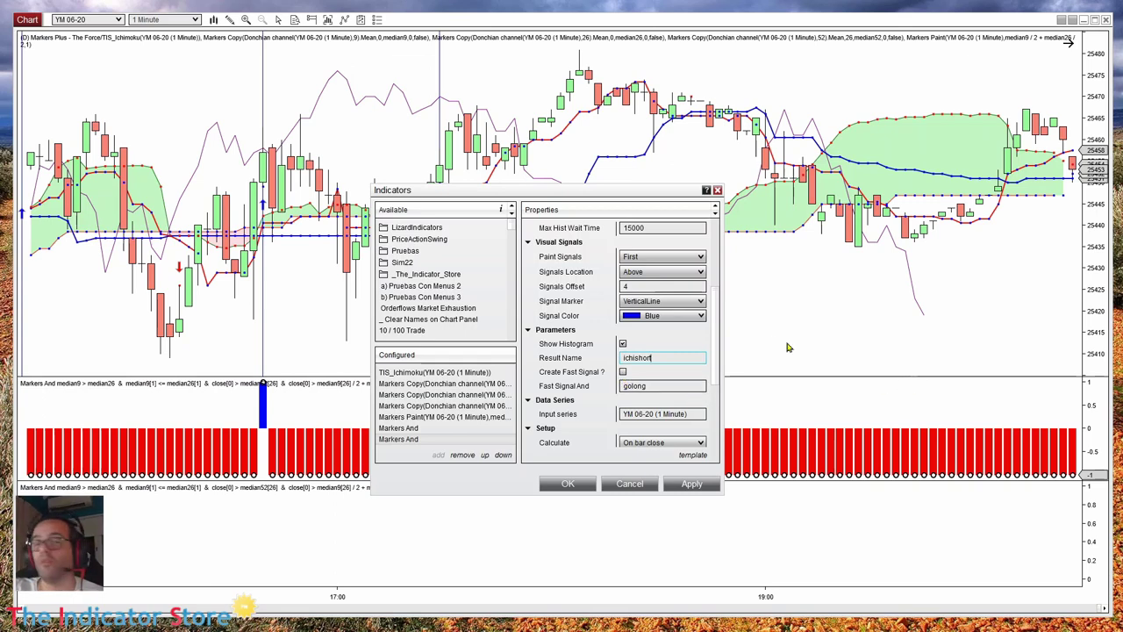
- Set the Signal Color of the duplicated Markers And indicator to red
{"action": "left_click", "coordinate": [654, 316]}
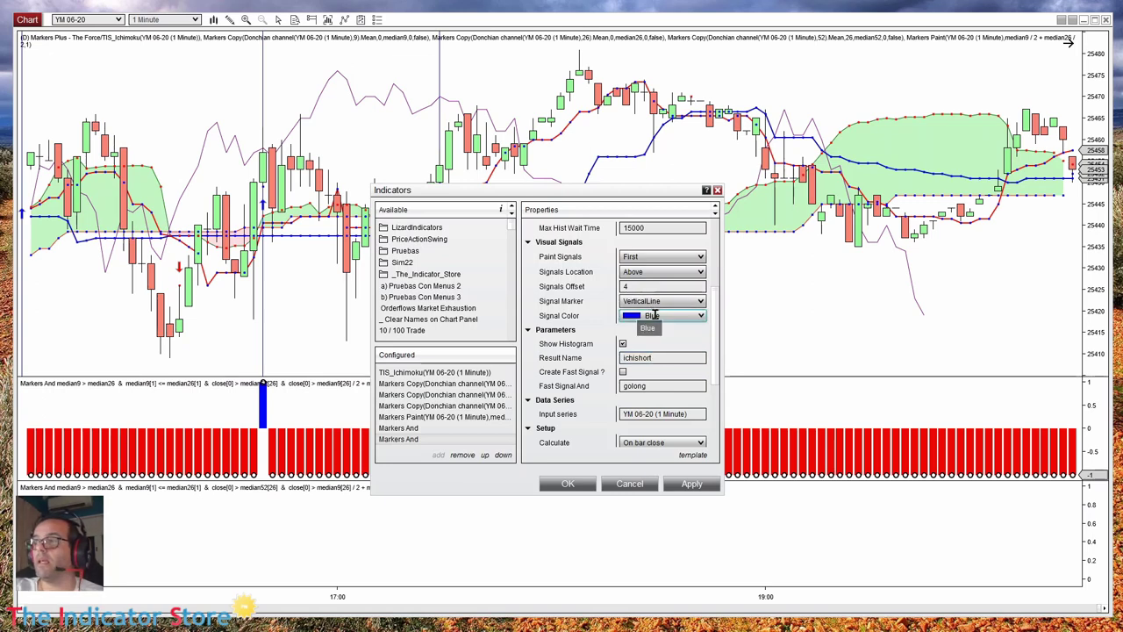
{"action": "key", "text": "r"}
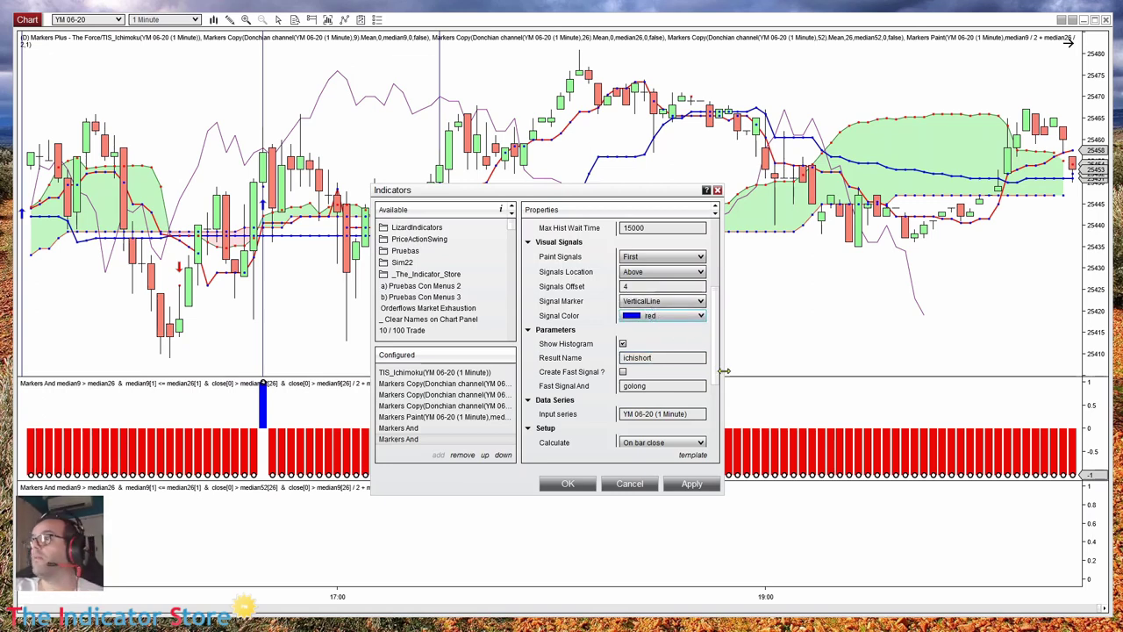
{"action": "scroll", "coordinate": [700, 339], "scroll_direction": "up", "scroll_amount": 4}
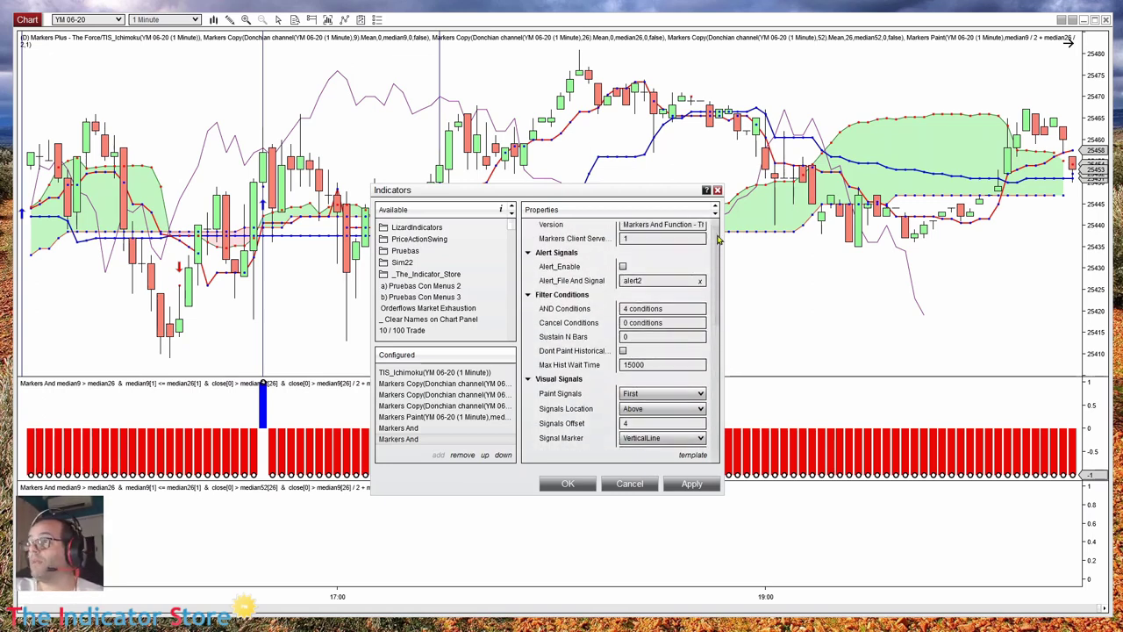
- Reverse the first two AND conditions of the duplicated Markers And indicator to median9 < median26 and median9[1] >= median26[1]
{"action": "left_click", "coordinate": [641, 327]}
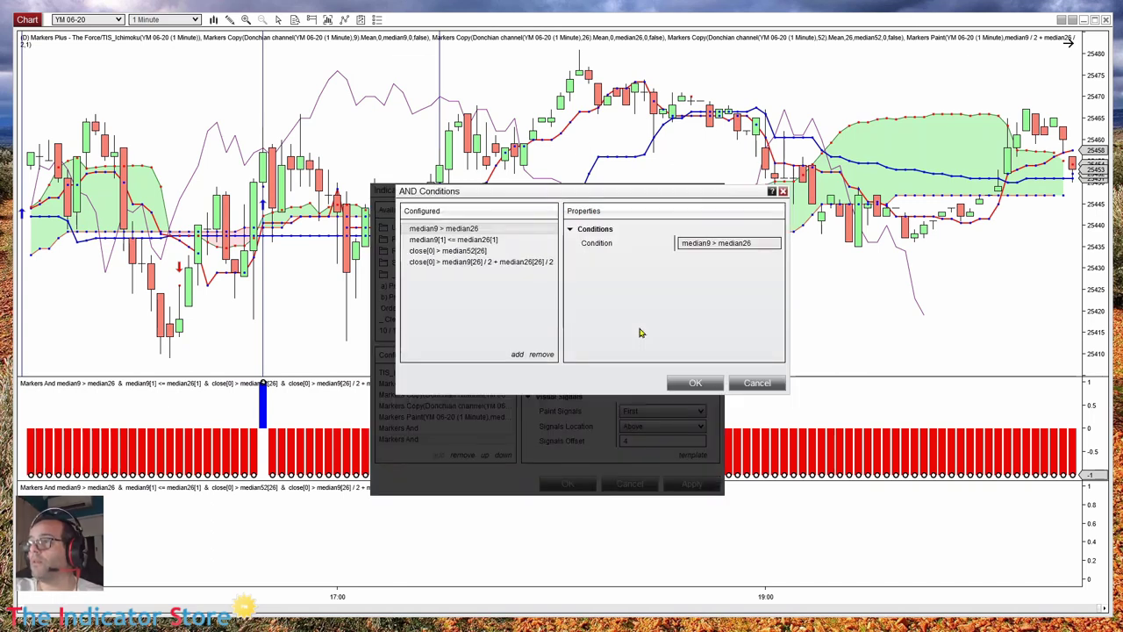
{"action": "left_click", "coordinate": [437, 241]}
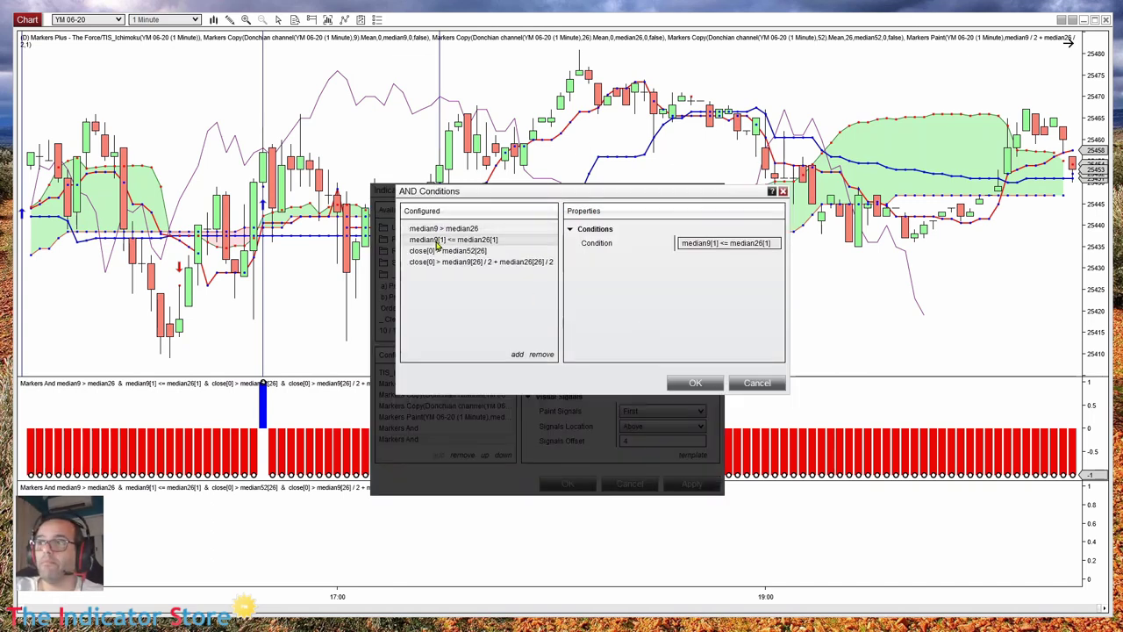
{"action": "left_click", "coordinate": [437, 251]}
{"action": "left_click", "coordinate": [437, 261]}
{"action": "left_click", "coordinate": [441, 230]}
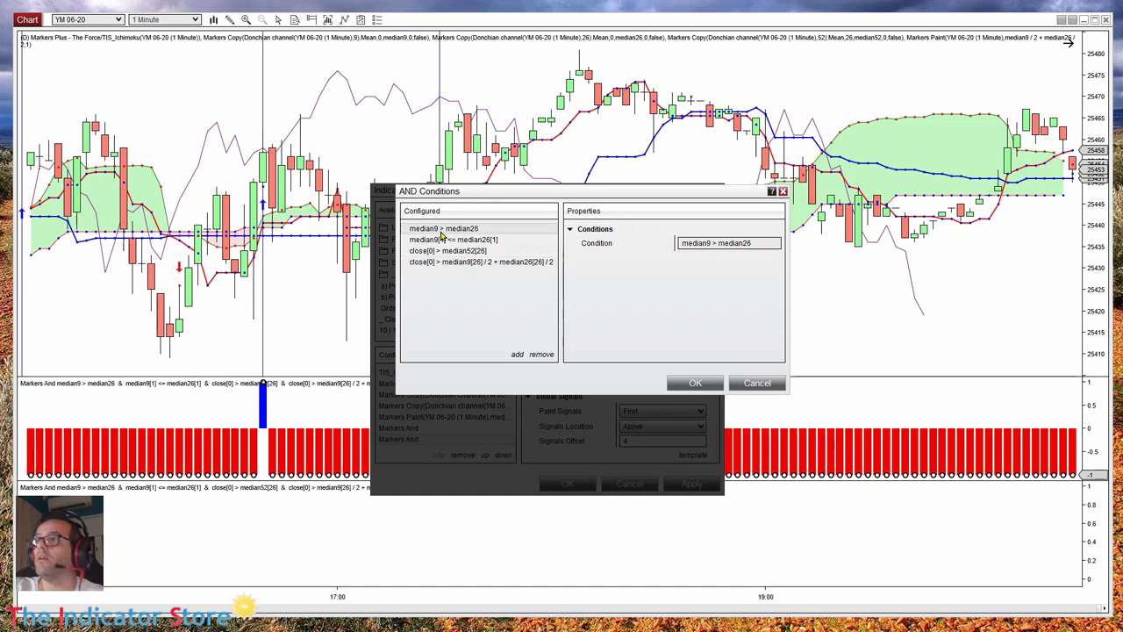
{"action": "left_click", "coordinate": [715, 244]}
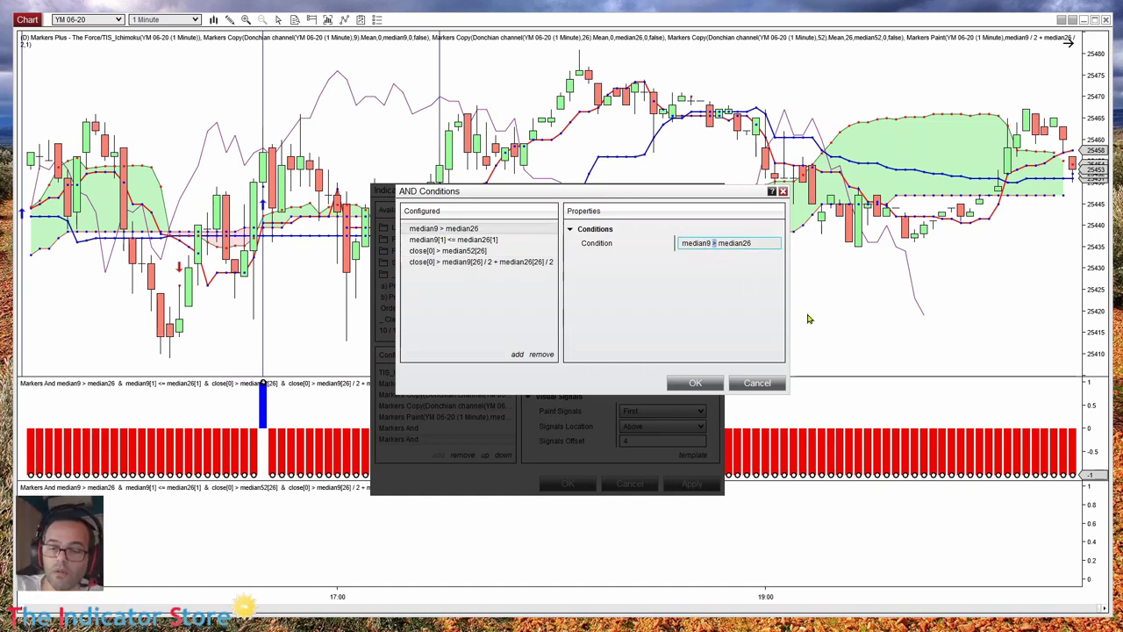
{"action": "type", "text": "<"}
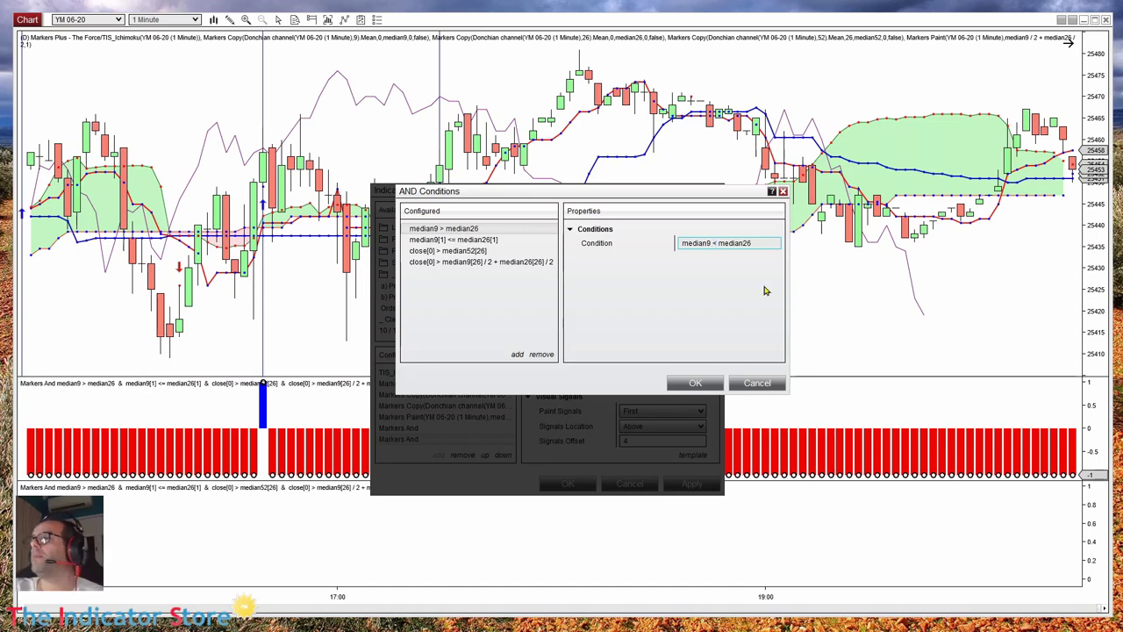
{"action": "left_click", "coordinate": [446, 243]}
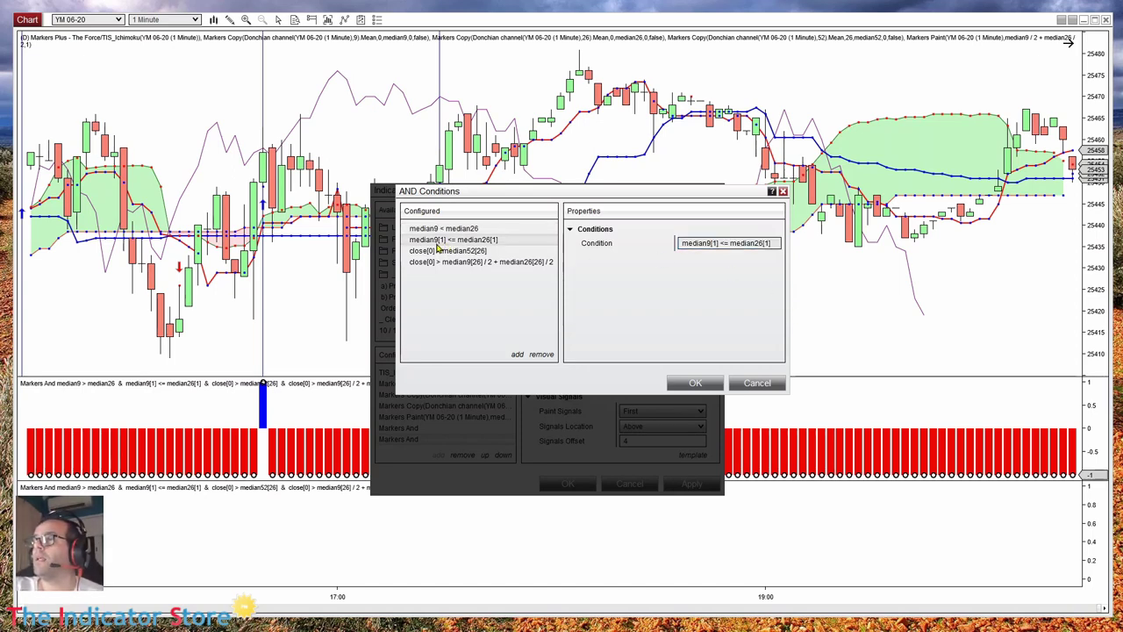
{"action": "left_click", "coordinate": [726, 243]}
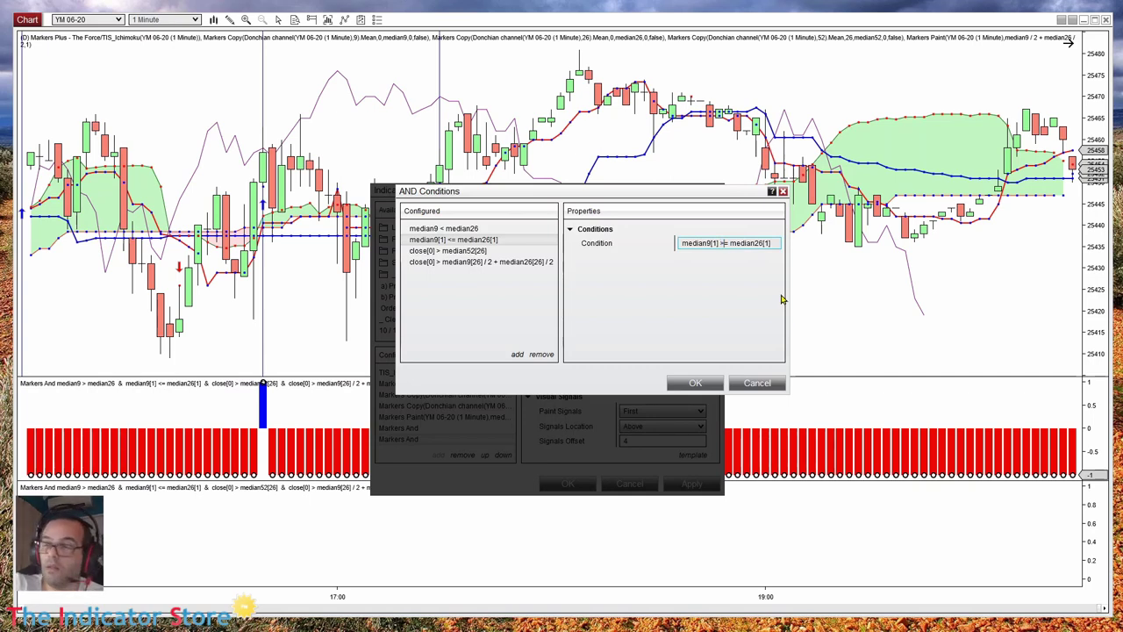
- Change the remaining AND conditions to close[0] < median52[26] and close[0] < median9[26] / 2 + median26[26] / 2, and apply the indicator settings
{"action": "left_click", "coordinate": [466, 252]}
{"action": "left_click", "coordinate": [694, 243]}
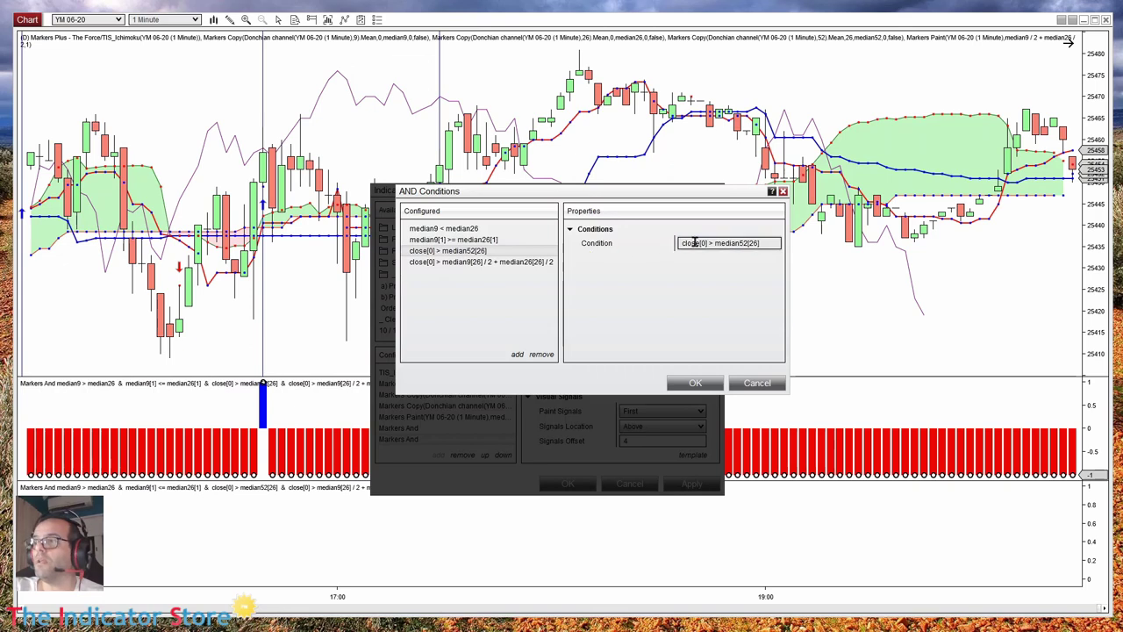
{"action": "double_click", "coordinate": [710, 243]}
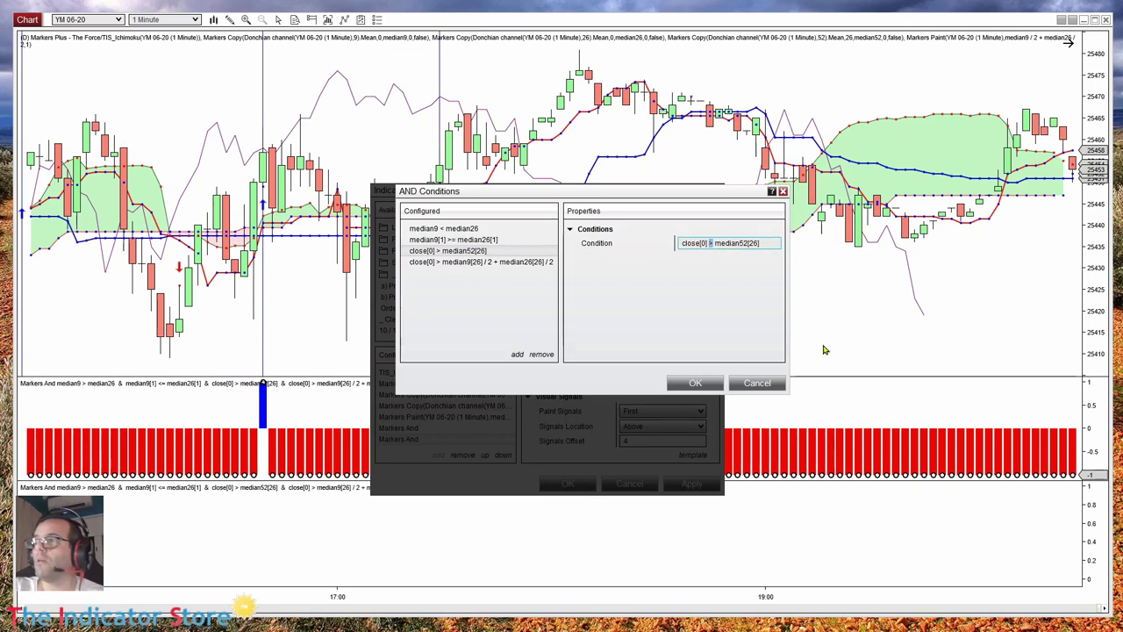
{"action": "type", "text": "<"}
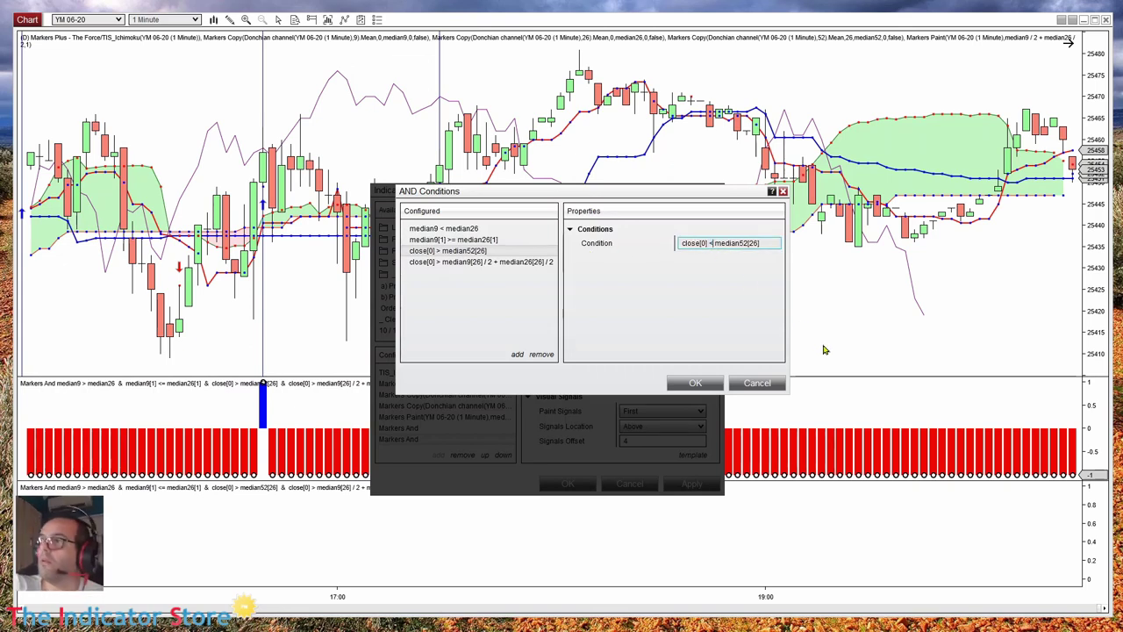
{"action": "left_click", "coordinate": [461, 263]}
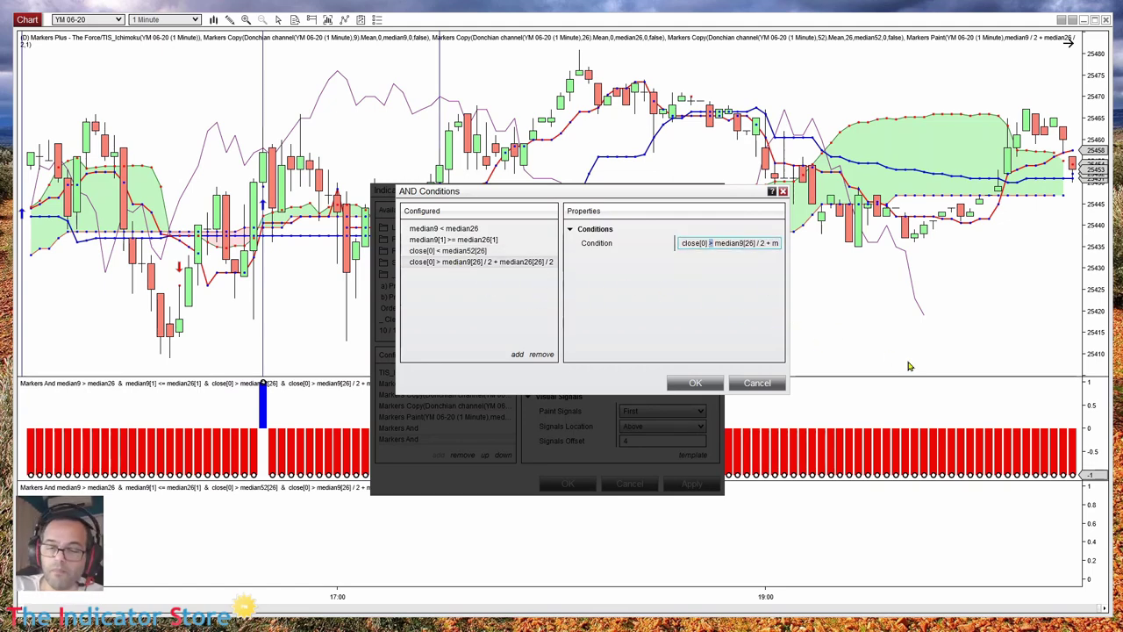
{"action": "left_click", "coordinate": [743, 245]}
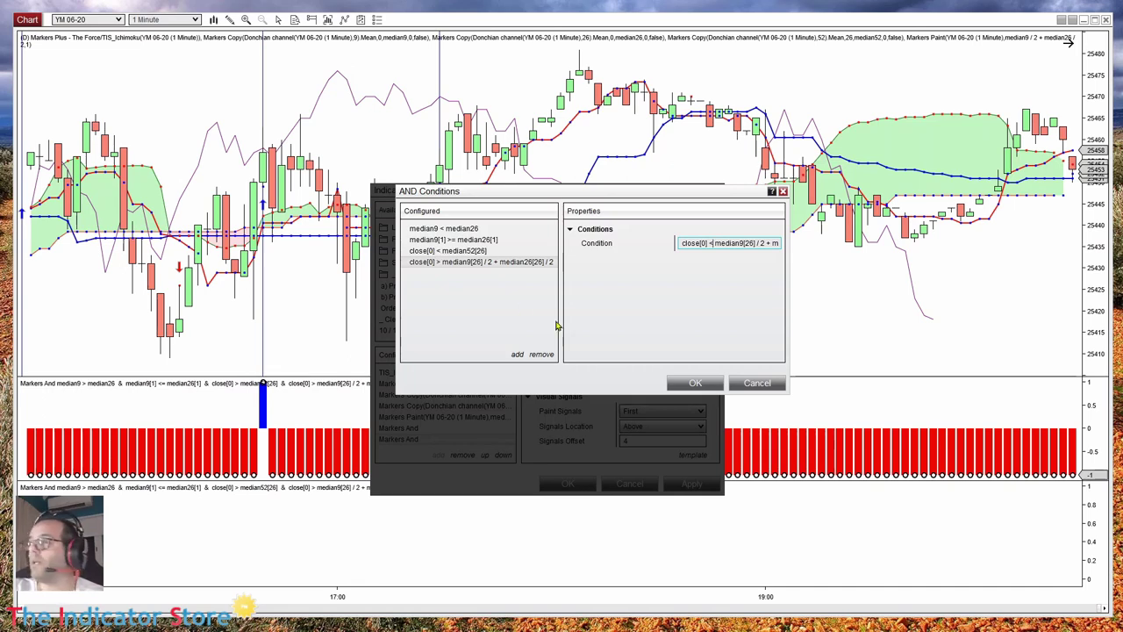
{"action": "left_click", "coordinate": [698, 383]}
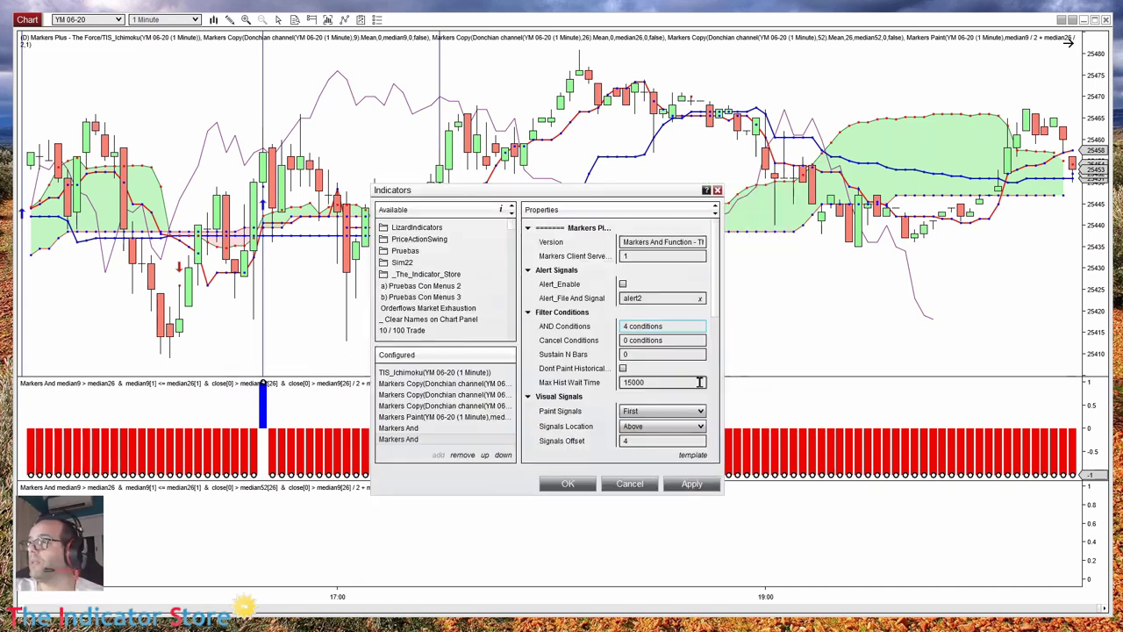
{"action": "left_click", "coordinate": [566, 484]}
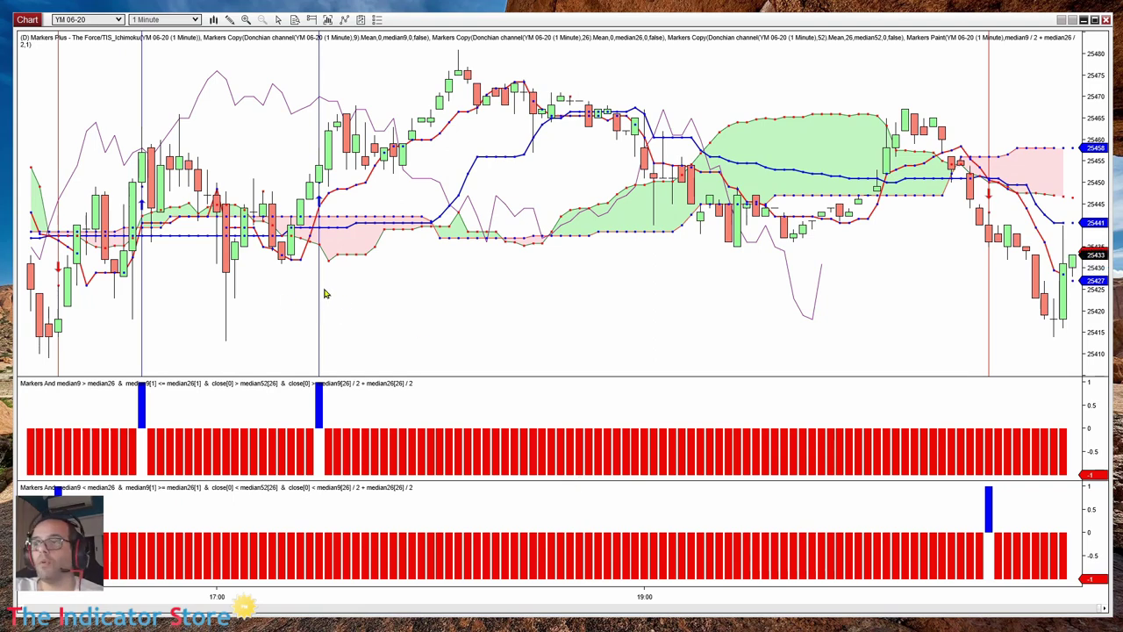
- Examine the long and short Markers And signals against the Ichimoku cloud back through earlier price history
{"action": "scroll", "coordinate": [171, 333], "scroll_direction": "up", "scroll_amount": 4}
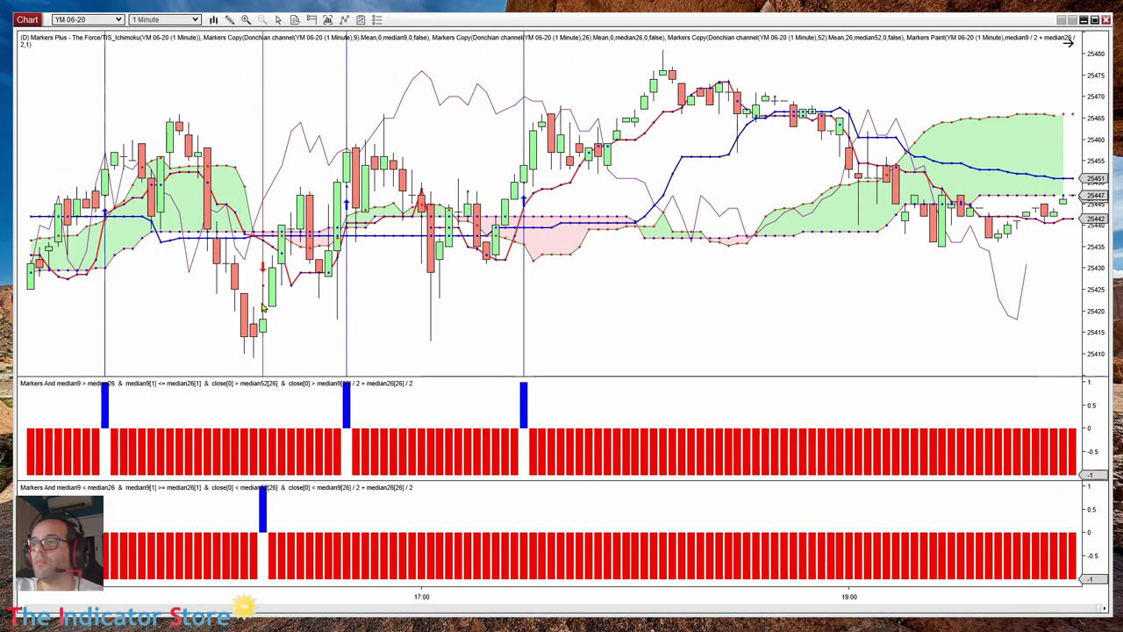
{"action": "scroll", "coordinate": [166, 331], "scroll_direction": "up", "scroll_amount": 3}
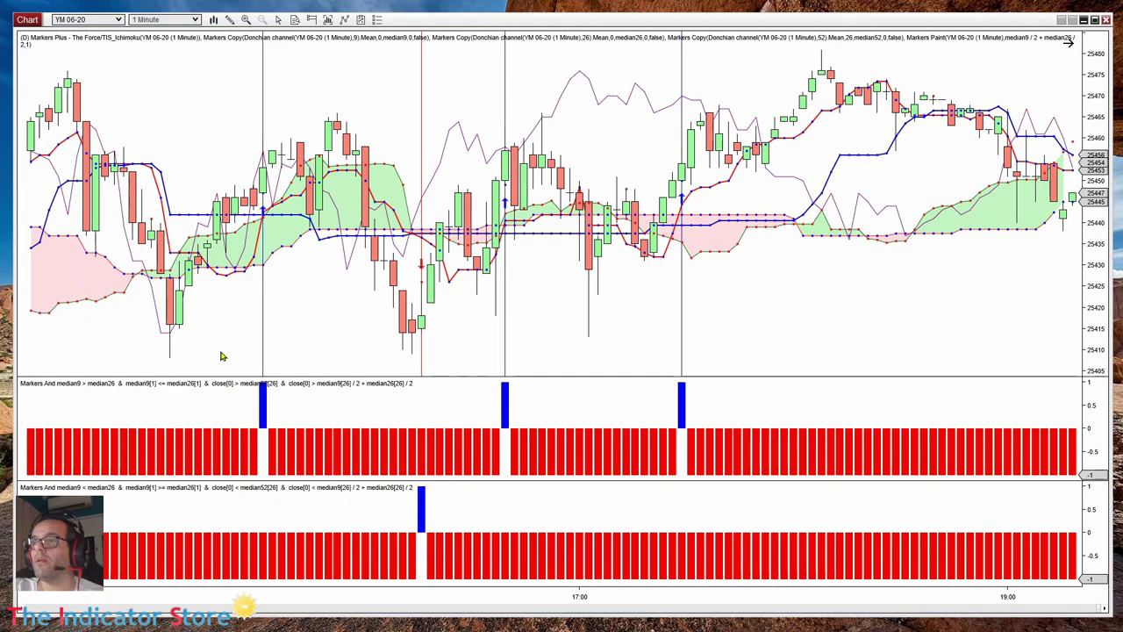
{"action": "scroll", "coordinate": [220, 353], "scroll_direction": "up", "scroll_amount": 7}
{"action": "scroll", "coordinate": [368, 358], "scroll_direction": "up", "scroll_amount": 6}
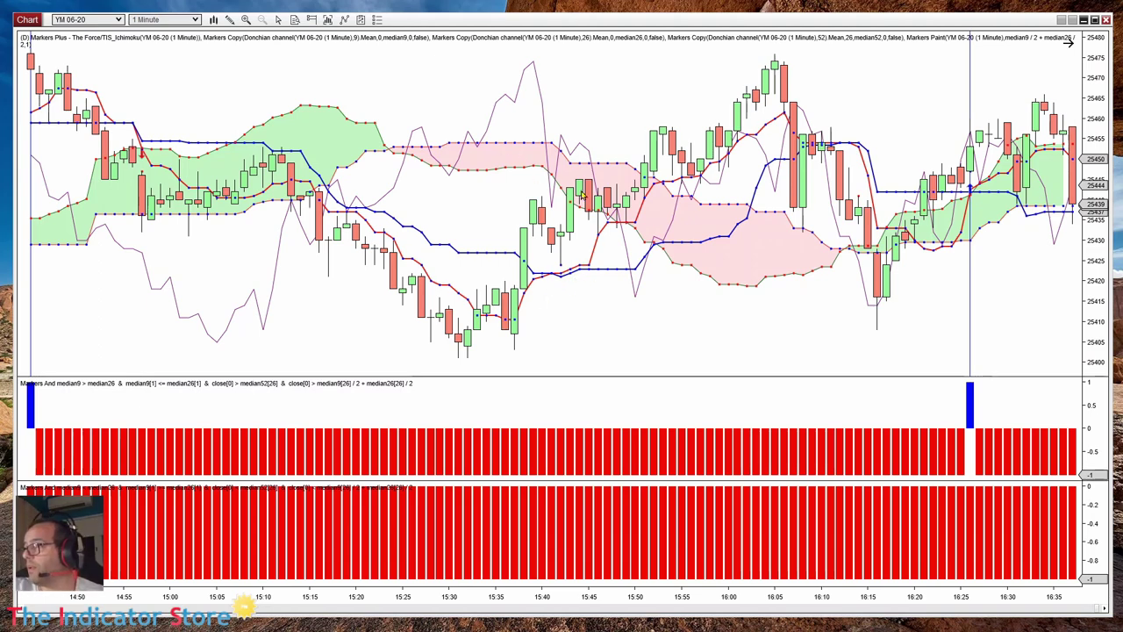
{"action": "scroll", "coordinate": [324, 349], "scroll_direction": "up", "scroll_amount": 5}
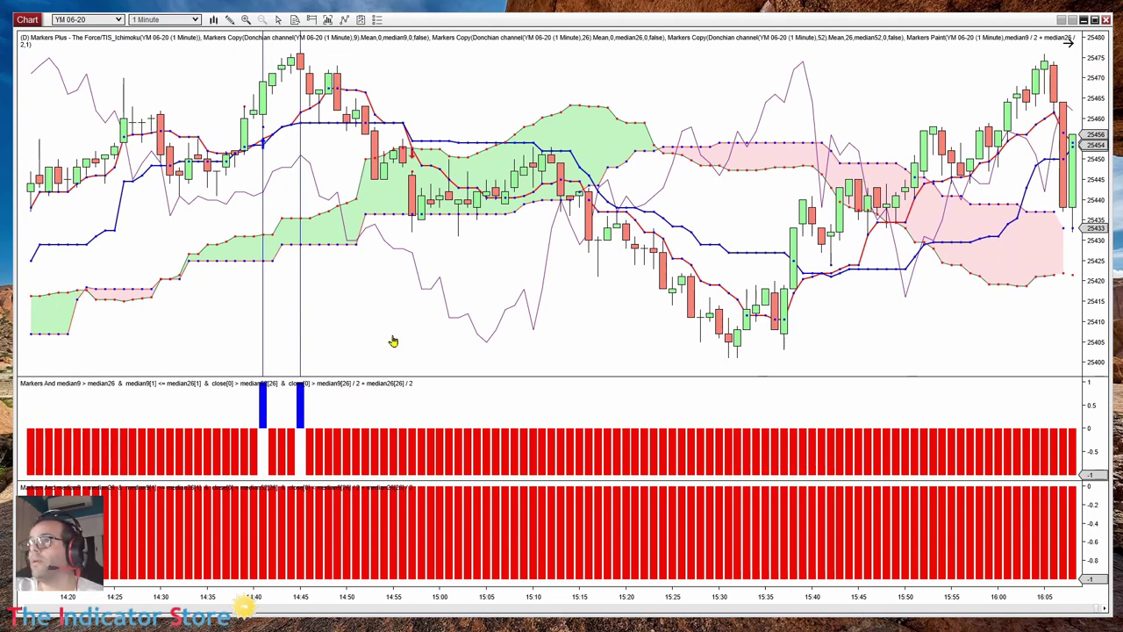
{"action": "scroll", "coordinate": [394, 339], "scroll_direction": "up", "scroll_amount": 3}
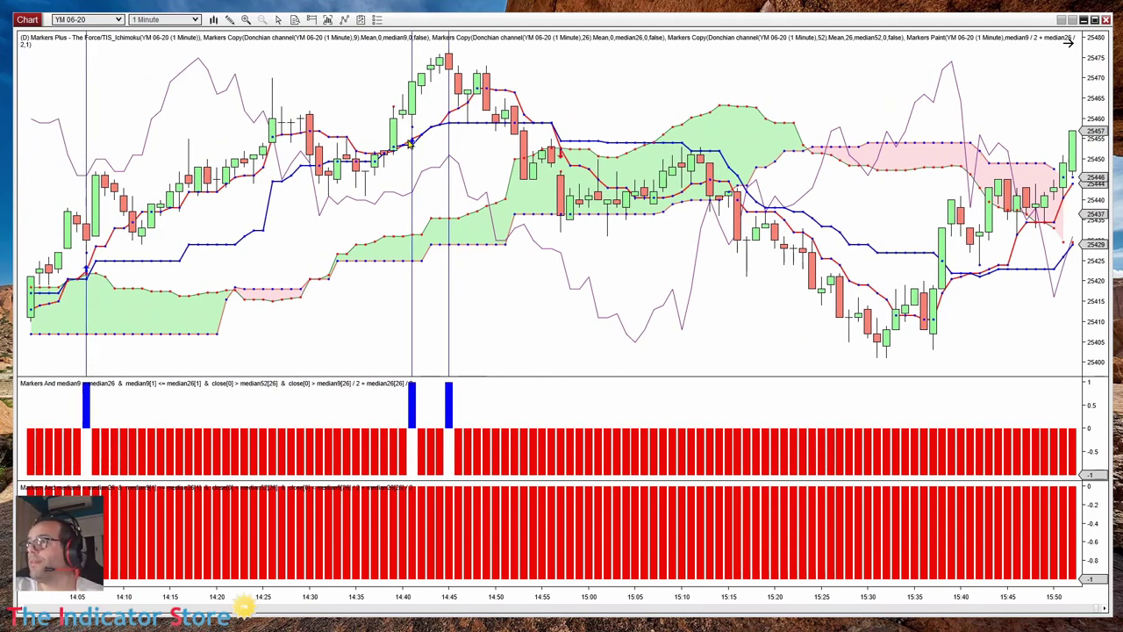
{"action": "scroll", "coordinate": [466, 307], "scroll_direction": "up", "scroll_amount": 1}
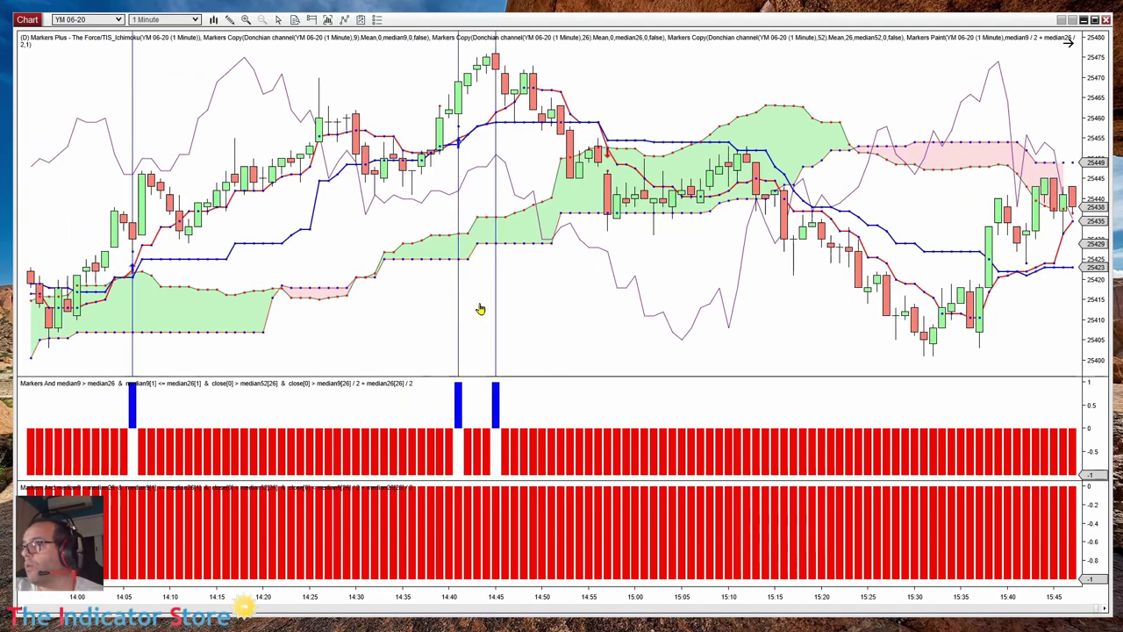
{"action": "scroll", "coordinate": [480, 309], "scroll_direction": "up", "scroll_amount": 1}
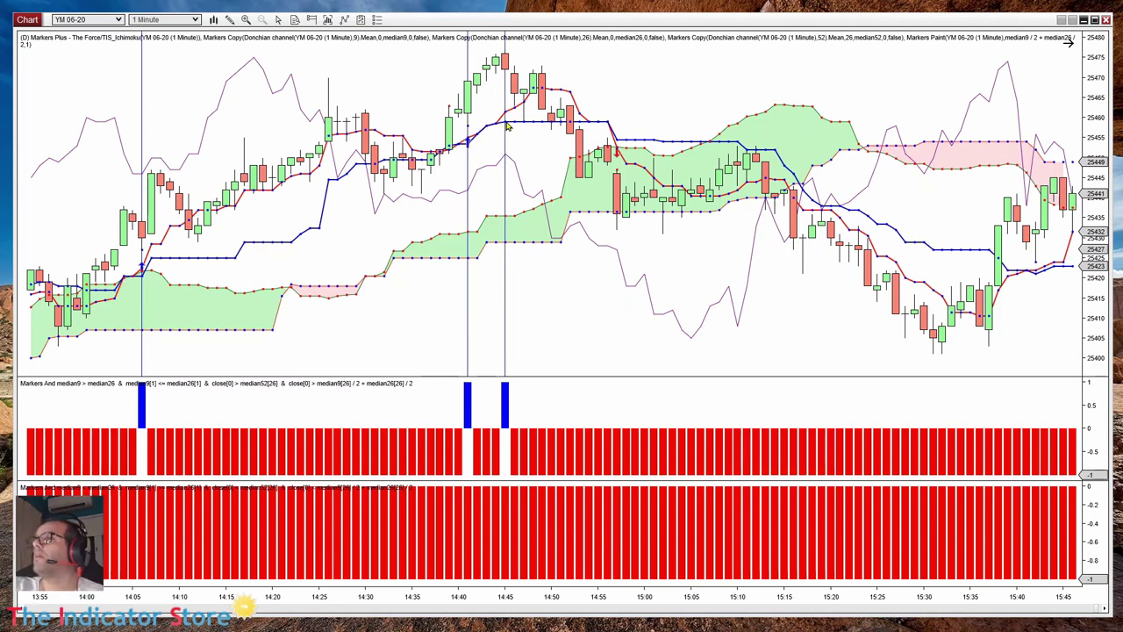
- Shrink both Markers And panels to give the price panel more height, and return to more recent bars
{"action": "left_click_drag", "start_coordinate": [491, 482], "coordinate": [491, 541]}
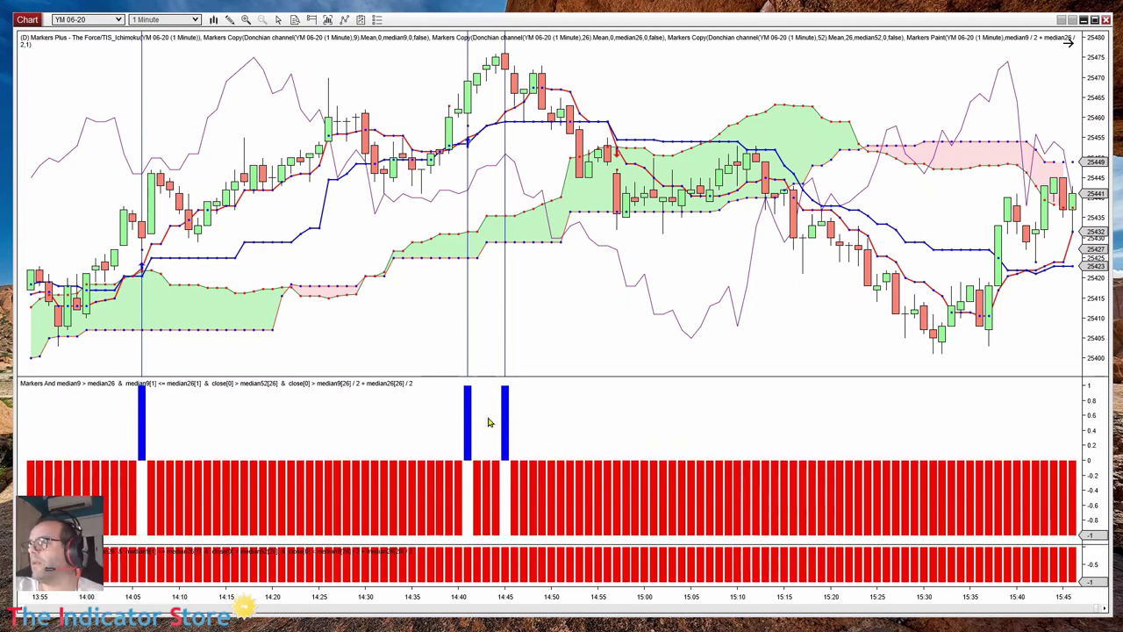
{"action": "left_click_drag", "start_coordinate": [487, 378], "coordinate": [488, 472]}
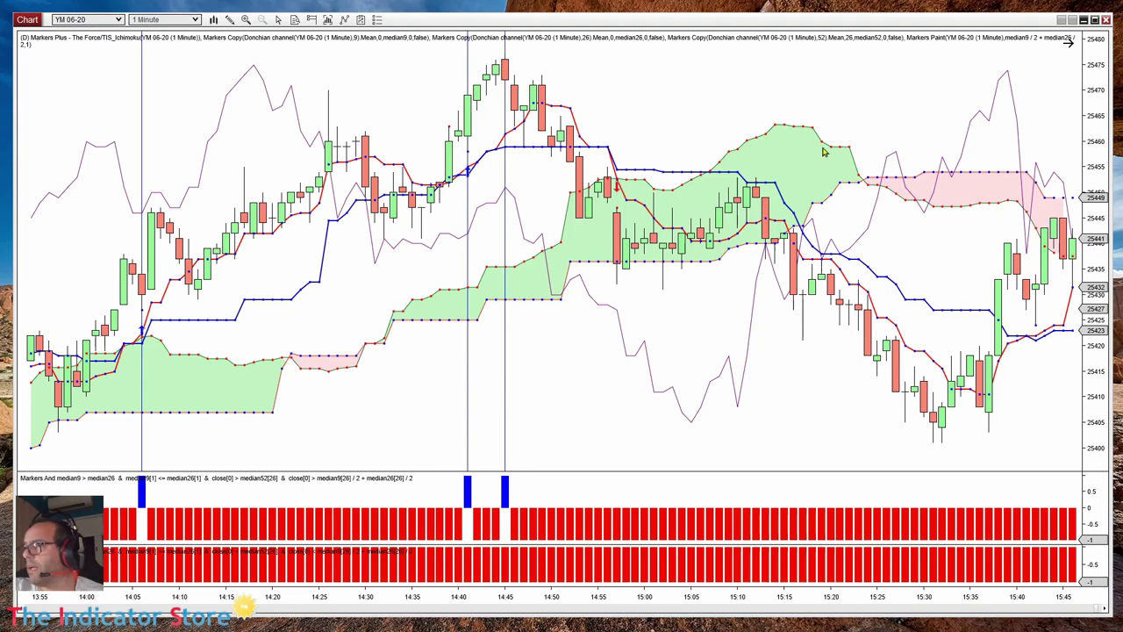
{"action": "left_click_drag", "start_coordinate": [895, 100], "coordinate": [384, 113]}
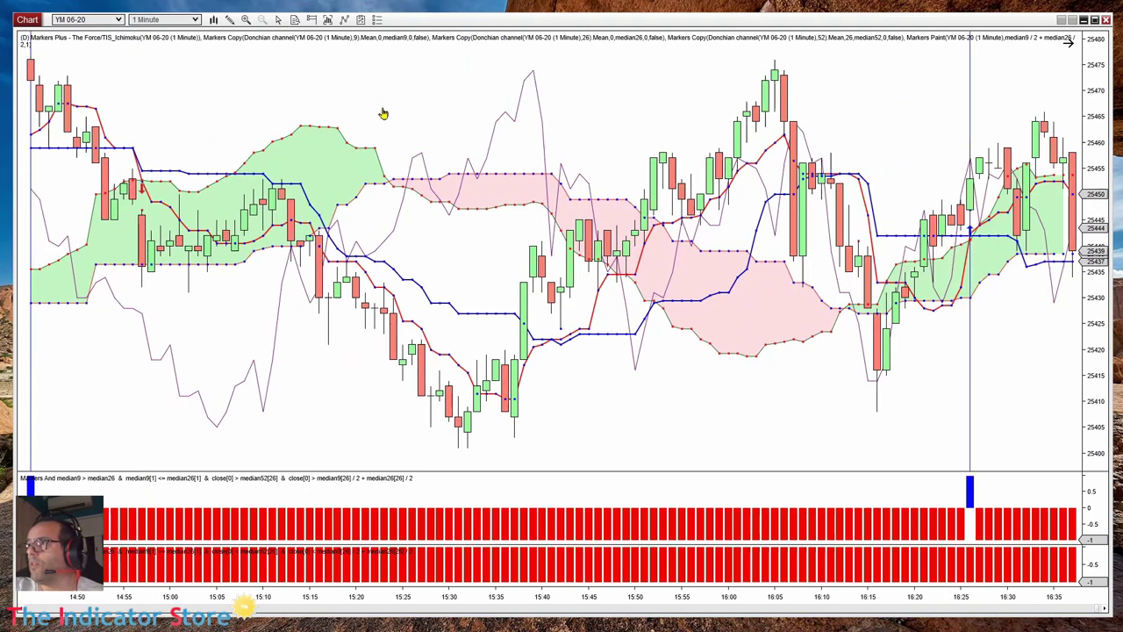
{"action": "scroll", "coordinate": [781, 432], "scroll_direction": "down", "scroll_amount": 10}
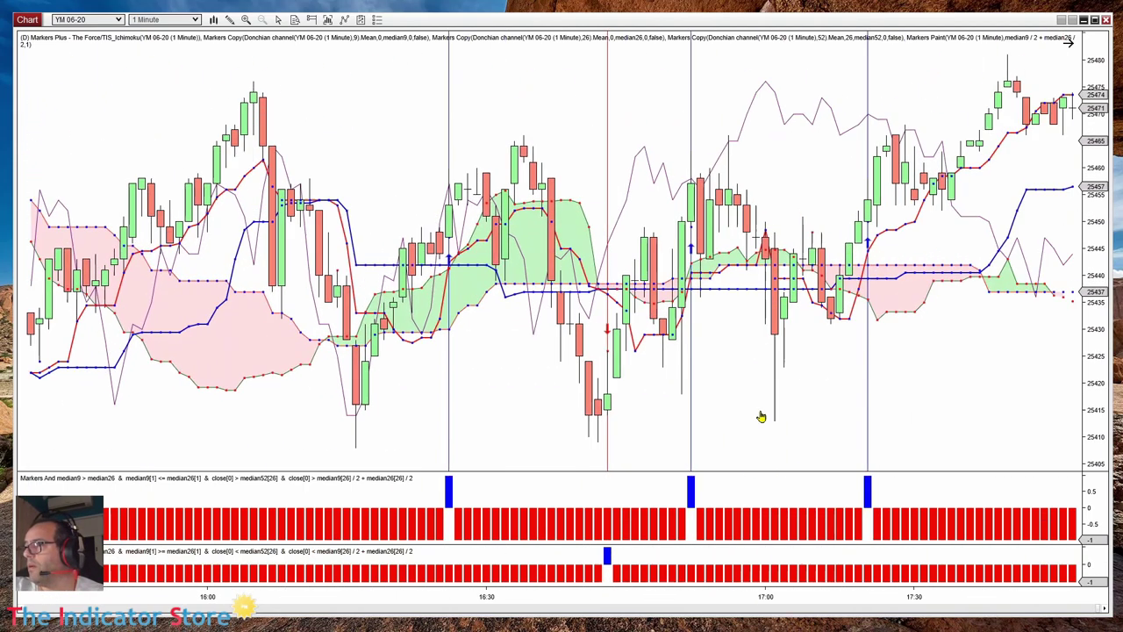
{"action": "right_click", "coordinate": [303, 81]}
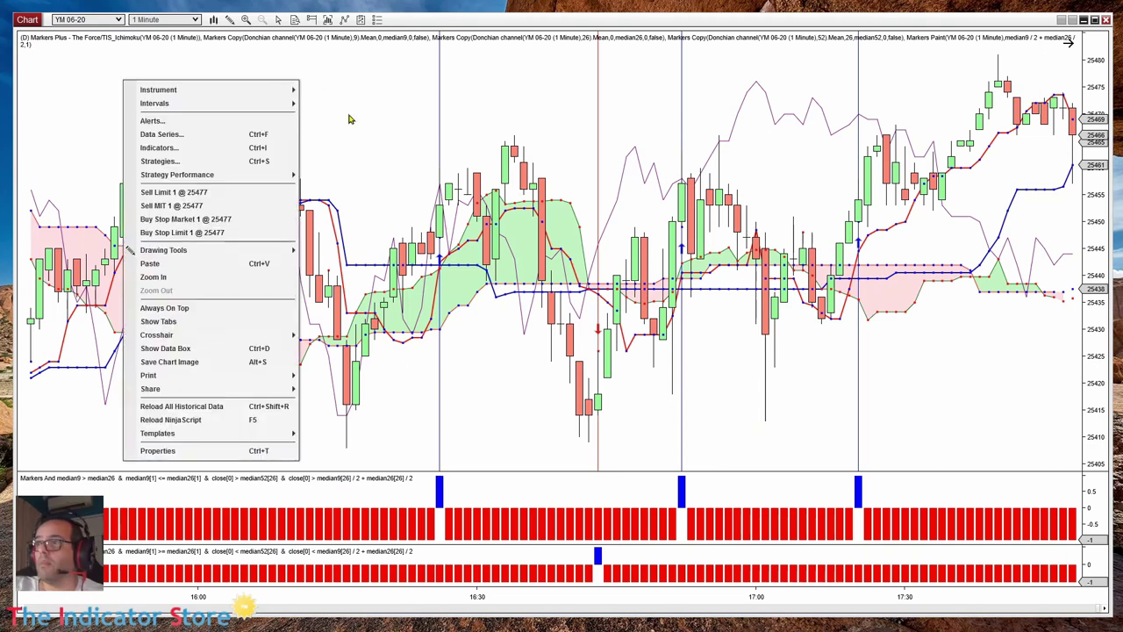
{"action": "mouse_move", "coordinate": [189, 436]}
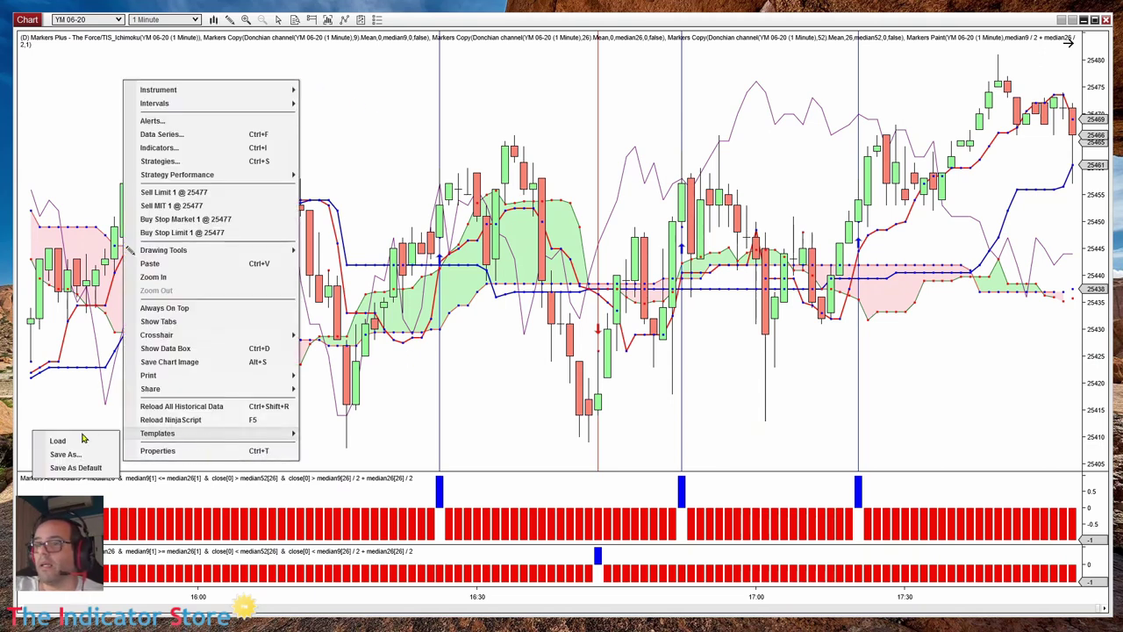
{"action": "key", "text": "Escape"}
{"action": "right_click", "coordinate": [346, 108]}
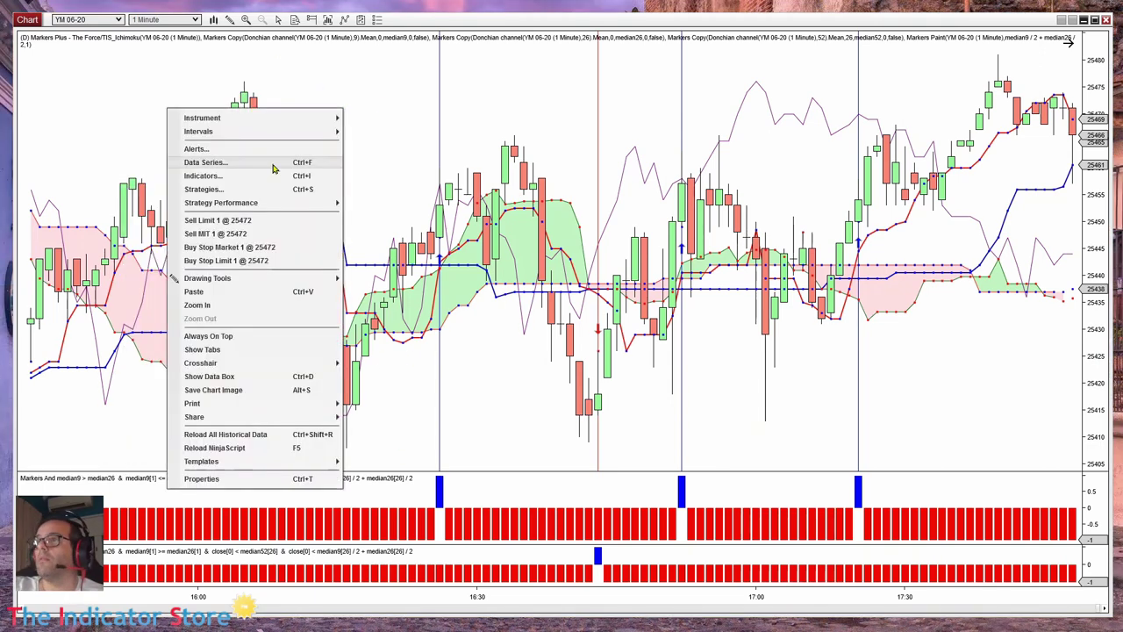
{"action": "key", "text": "Escape"}
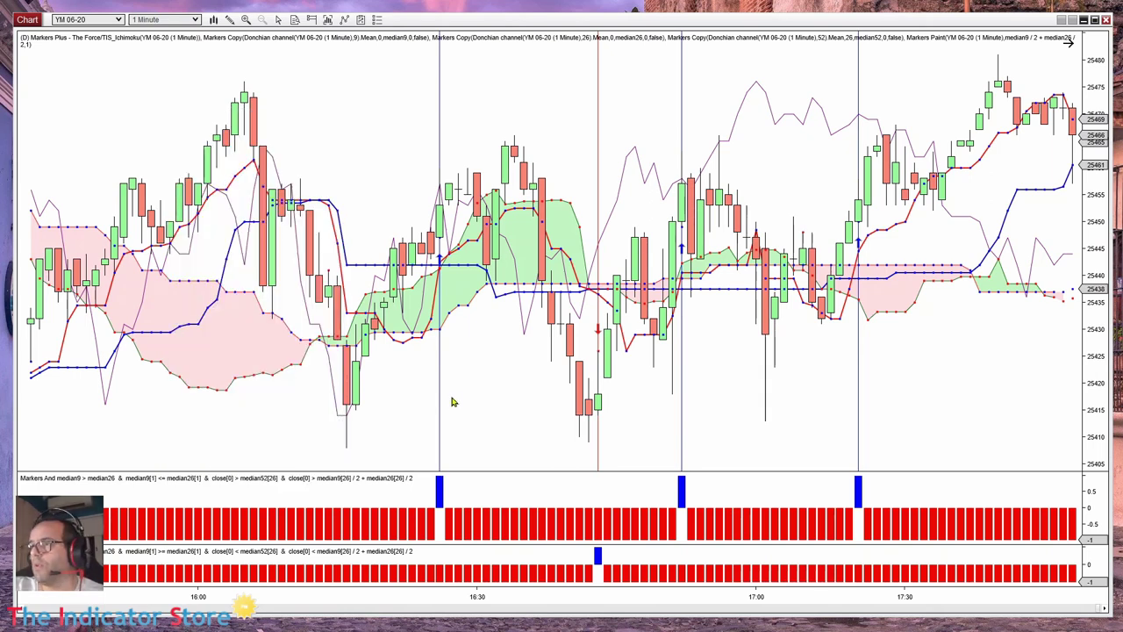
- Remove all configured indicators from the YM 06-20 chart, including TIS_Ichimoku and every Markers indicator
{"action": "key", "text": "ctrl+i"}
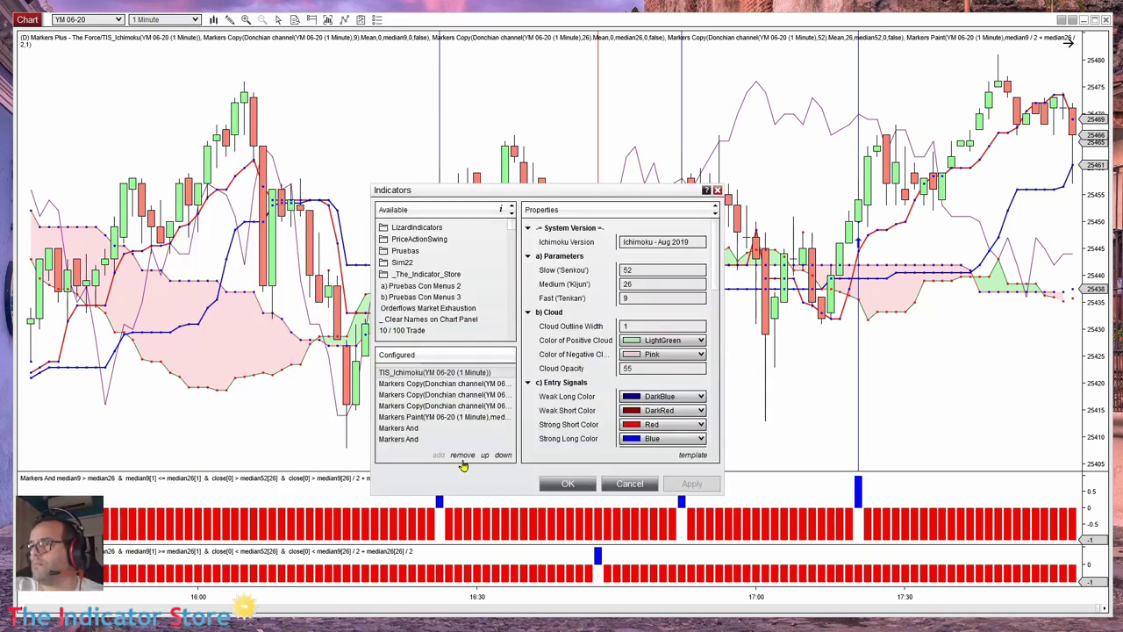
{"action": "left_click", "coordinate": [458, 455]}
{"action": "left_click", "coordinate": [458, 455]}
{"action": "left_click", "coordinate": [458, 456]}
{"action": "left_click", "coordinate": [458, 456]}
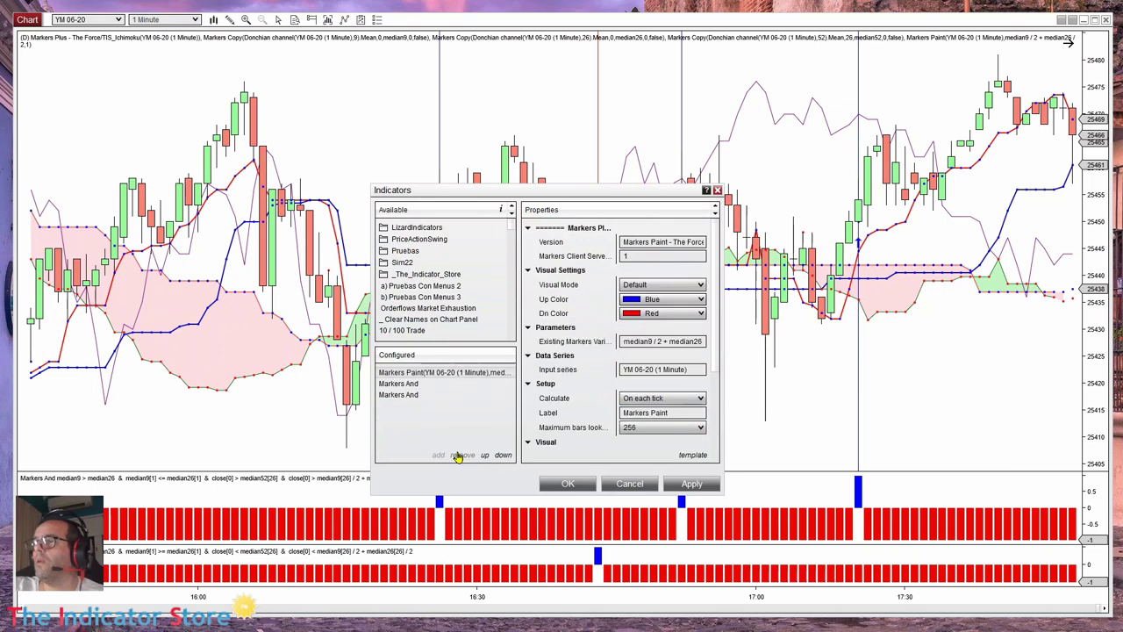
{"action": "left_click", "coordinate": [458, 456]}
{"action": "left_click", "coordinate": [458, 456]}
{"action": "left_click", "coordinate": [458, 456]}
{"action": "left_click", "coordinate": [568, 484]}
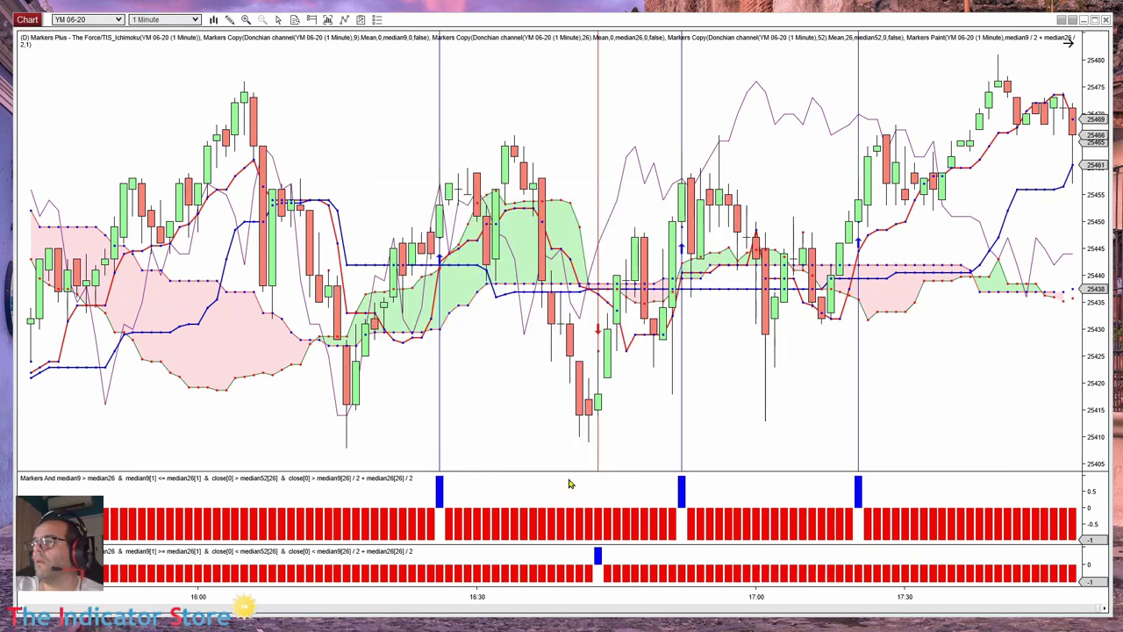
- Load the chart template "Force 2020 - Ichimoku filtered by cloud" onto the YM 06-20 chart, accepting removal of its NinjaScript strategies
{"action": "right_click", "coordinate": [374, 118]}
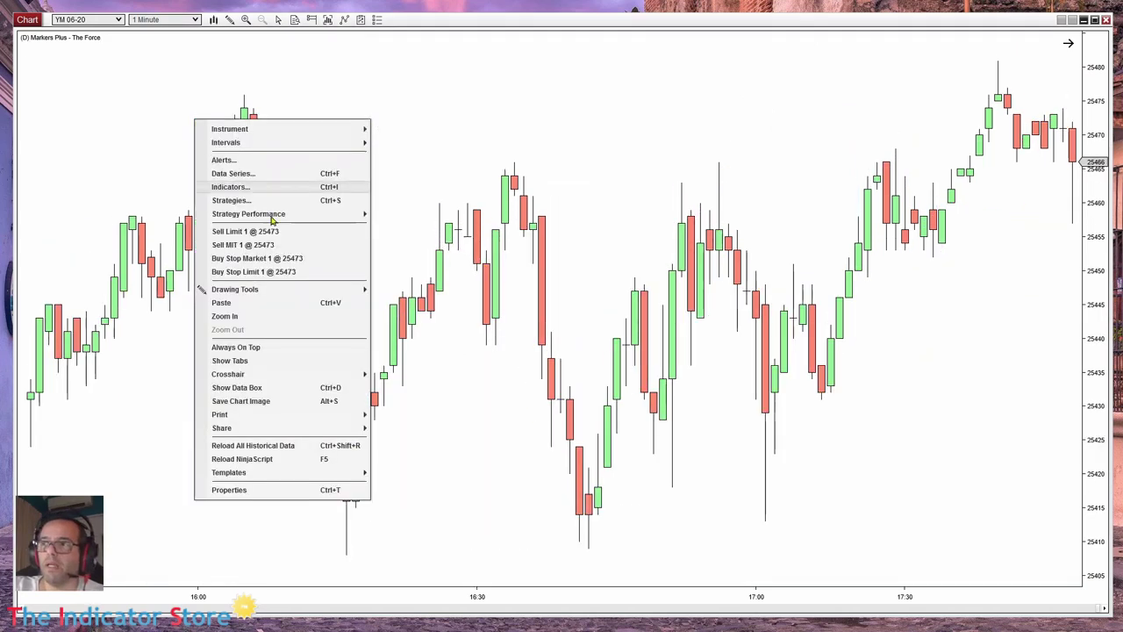
{"action": "mouse_move", "coordinate": [290, 470]}
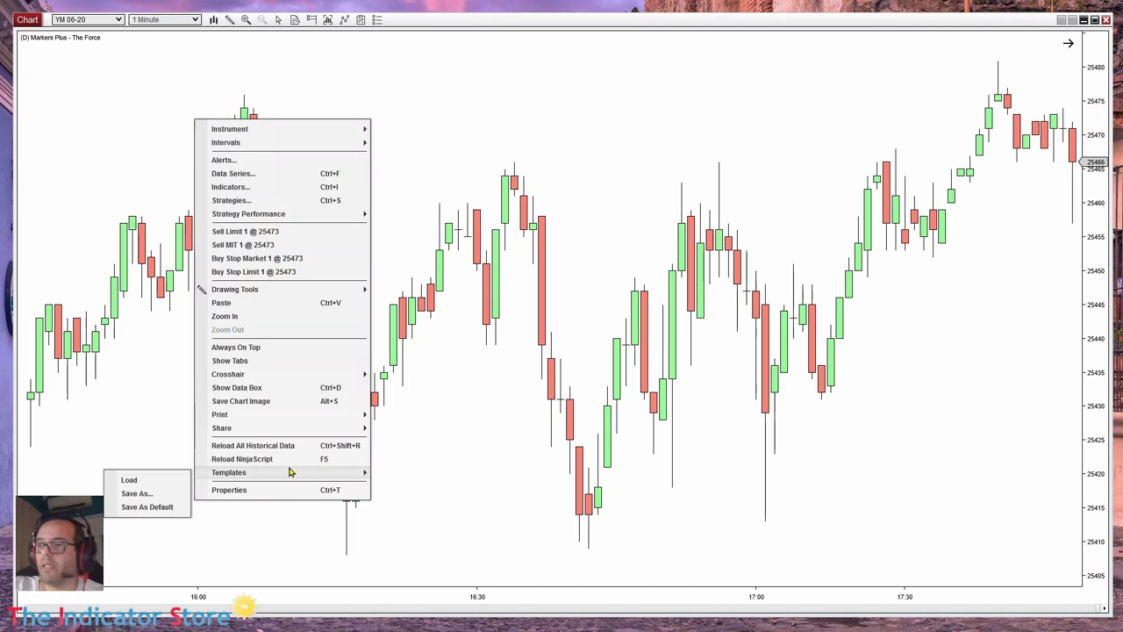
{"action": "left_click", "coordinate": [129, 480]}
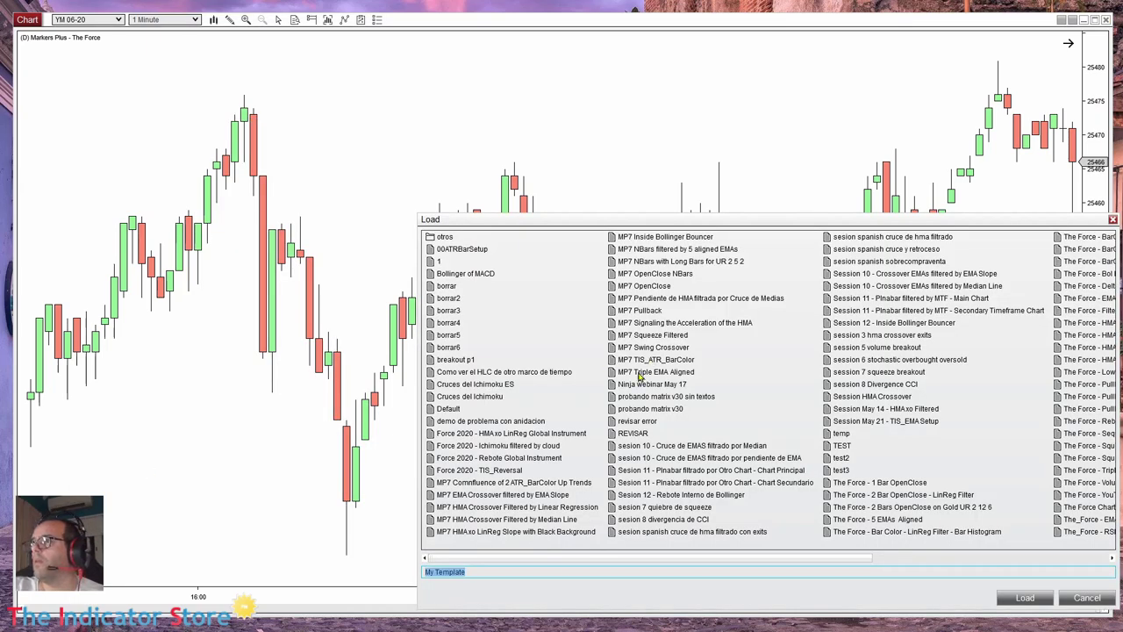
{"action": "left_click", "coordinate": [514, 447]}
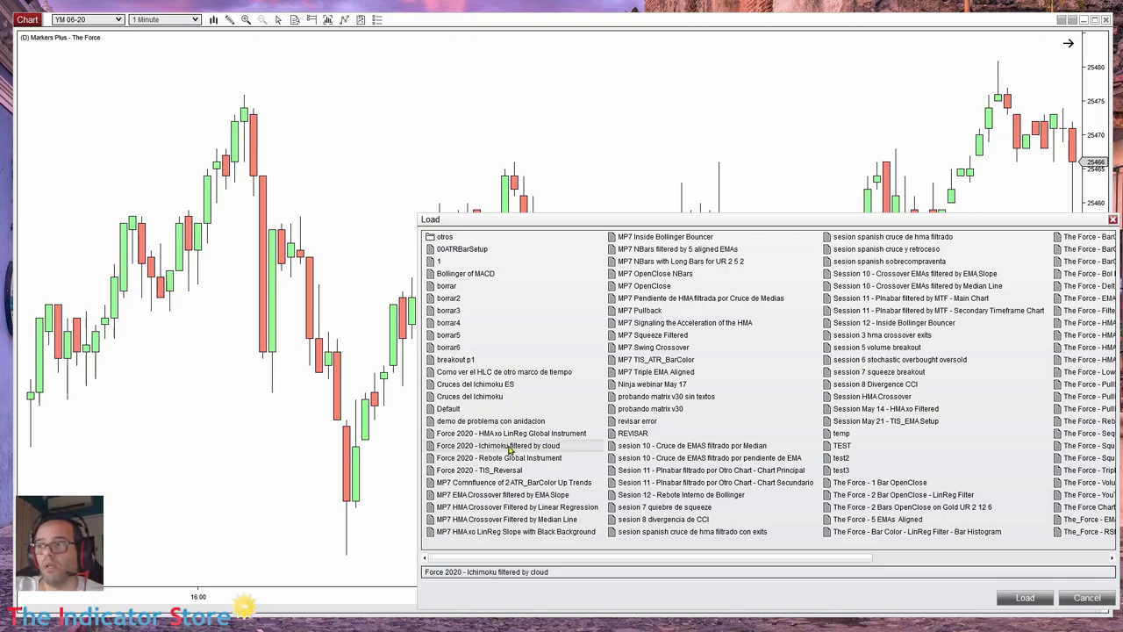
{"action": "left_click", "coordinate": [1020, 597]}
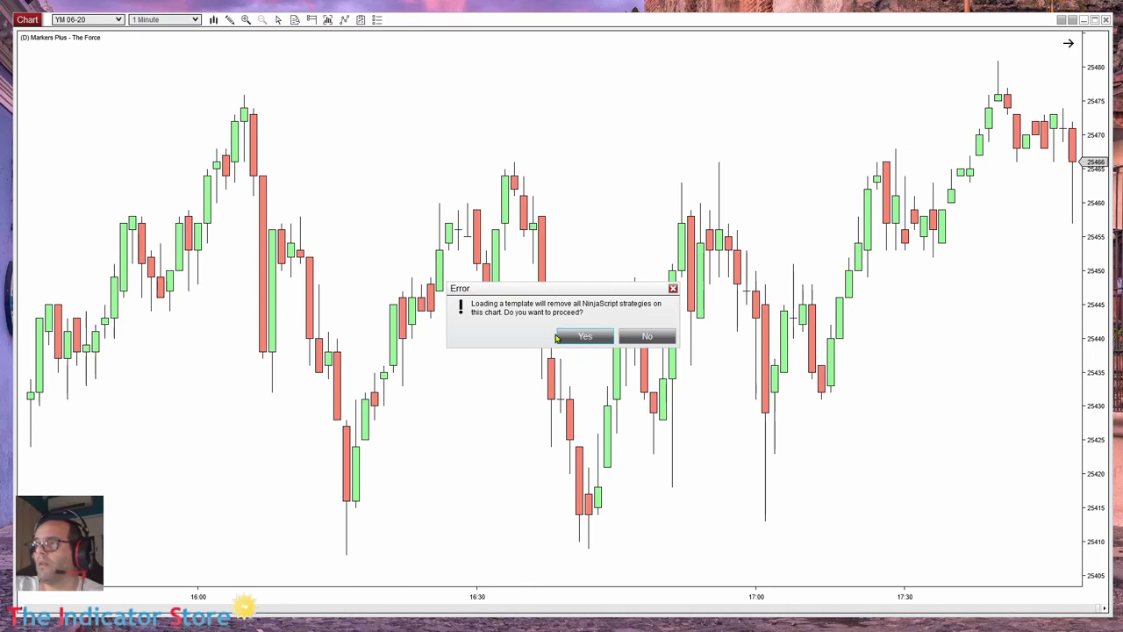
{"action": "left_click", "coordinate": [586, 337]}
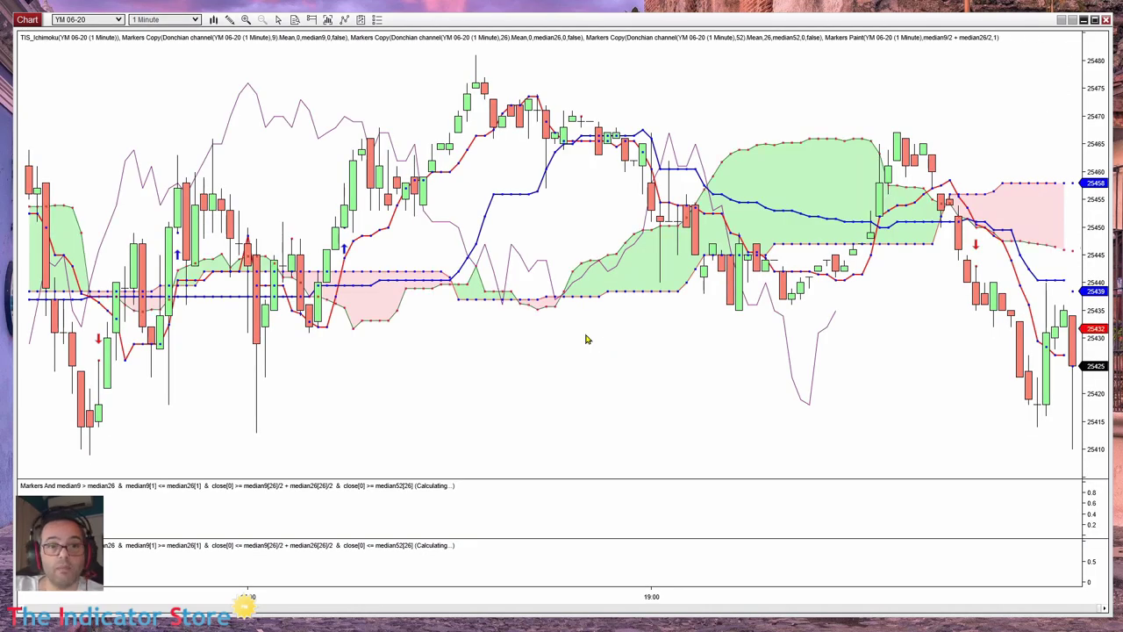
{"action": "left_click_drag", "start_coordinate": [423, 601], "coordinate": [463, 531]}
- Add the Markers Plus - The Force strategy from the _The_Indicator_Store_ folder to the chart's configured strategies
{"action": "right_click", "coordinate": [390, 94]}
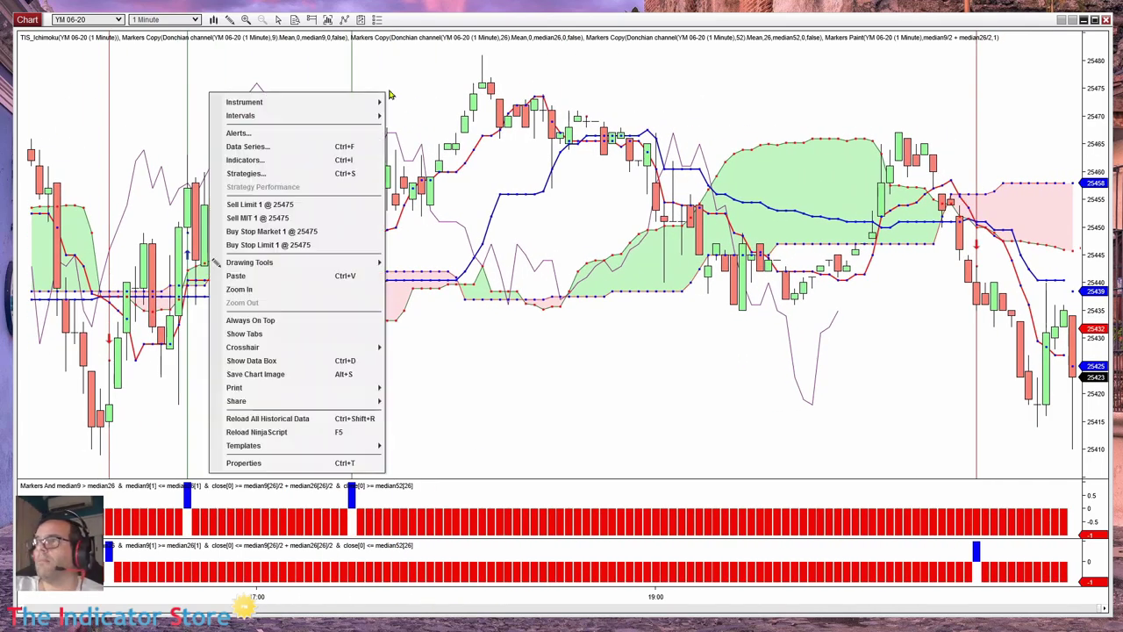
{"action": "left_click", "coordinate": [271, 175]}
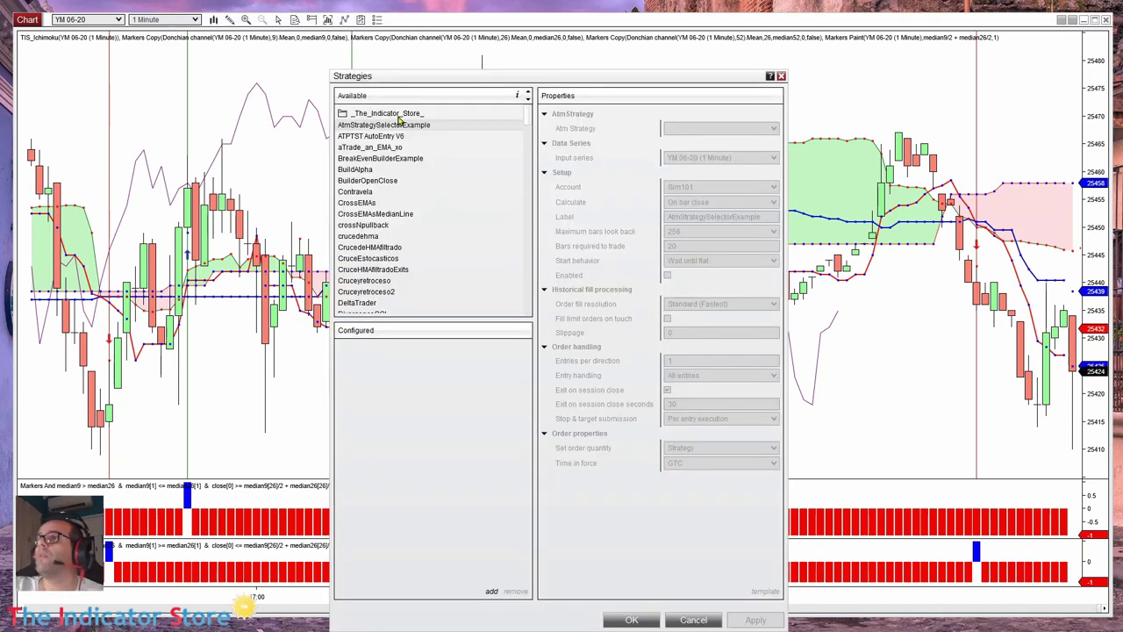
{"action": "double_click", "coordinate": [393, 114]}
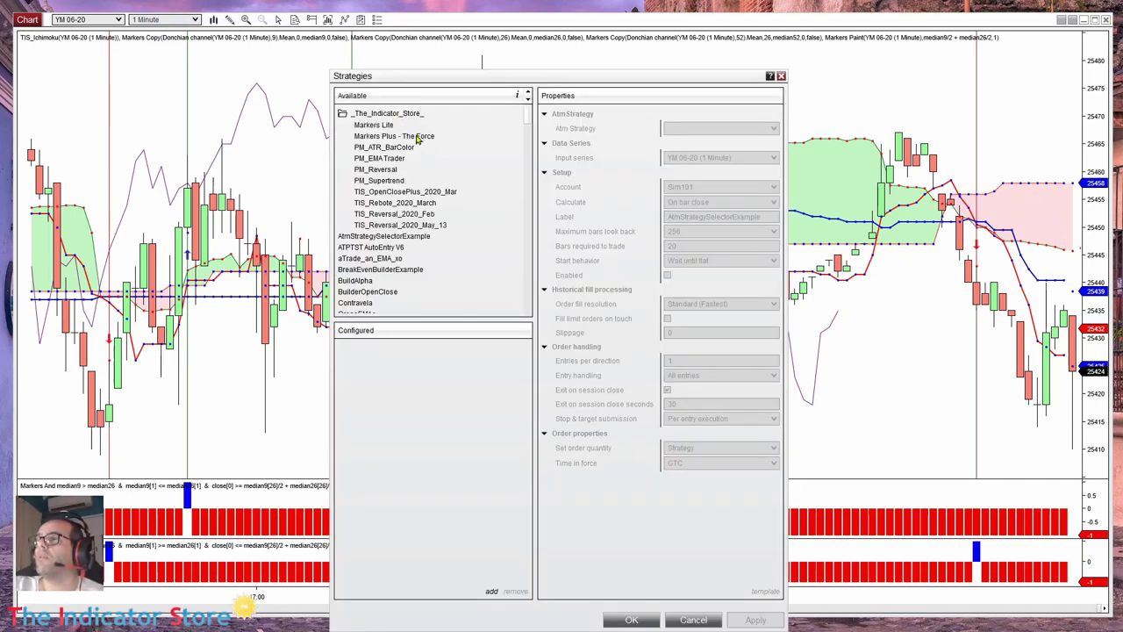
{"action": "double_click", "coordinate": [418, 138]}
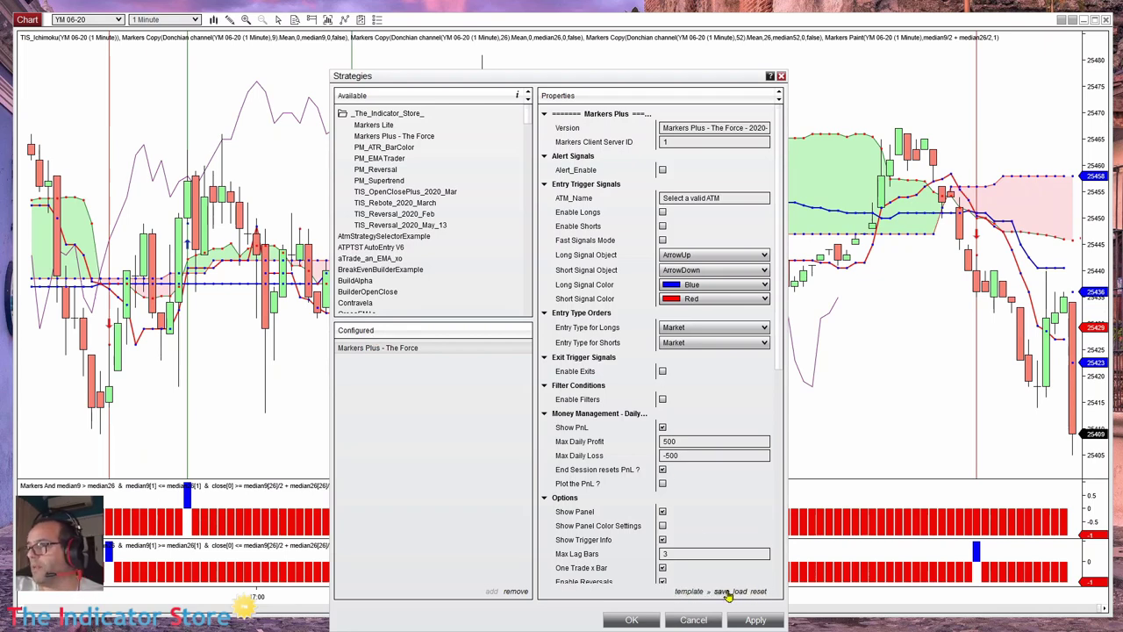
- Load the strategy template "Force 2020 - Ichimoku filtered by cloud" into Markers Plus - The Force and accept the strategy settings
{"action": "left_click", "coordinate": [740, 591]}
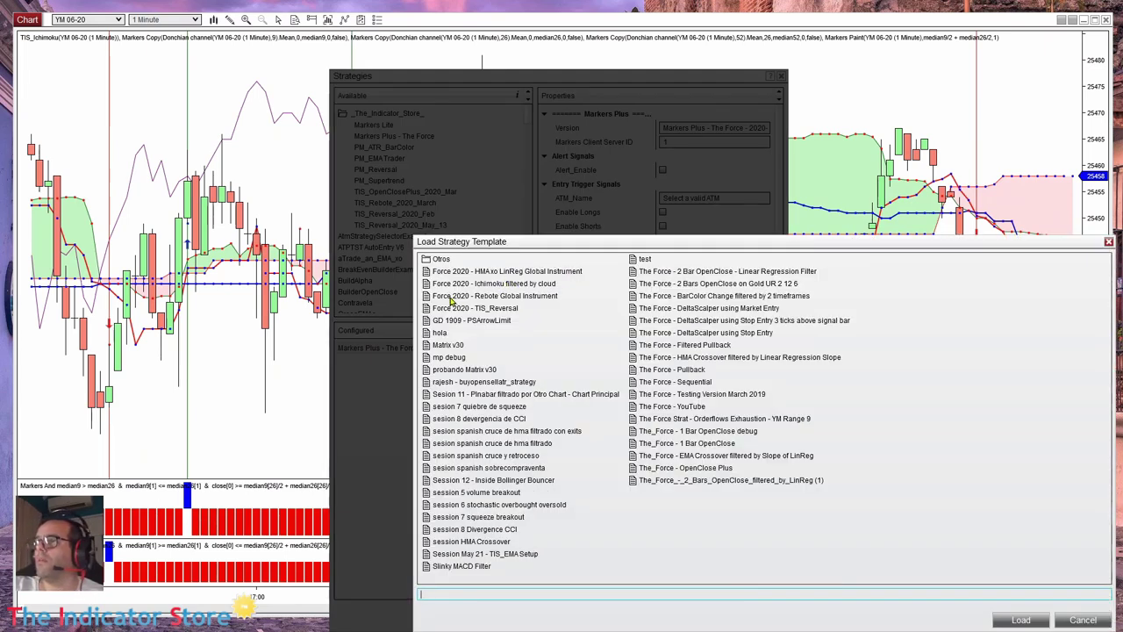
{"action": "left_click", "coordinate": [492, 285]}
{"action": "left_click", "coordinate": [1008, 620]}
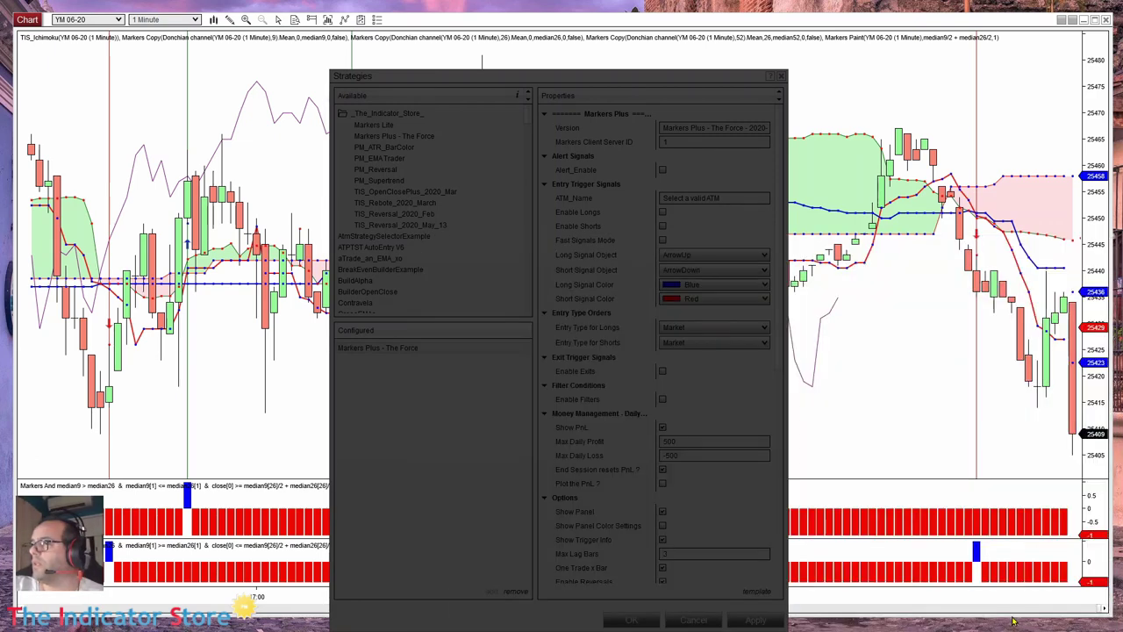
{"action": "left_click", "coordinate": [638, 624]}
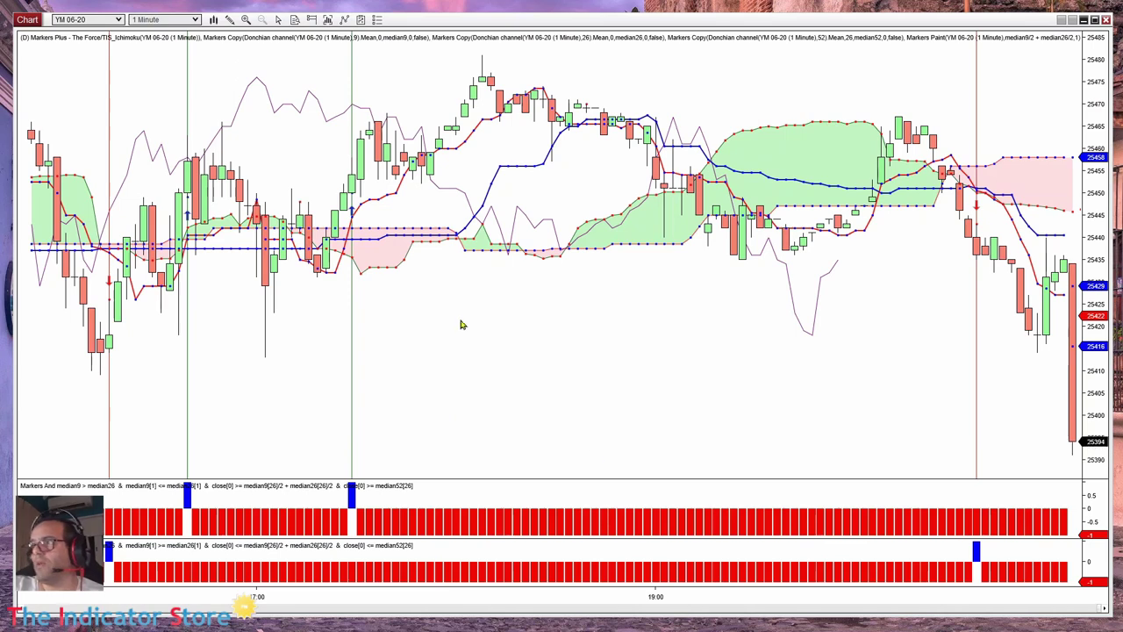
- Review the Result Name and Fast Signal And settings of both Markers And indicators, leaving the indicator settings without changes
{"action": "left_click_drag", "start_coordinate": [725, 348], "coordinate": [674, 369]}
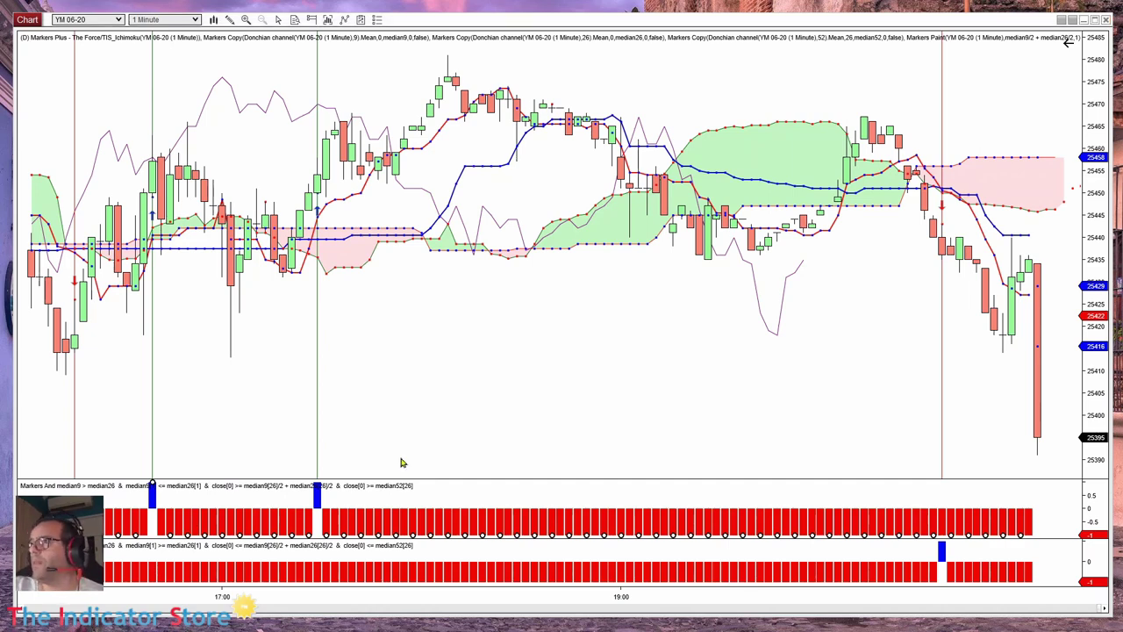
{"action": "key", "text": "ctrl+i"}
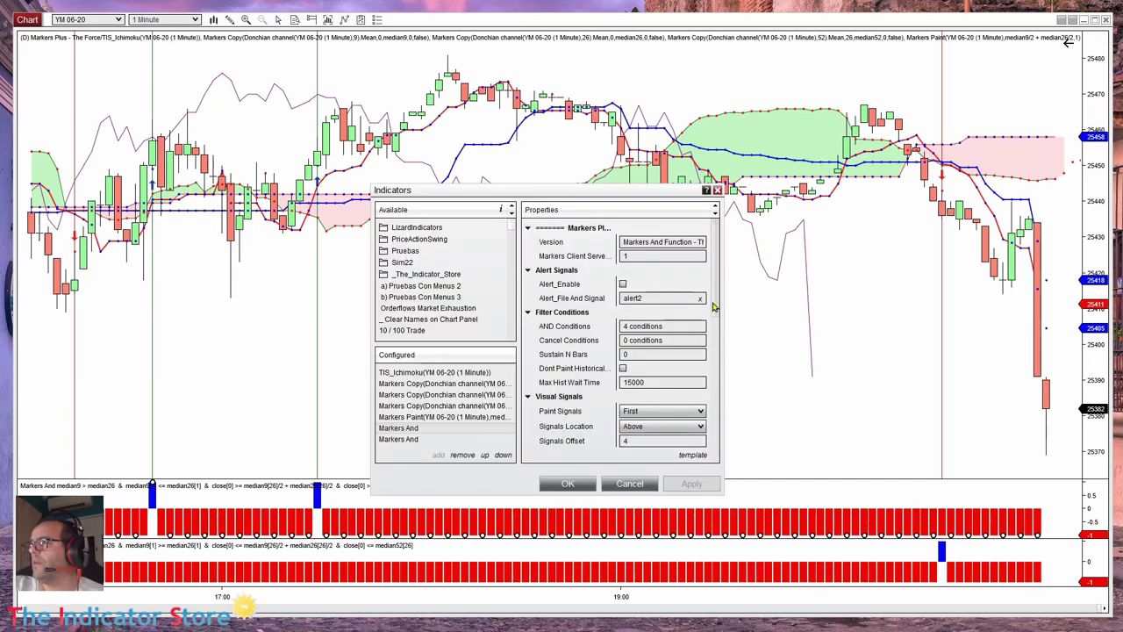
{"action": "scroll", "coordinate": [649, 335], "scroll_direction": "down", "scroll_amount": 5}
{"action": "left_click", "coordinate": [650, 336]}
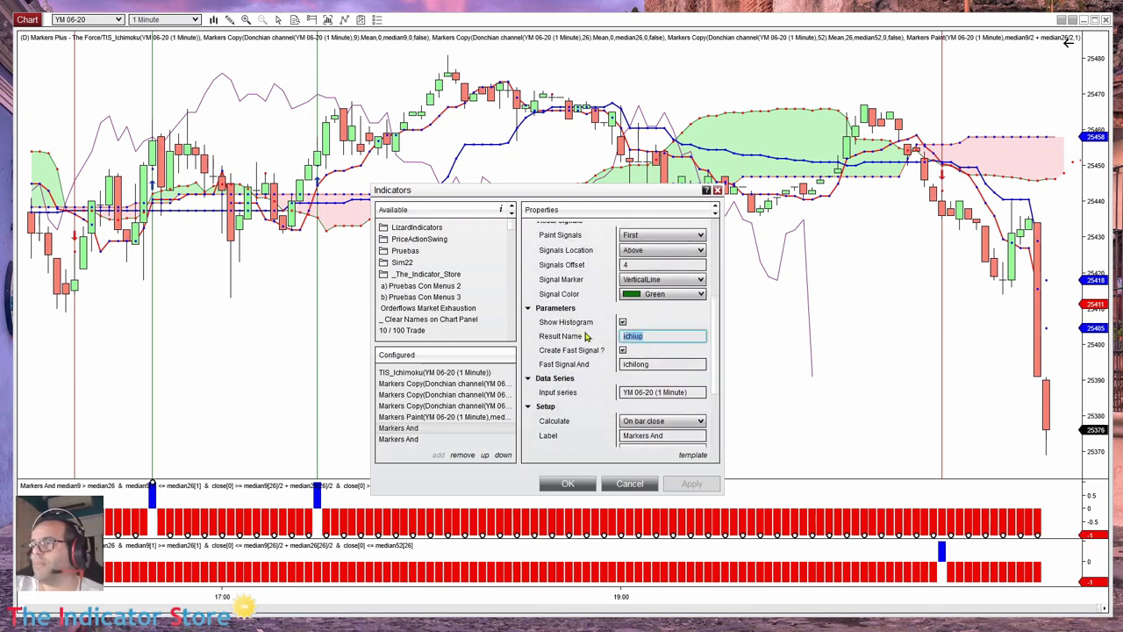
{"action": "left_click", "coordinate": [664, 363]}
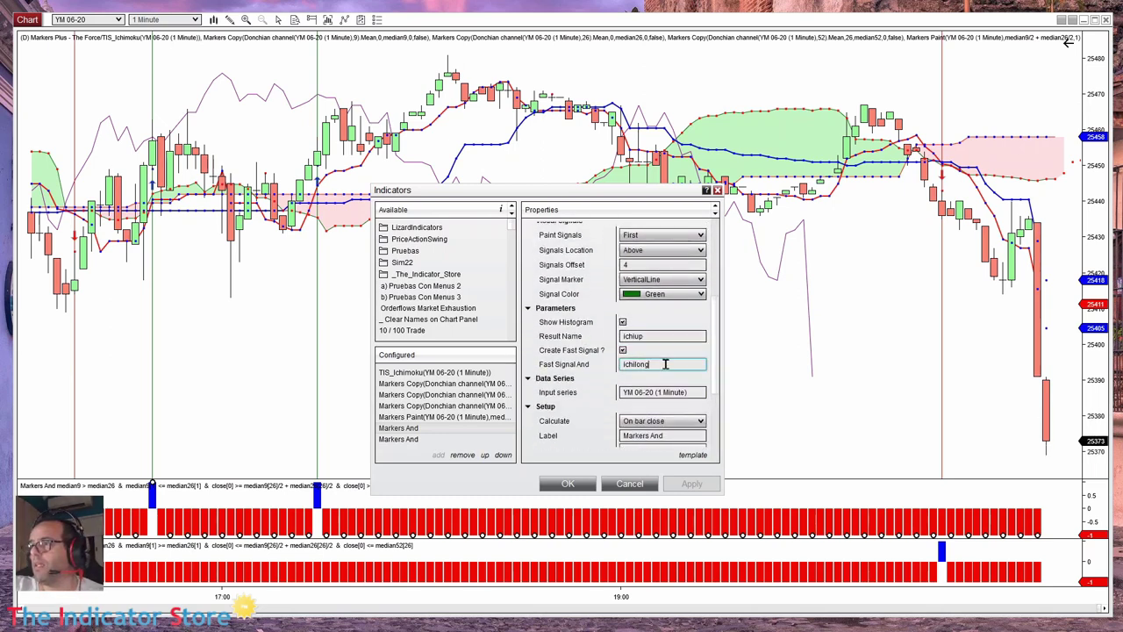
{"action": "left_click", "coordinate": [399, 439]}
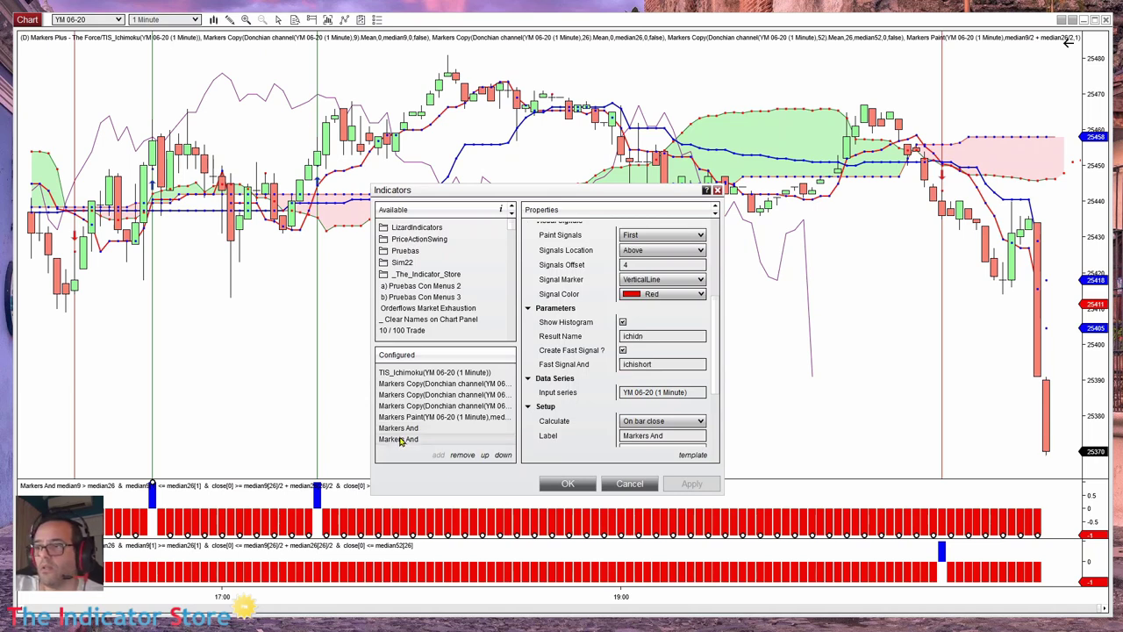
{"action": "left_click", "coordinate": [599, 338]}
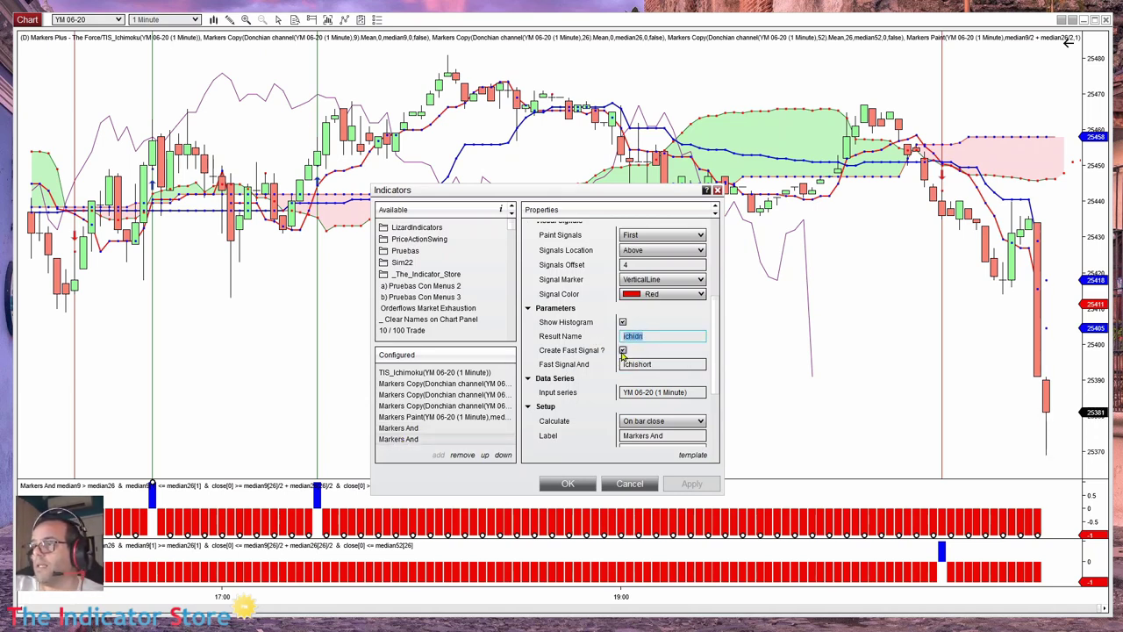
{"action": "left_click", "coordinate": [667, 365]}
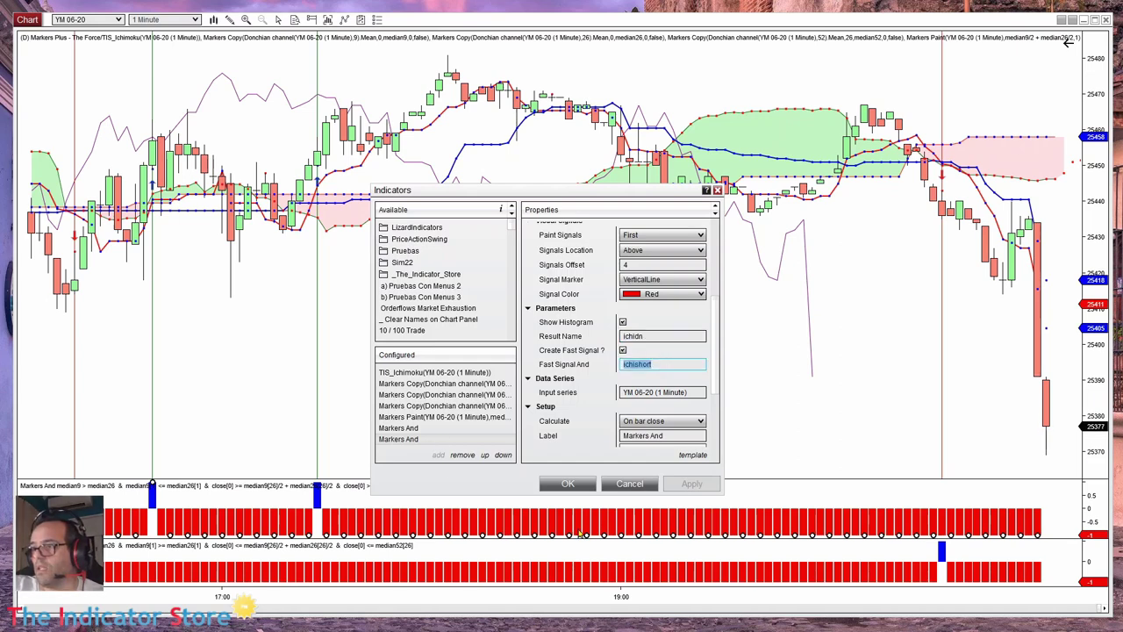
{"action": "left_click", "coordinate": [625, 485]}
- Check the Fast Long Signals Name and Fast Short Signals Name settings of the Markers Plus - The Force strategy
{"action": "right_click", "coordinate": [477, 320]}
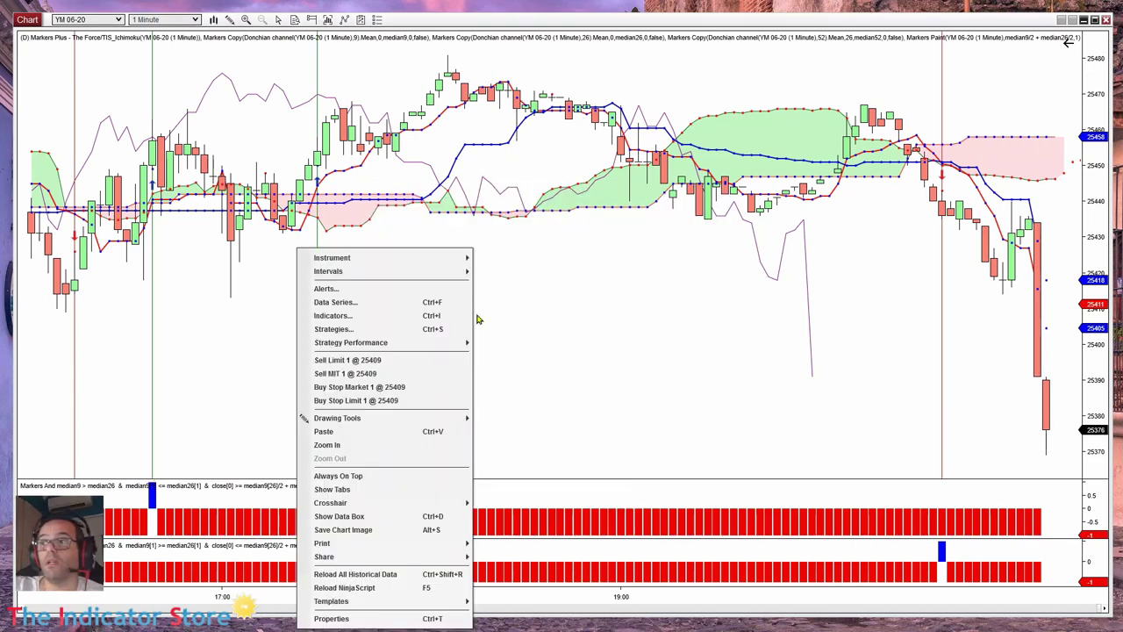
{"action": "left_click", "coordinate": [367, 332]}
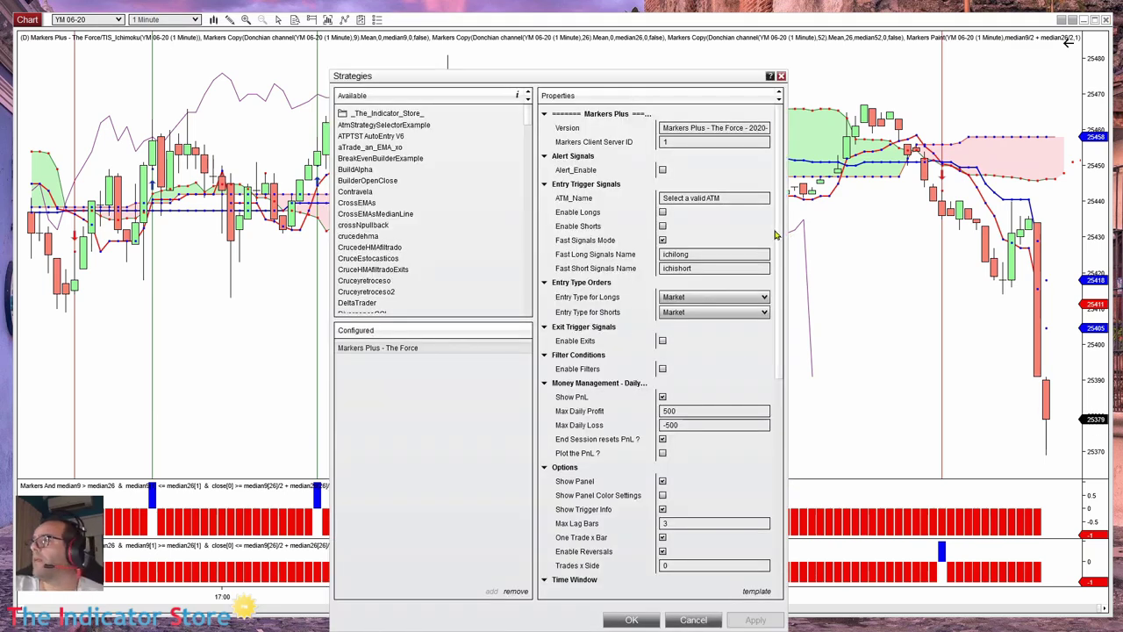
{"action": "left_click", "coordinate": [672, 268]}
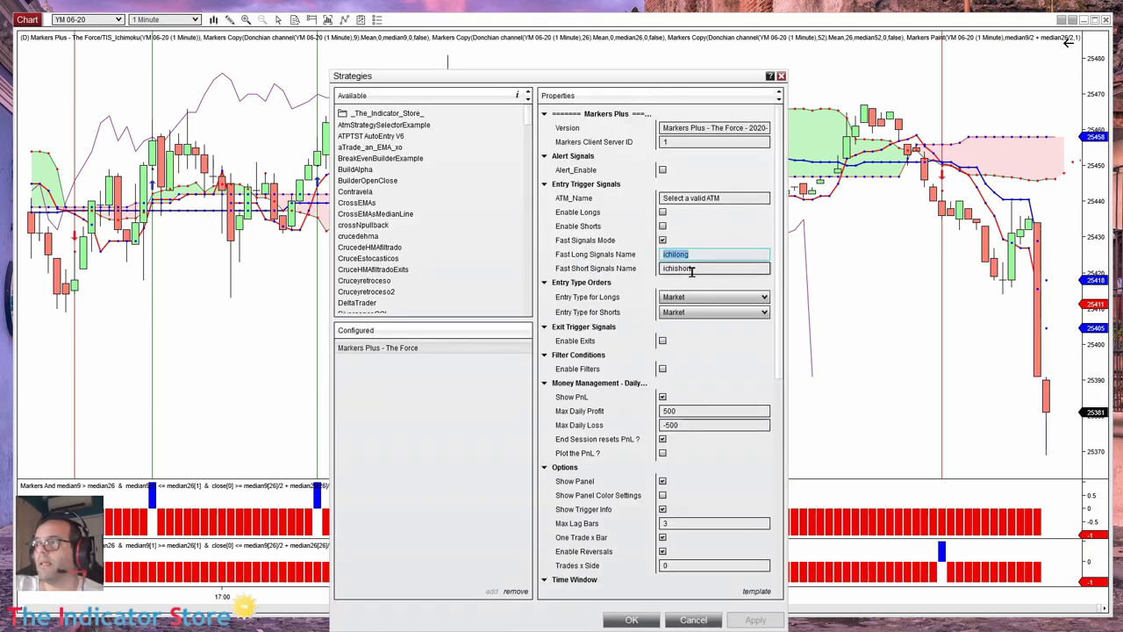